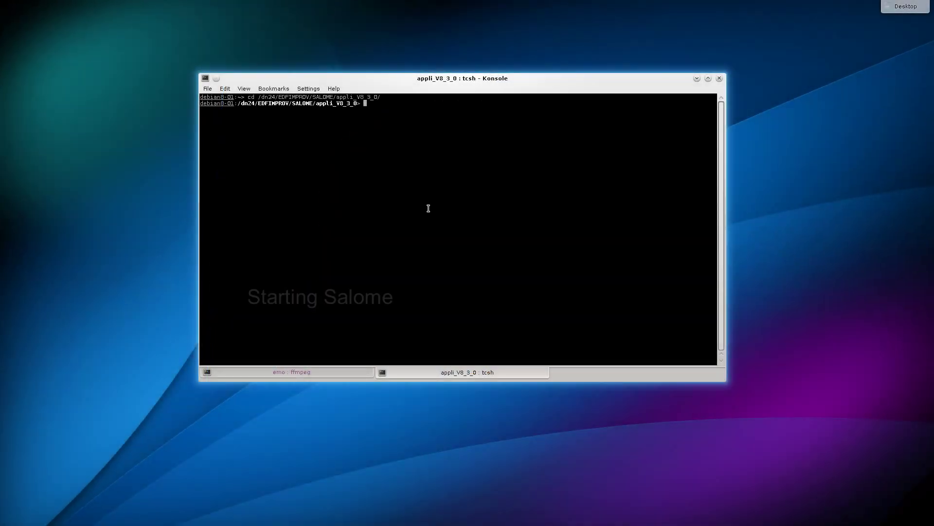
- Launch SALOME from the terminal with ./salome and activate the Geometry module in a new study
{"action": "type", "text": "./salome"}
{"action": "key", "text": "Return"}
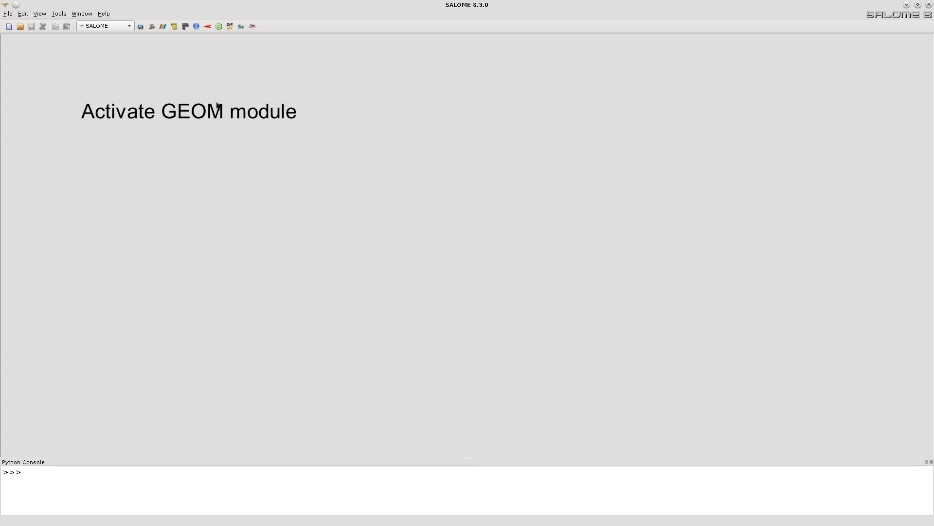
{"action": "left_click", "coordinate": [140, 26]}
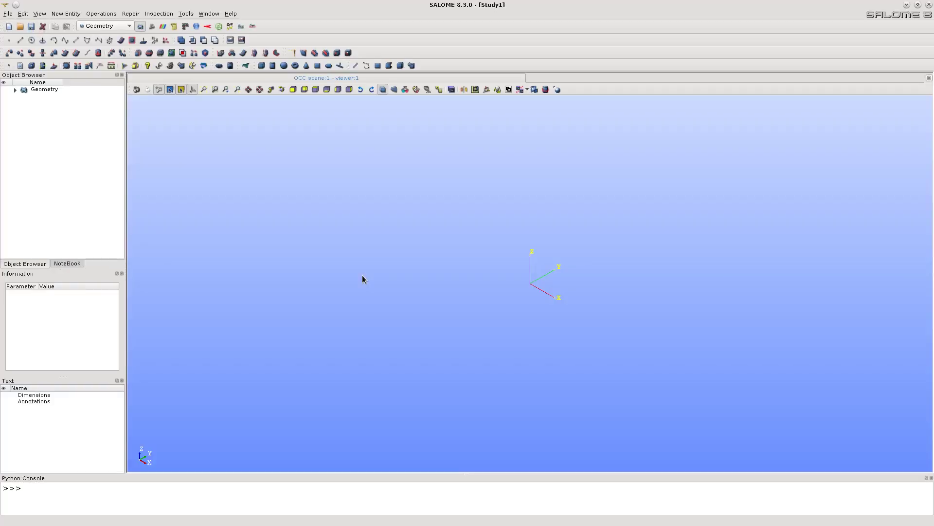
- Load the Python script bracket1.py from the home folder into the study
{"action": "left_click", "coordinate": [7, 13]}
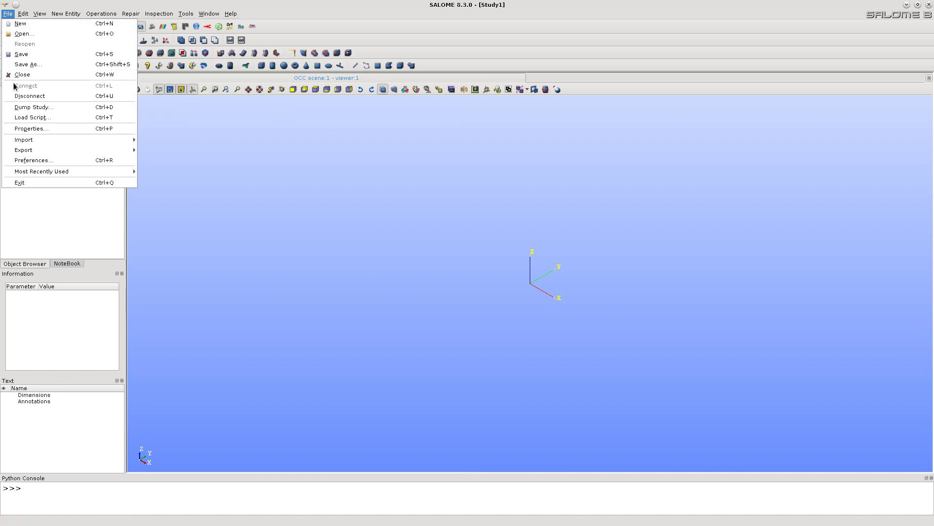
{"action": "left_click", "coordinate": [19, 118]}
{"action": "type", "text": "~/bracket"}
{"action": "key", "text": "Down"}
{"action": "key", "text": "Down"}
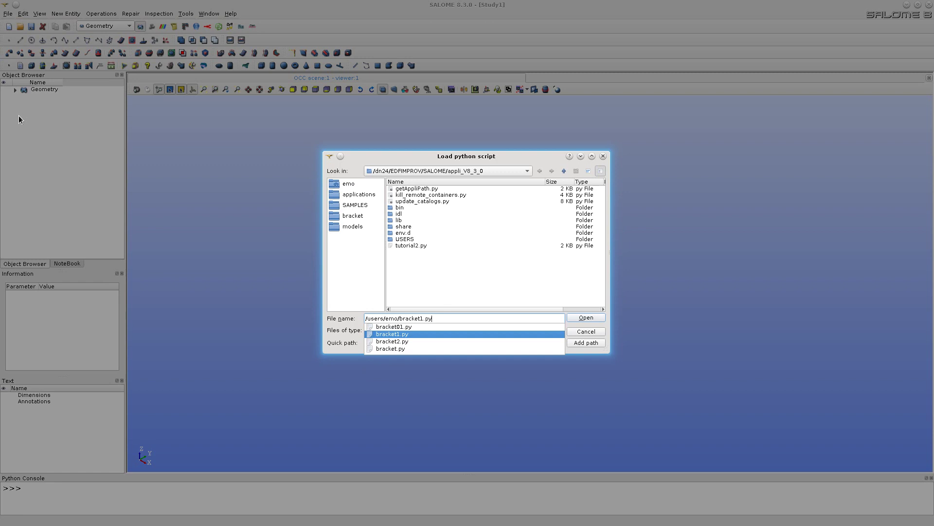
{"action": "key", "text": "Return"}
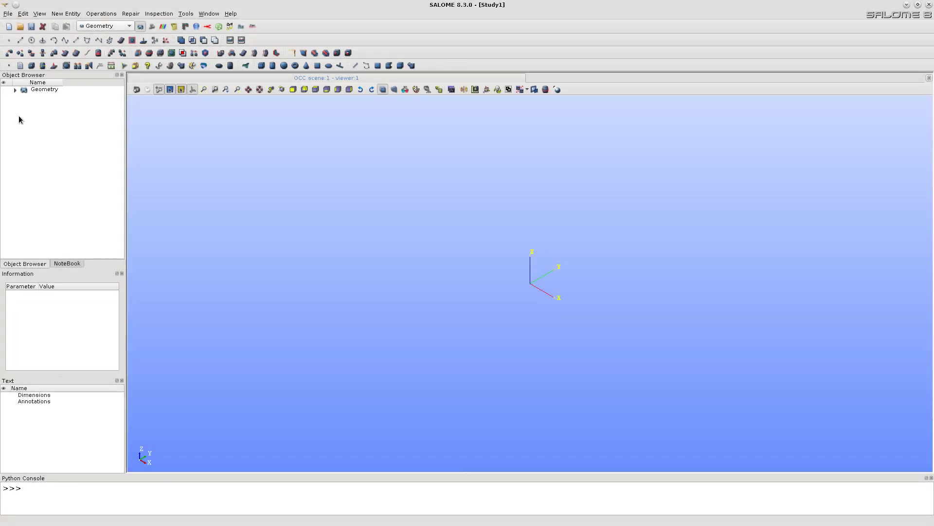
- Display only the final bracket solid Cut_2 and fit it to the viewer
{"action": "left_click", "coordinate": [15, 90]}
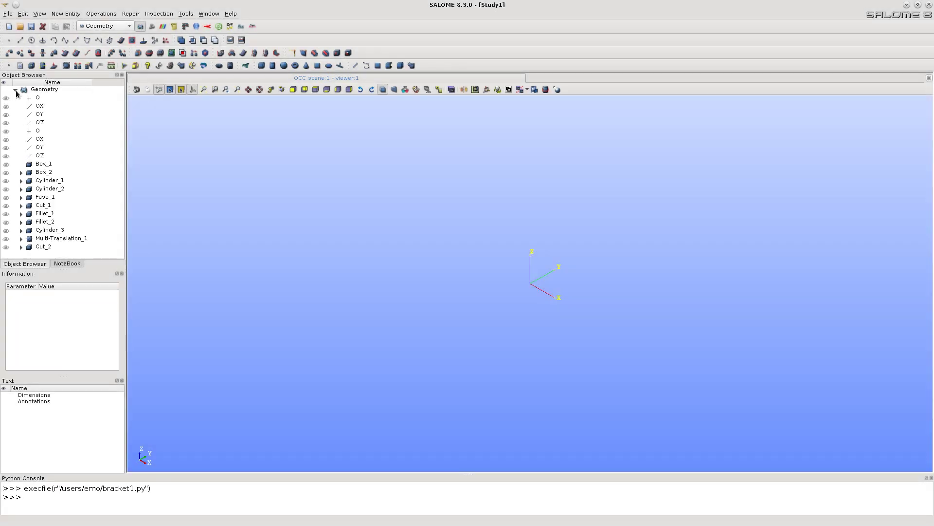
{"action": "right_click", "coordinate": [42, 247]}
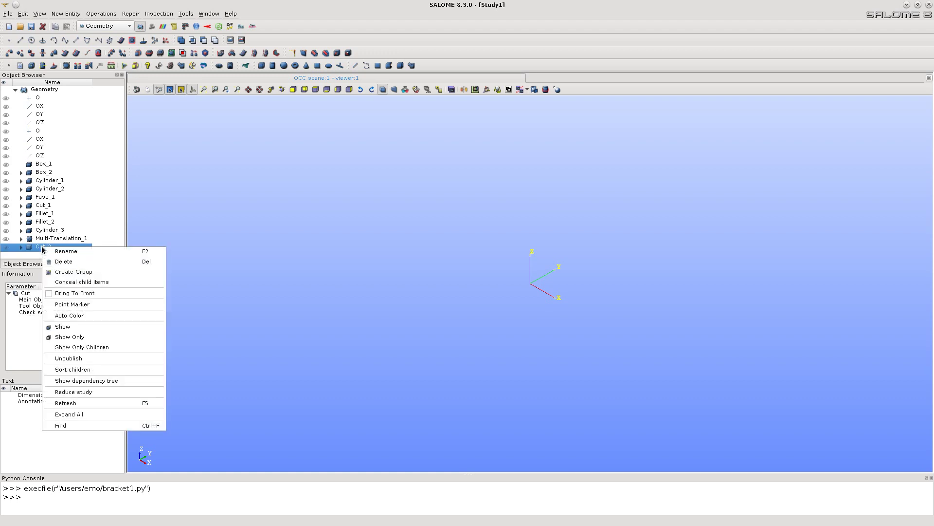
{"action": "left_click", "coordinate": [78, 338]}
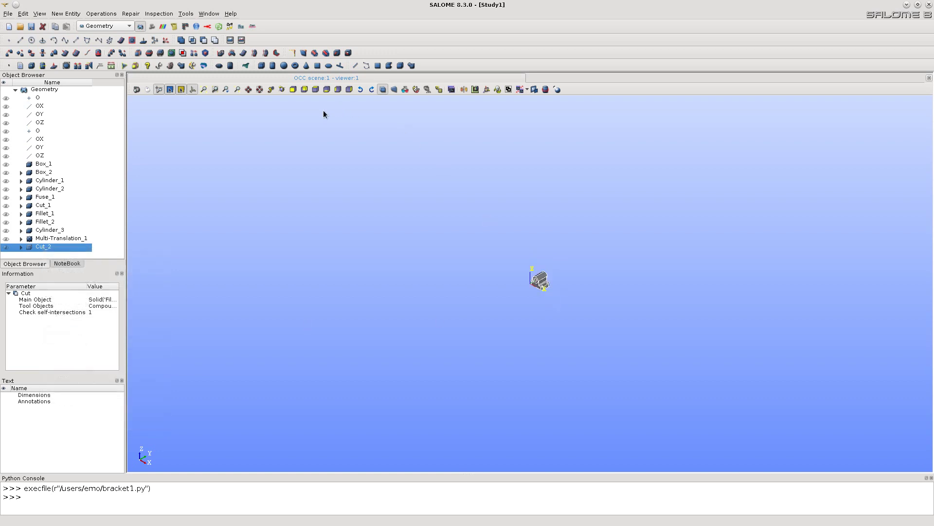
{"action": "left_click", "coordinate": [204, 89]}
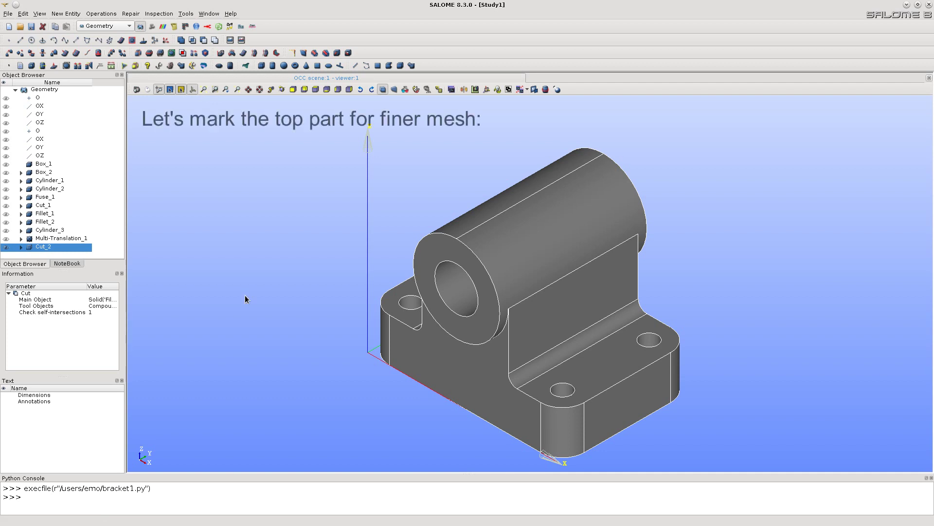
- Define a plane through the bracket's front vertex where the upright web meets the cylinder, with OZ as its normal vector
{"action": "left_click", "coordinate": [68, 15]}
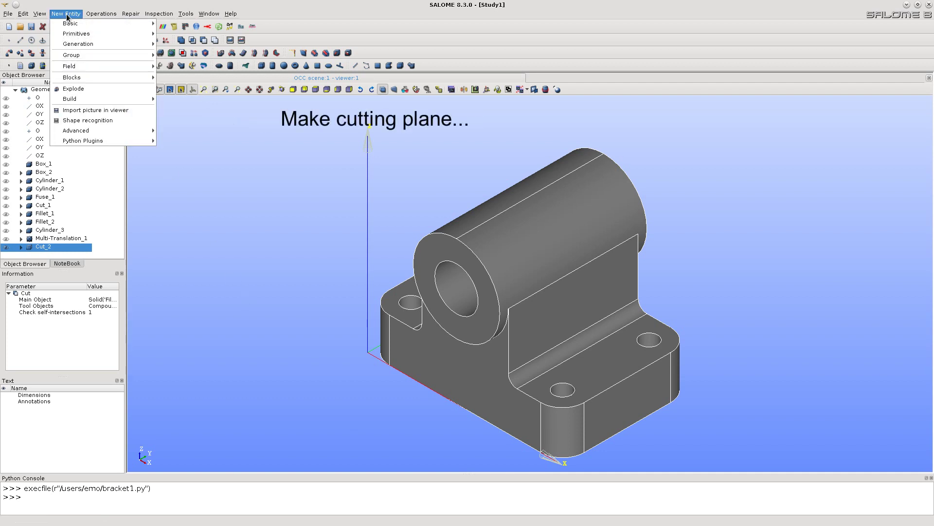
{"action": "mouse_move", "coordinate": [71, 24]}
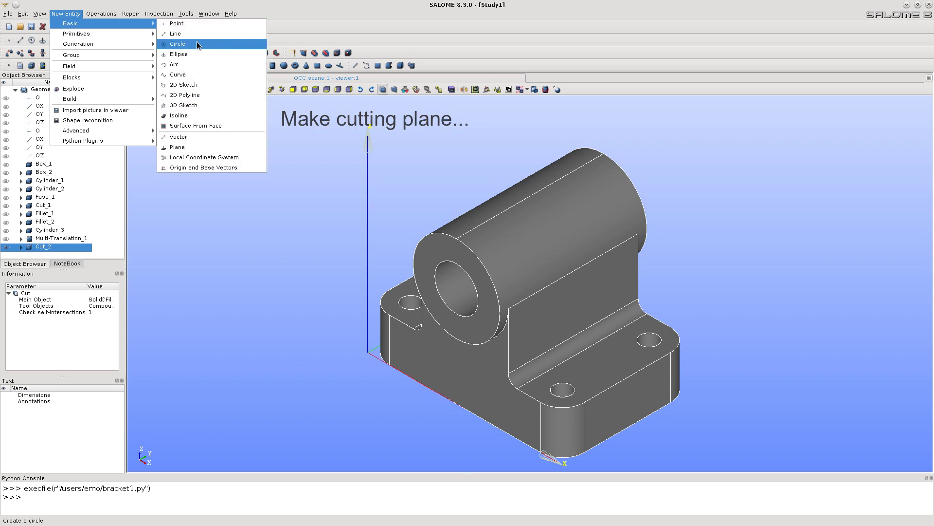
{"action": "left_click", "coordinate": [177, 148]}
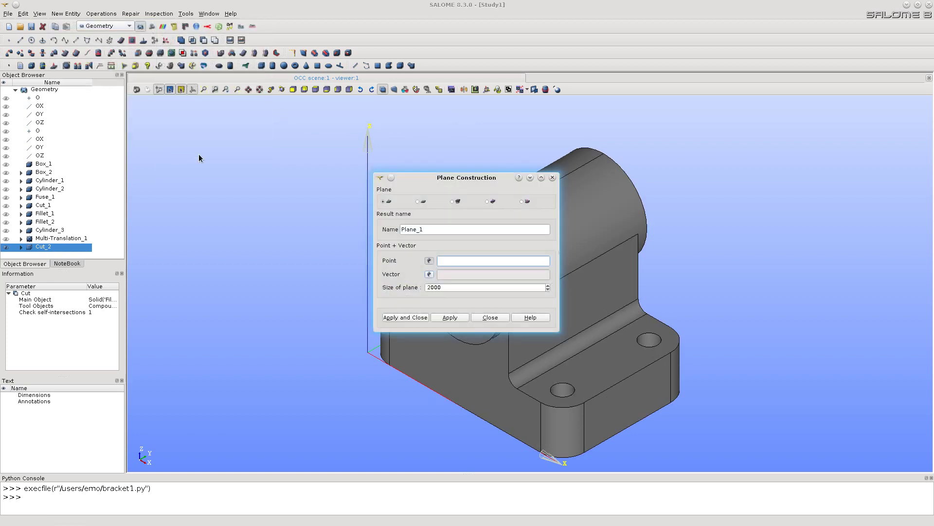
{"action": "left_click_drag", "start_coordinate": [447, 180], "coordinate": [234, 156]}
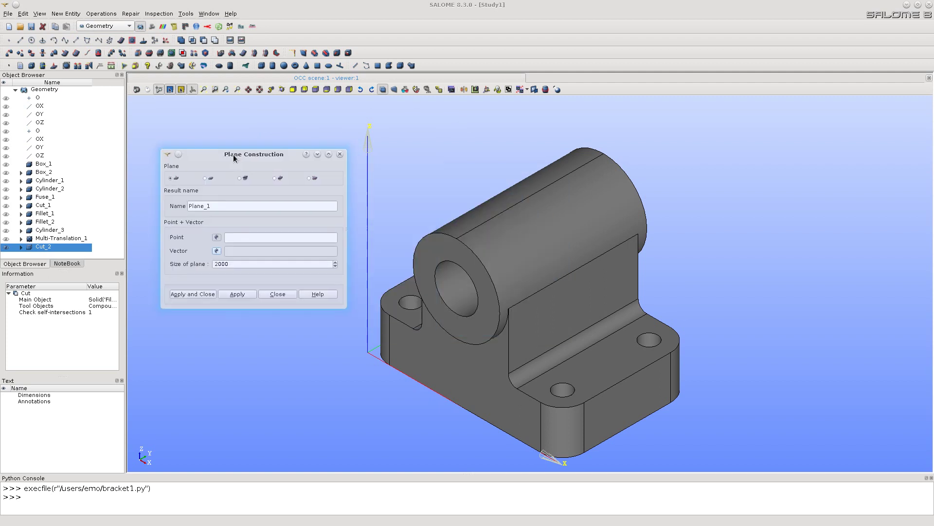
{"action": "left_click", "coordinate": [216, 237]}
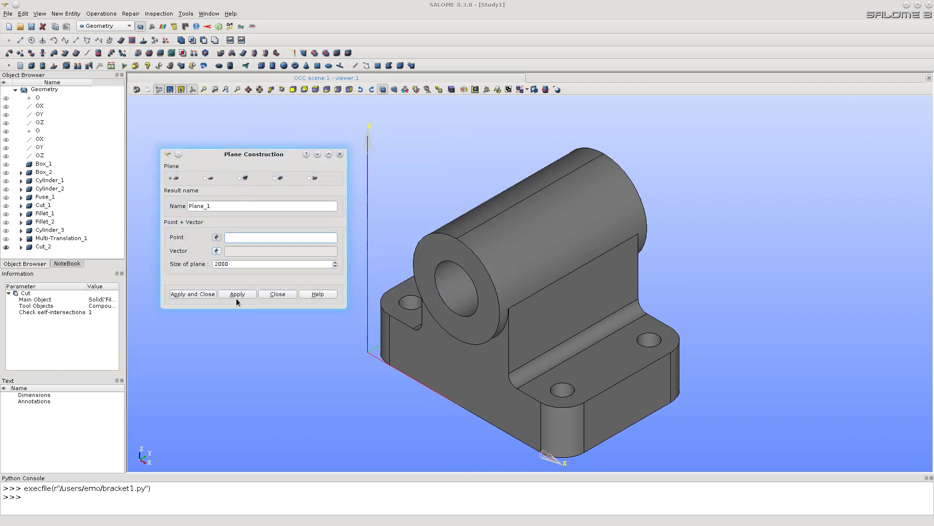
{"action": "left_click", "coordinate": [509, 312]}
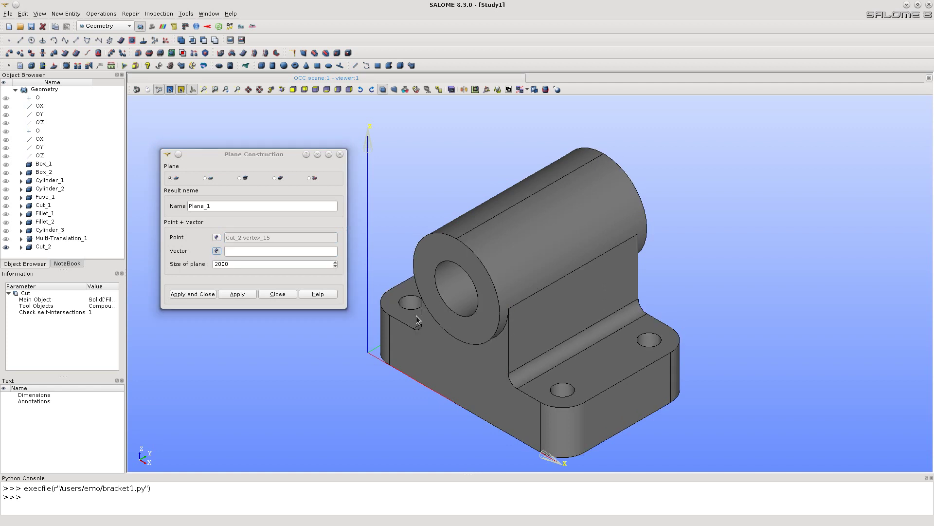
{"action": "left_click", "coordinate": [217, 251]}
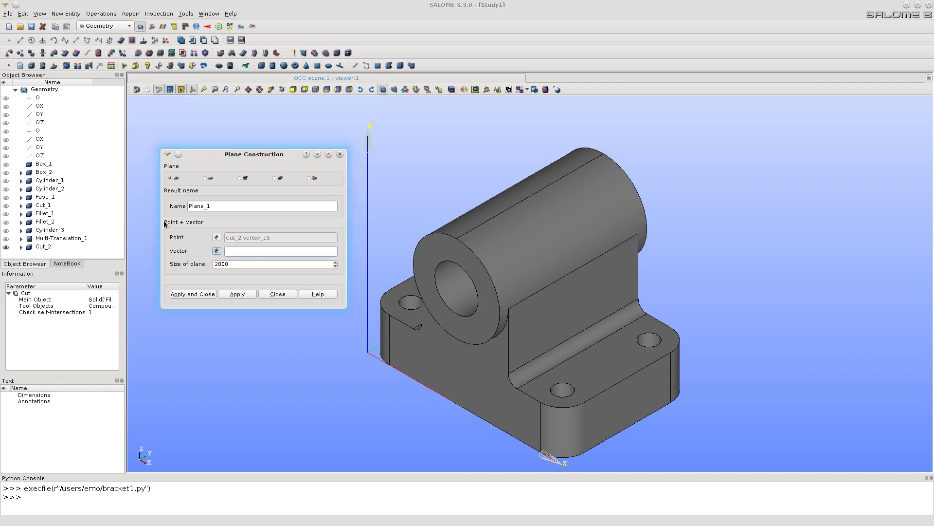
{"action": "left_click", "coordinate": [40, 123]}
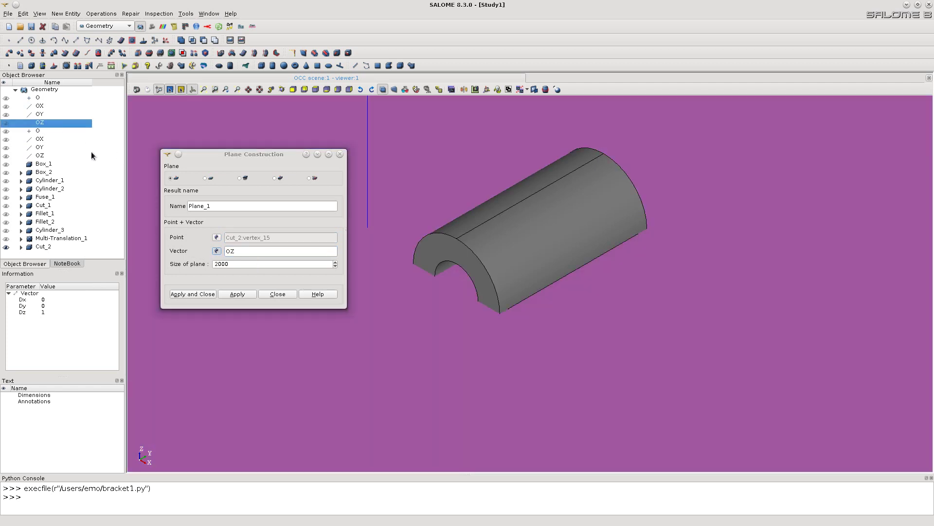
- Set the cutting plane's size to 70 and create it
{"action": "left_click", "coordinate": [236, 265]}
{"action": "double_click", "coordinate": [237, 264]}
{"action": "type", "text": "70"}
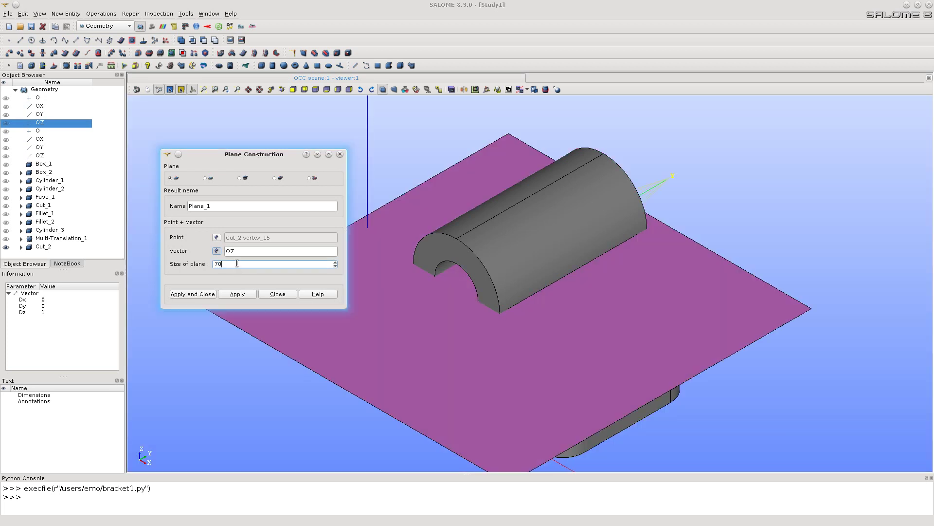
{"action": "left_click", "coordinate": [193, 294]}
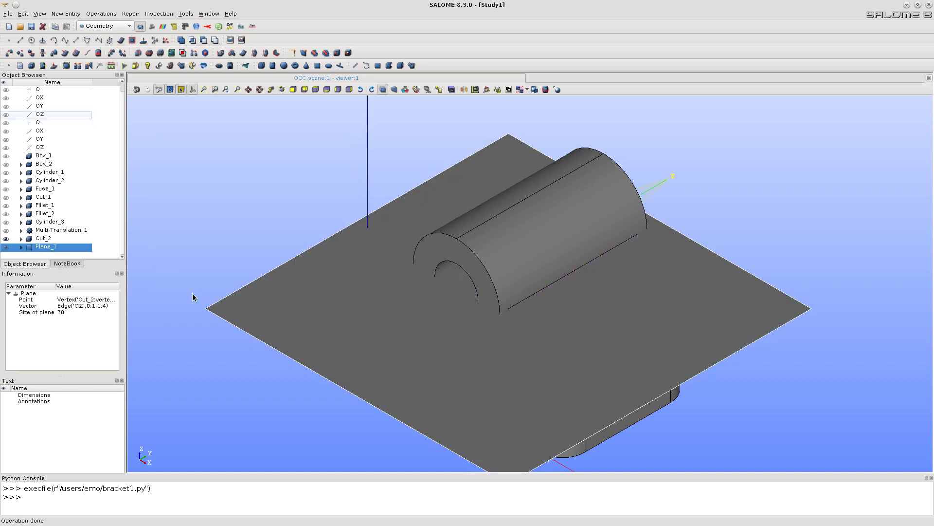
- Partition the bracket solid Cut_2 with the cutting plane as tool object, keeping Solid as the resulting type
{"action": "right_click_drag", "start_coordinate": [364, 352], "coordinate": [384, 298], "text": "ctrl"}
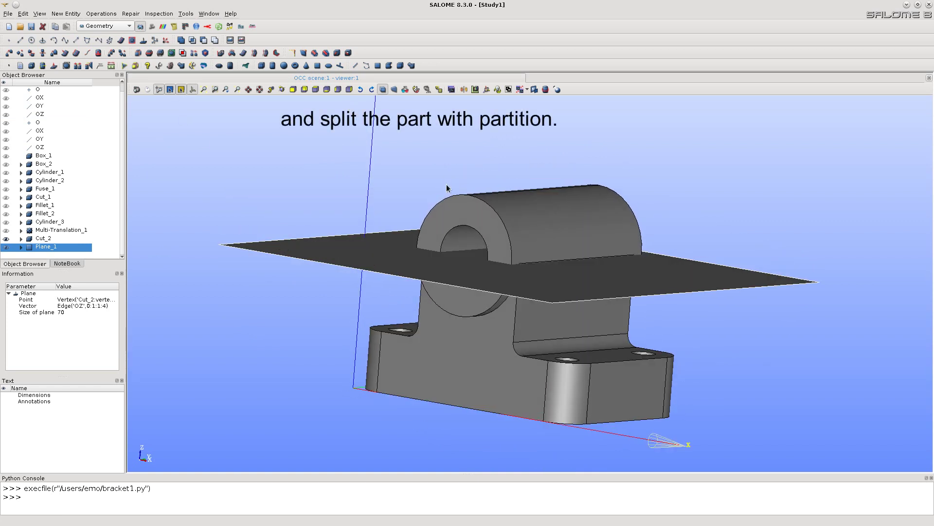
{"action": "left_click", "coordinate": [462, 215]}
{"action": "left_click", "coordinate": [102, 13]}
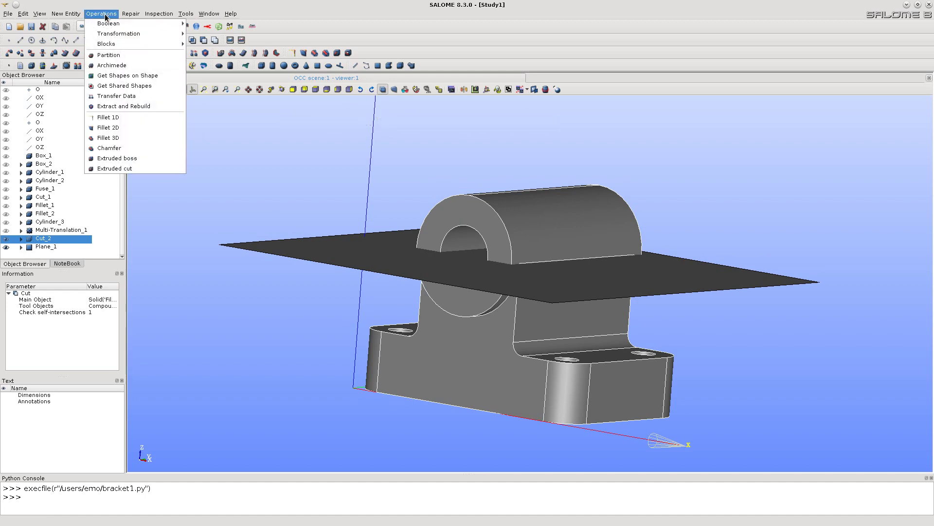
{"action": "left_click", "coordinate": [108, 55]}
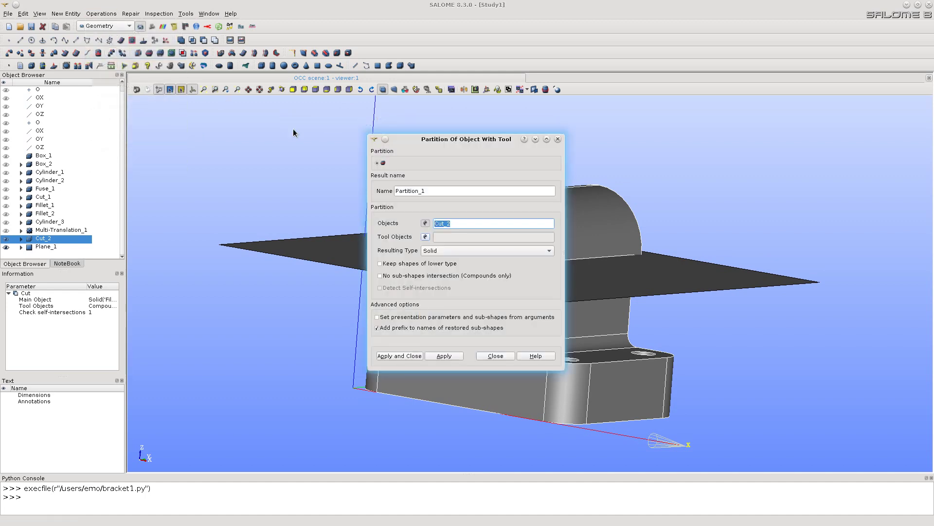
{"action": "left_click_drag", "start_coordinate": [419, 144], "coordinate": [721, 116]}
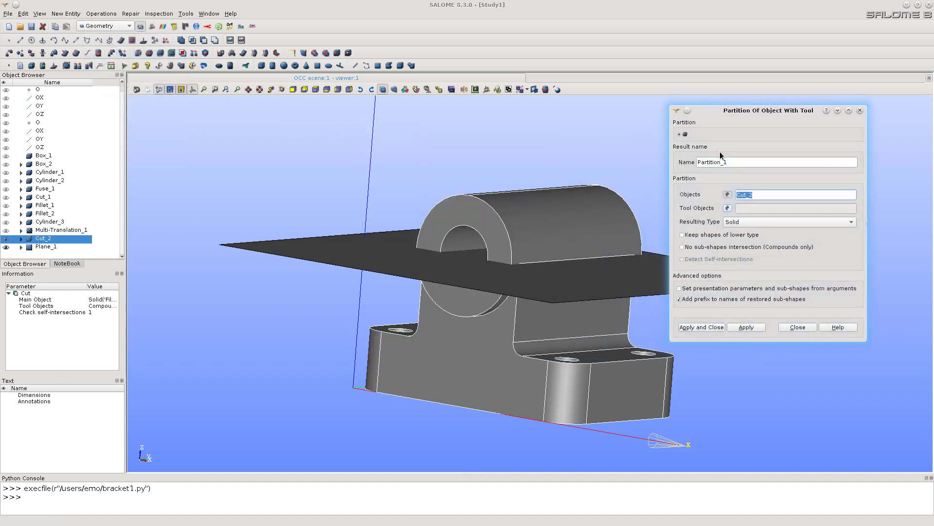
{"action": "left_click", "coordinate": [729, 209]}
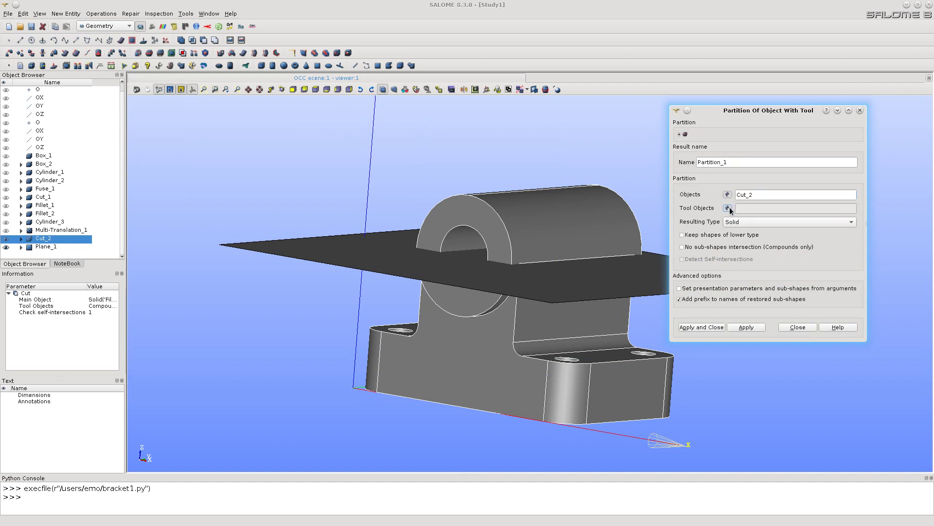
{"action": "left_click", "coordinate": [652, 285]}
{"action": "left_click", "coordinate": [701, 327]}
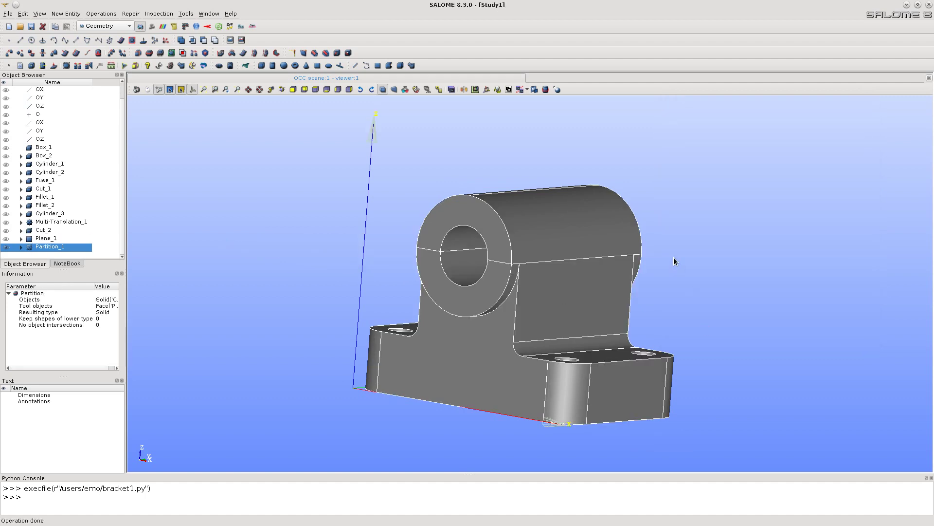
- Define a circle centred at the origin point O with OZ as its normal vector
{"action": "right_click_drag", "start_coordinate": [678, 265], "coordinate": [715, 268], "text": "ctrl"}
{"action": "right_click_drag", "start_coordinate": [367, 291], "coordinate": [349, 354], "text": "ctrl"}
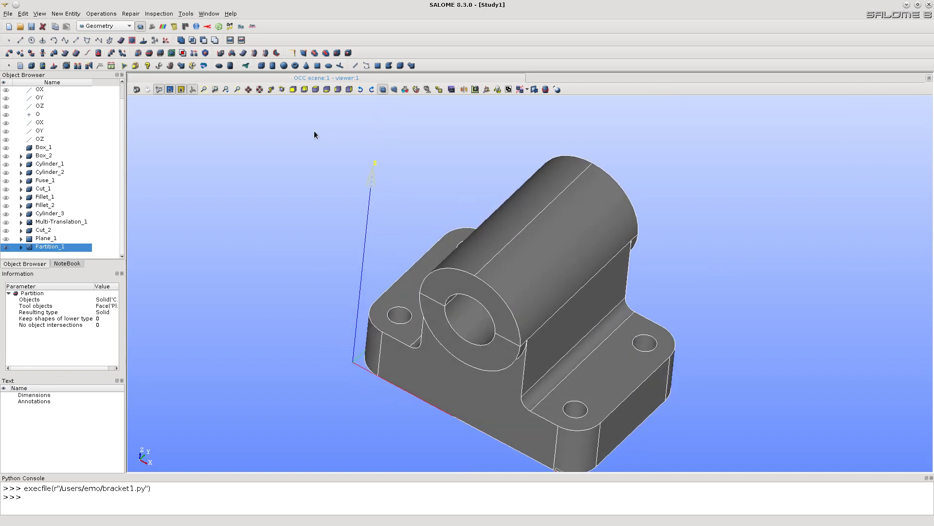
{"action": "left_click", "coordinate": [417, 89]}
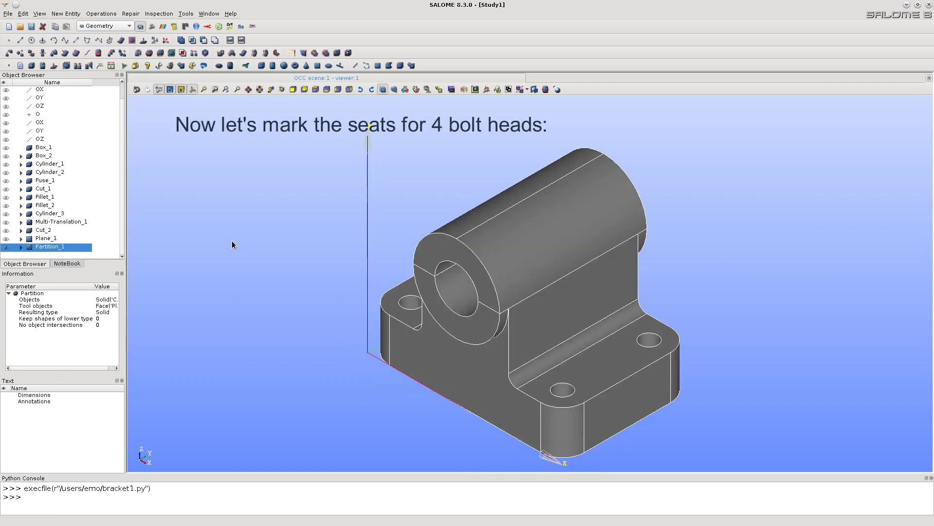
{"action": "left_click", "coordinate": [66, 13]}
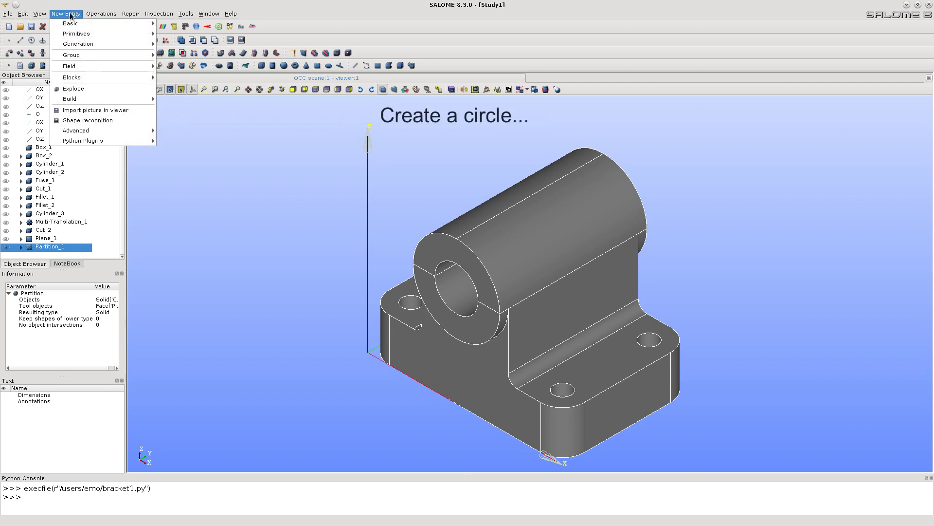
{"action": "mouse_move", "coordinate": [73, 24]}
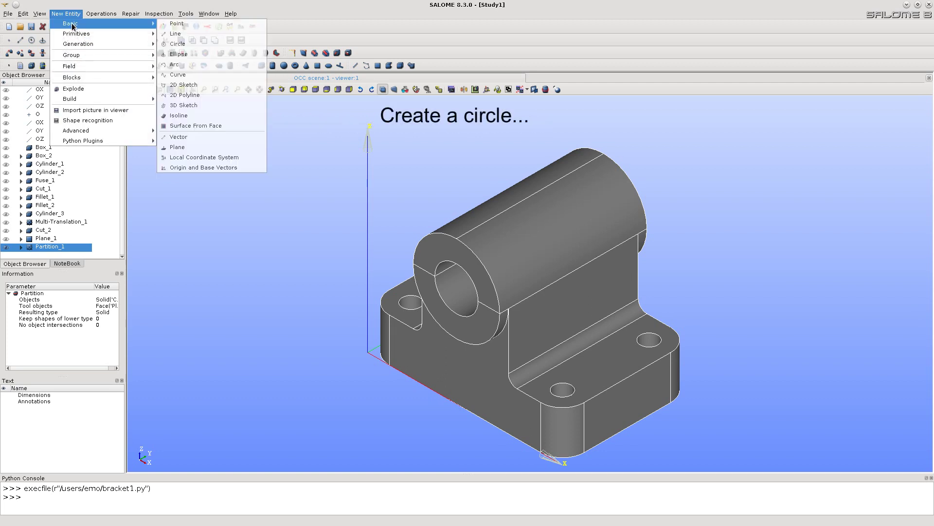
{"action": "left_click", "coordinate": [183, 45]}
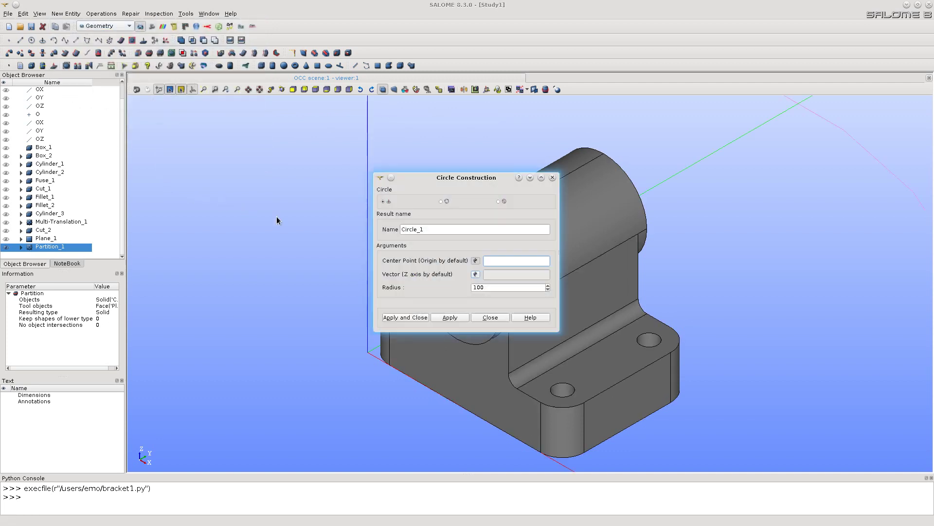
{"action": "left_click_drag", "start_coordinate": [453, 178], "coordinate": [734, 131]}
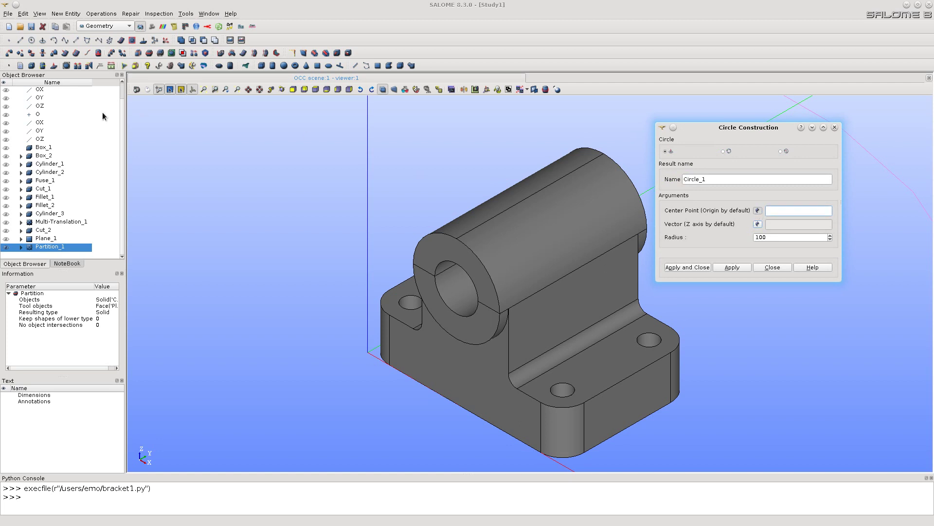
{"action": "scroll", "coordinate": [122, 94], "scroll_direction": "up", "scroll_amount": 1}
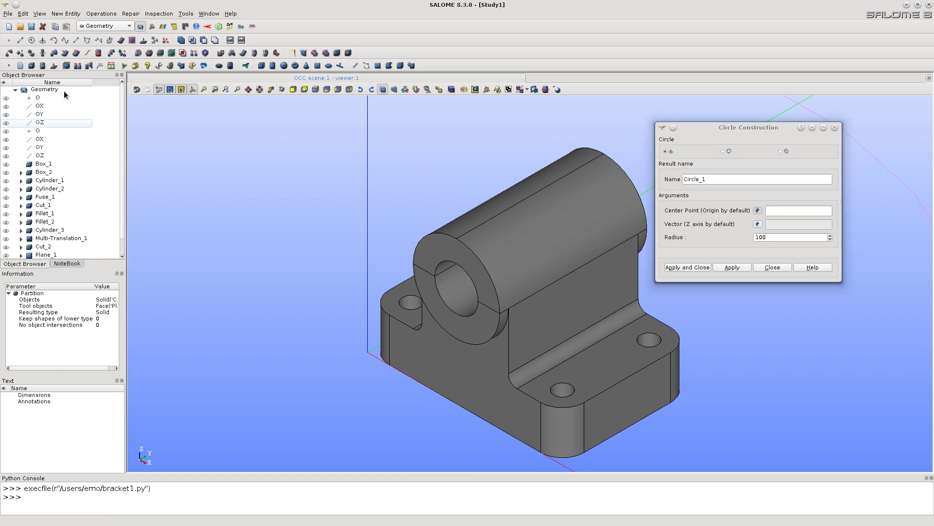
{"action": "left_click", "coordinate": [38, 98]}
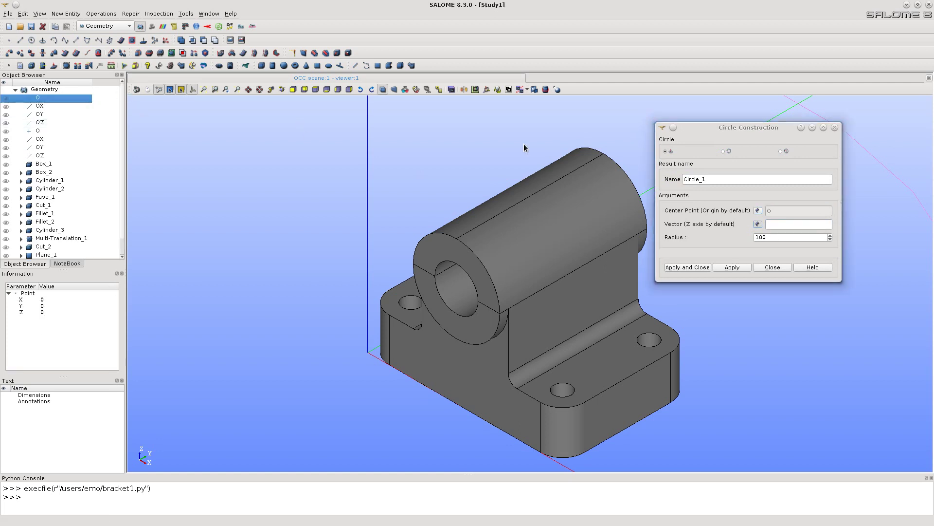
{"action": "left_click", "coordinate": [759, 225]}
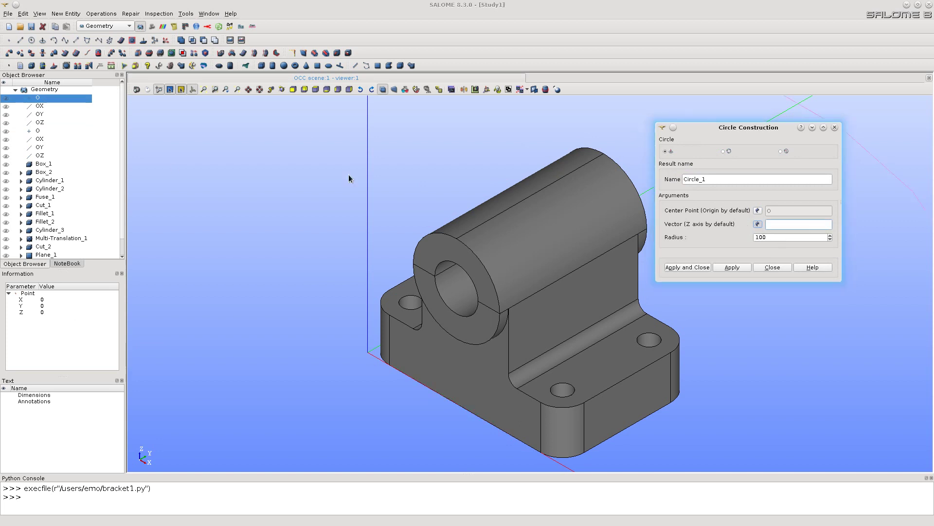
{"action": "left_click", "coordinate": [38, 123]}
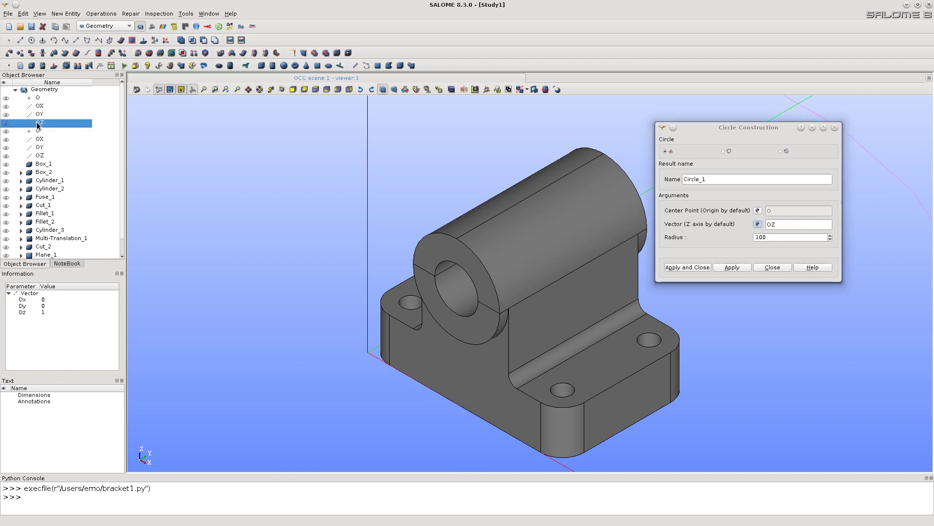
- Set the circle's radius to 4 and create it
{"action": "double_click", "coordinate": [772, 238]}
{"action": "type", "text": "4"}
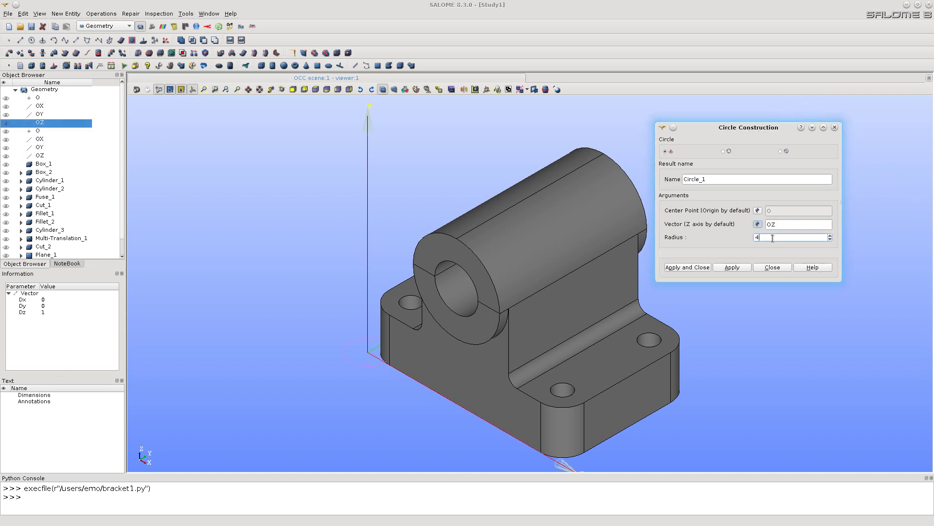
{"action": "left_click", "coordinate": [688, 267]}
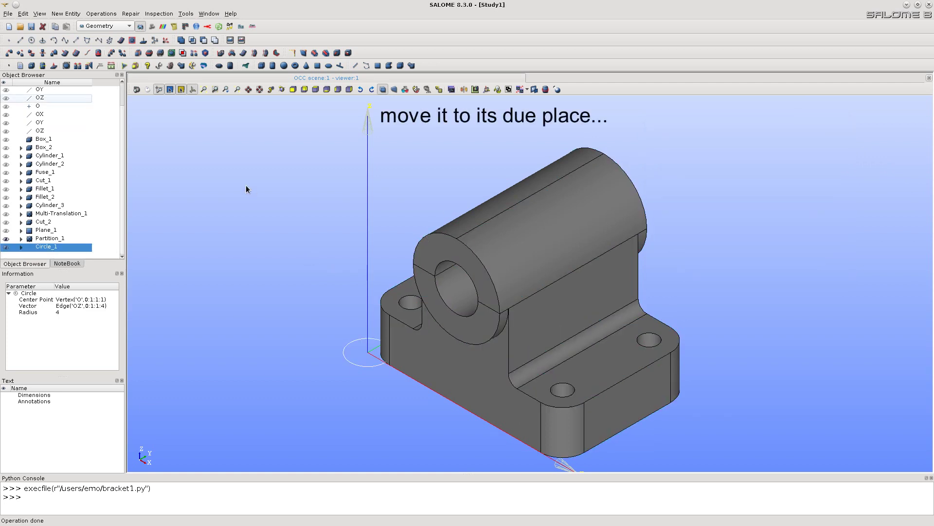
- Create a translated copy of Circle_1 with Dx 5, Dy 5 and Dz 10, around the bolt hole nearest the origin
{"action": "left_click", "coordinate": [92, 15]}
{"action": "mouse_move", "coordinate": [117, 34]}
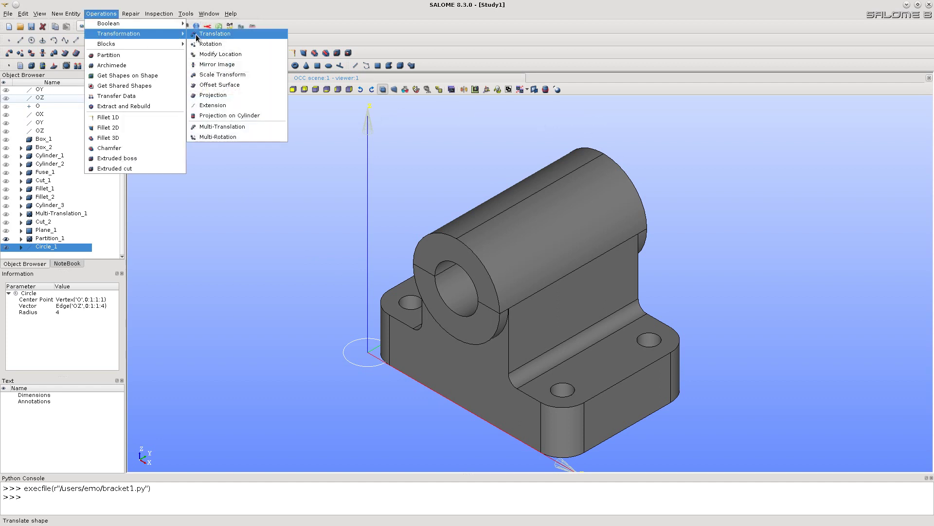
{"action": "left_click", "coordinate": [214, 34]}
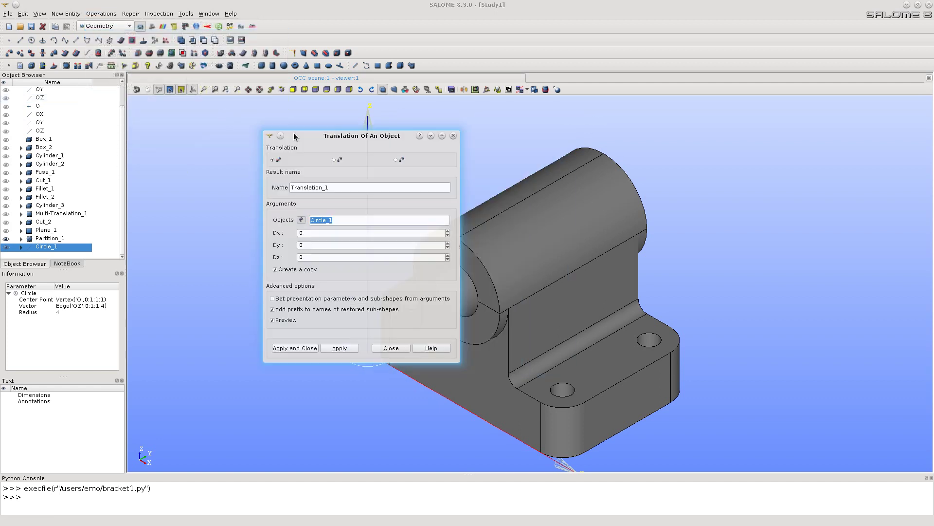
{"action": "left_click_drag", "start_coordinate": [294, 136], "coordinate": [174, 107]}
{"action": "left_click", "coordinate": [210, 203]}
{"action": "type", "text": "5"}
{"action": "left_click", "coordinate": [209, 216]}
{"action": "type", "text": "5"}
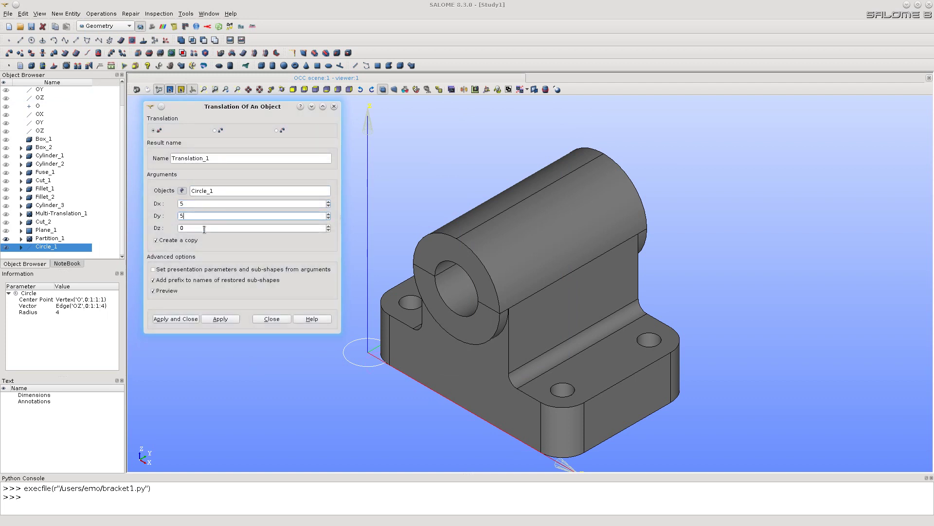
{"action": "left_click", "coordinate": [204, 229]}
{"action": "type", "text": "10"}
{"action": "left_click", "coordinate": [176, 319]}
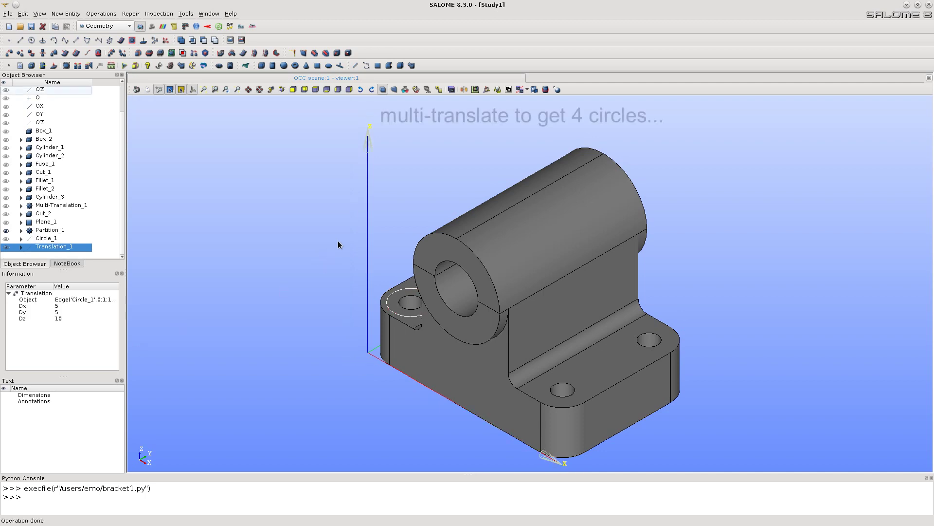
- Set up a double multi-translation of the circle Translation_1 with OX as vector U and OY as vector V
{"action": "right_click_drag", "start_coordinate": [337, 244], "coordinate": [408, 274], "text": "ctrl"}
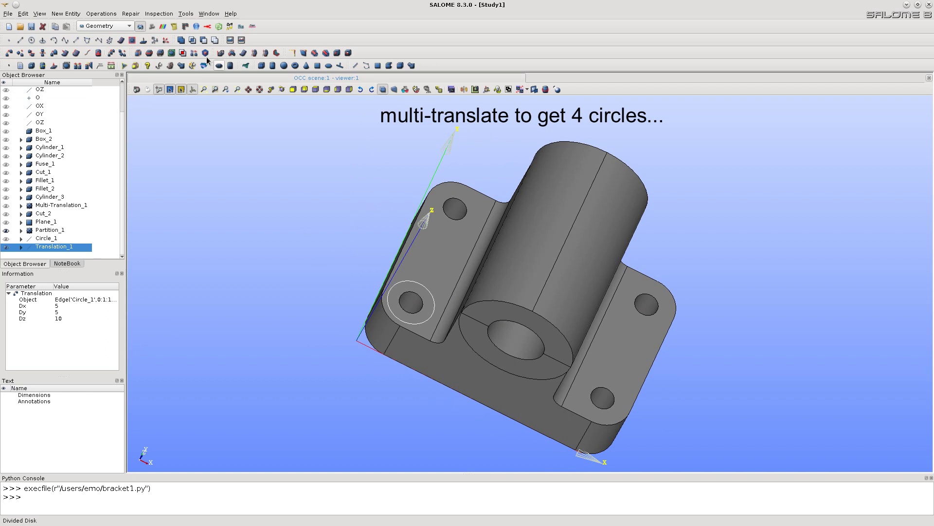
{"action": "left_click", "coordinate": [101, 14]}
{"action": "mouse_move", "coordinate": [112, 35]}
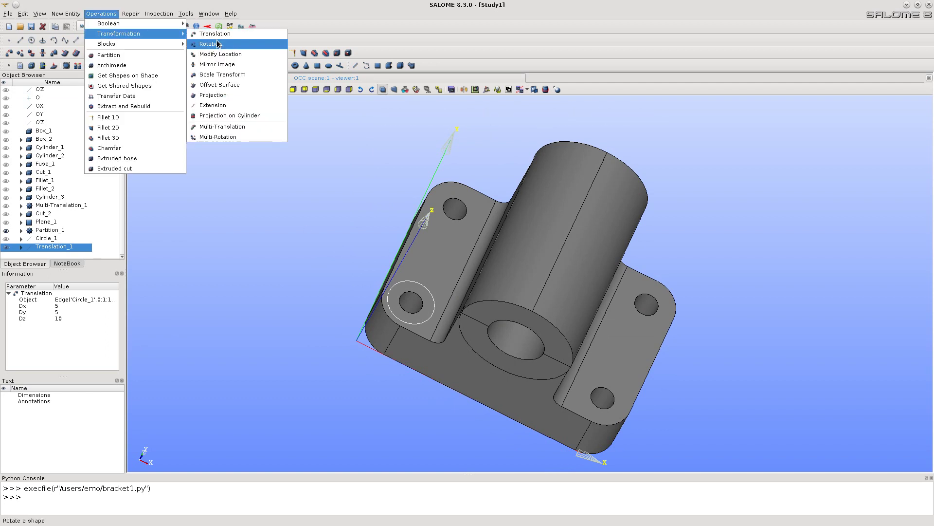
{"action": "left_click", "coordinate": [220, 126]}
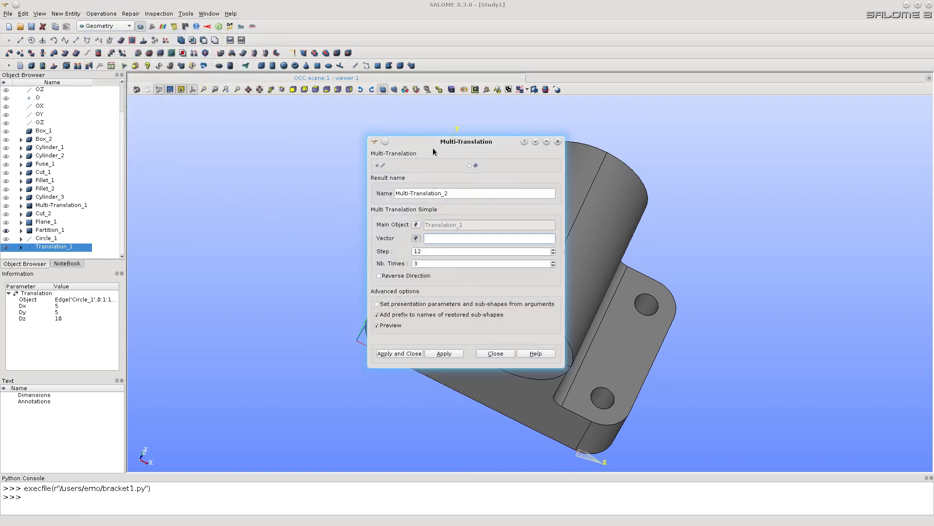
{"action": "left_click_drag", "start_coordinate": [414, 142], "coordinate": [205, 111]}
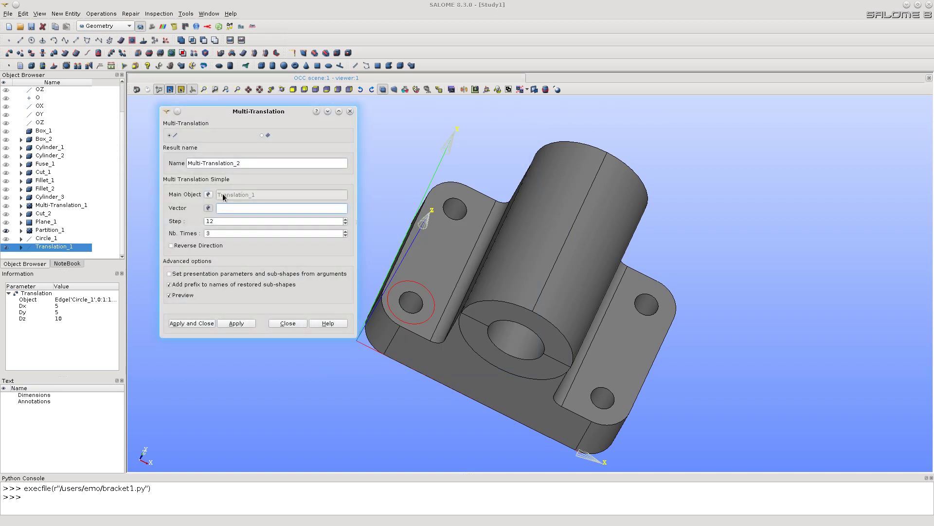
{"action": "left_click", "coordinate": [263, 136]}
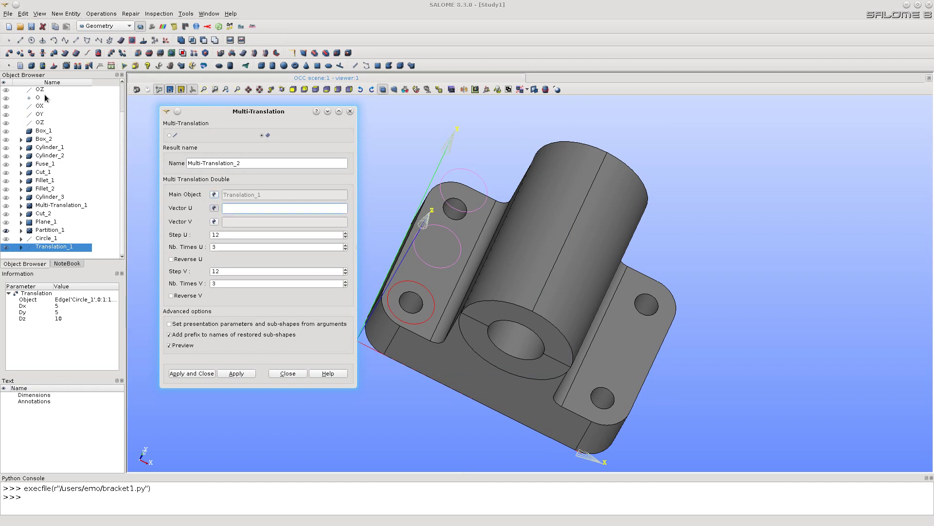
{"action": "left_click", "coordinate": [121, 89]}
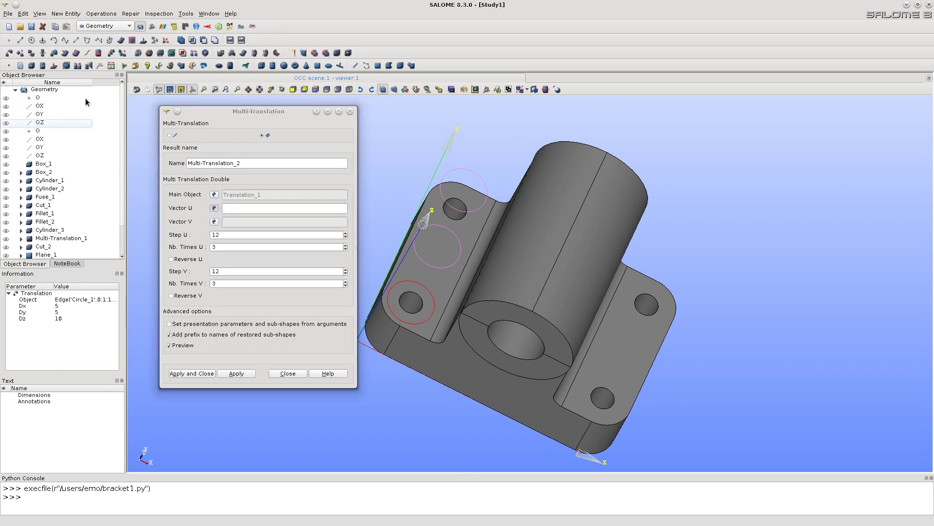
{"action": "left_click", "coordinate": [41, 107]}
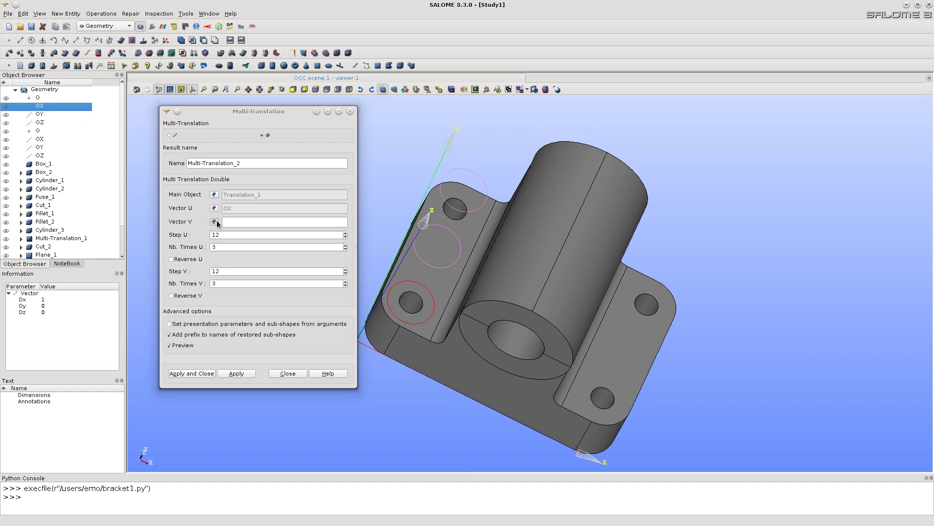
{"action": "left_click", "coordinate": [178, 197]}
{"action": "left_click", "coordinate": [42, 115]}
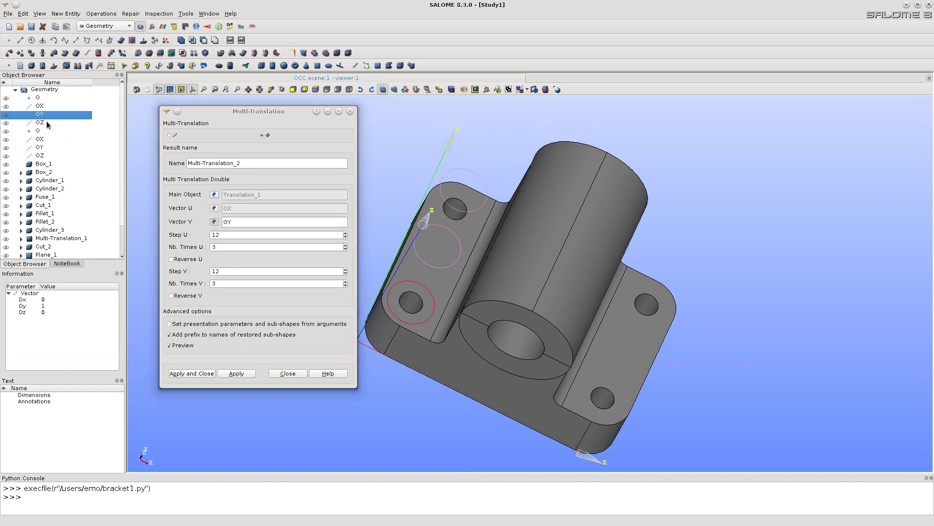
- Set the multi-translation's number of times to 2 in both the U and V directions
{"action": "double_click", "coordinate": [226, 248]}
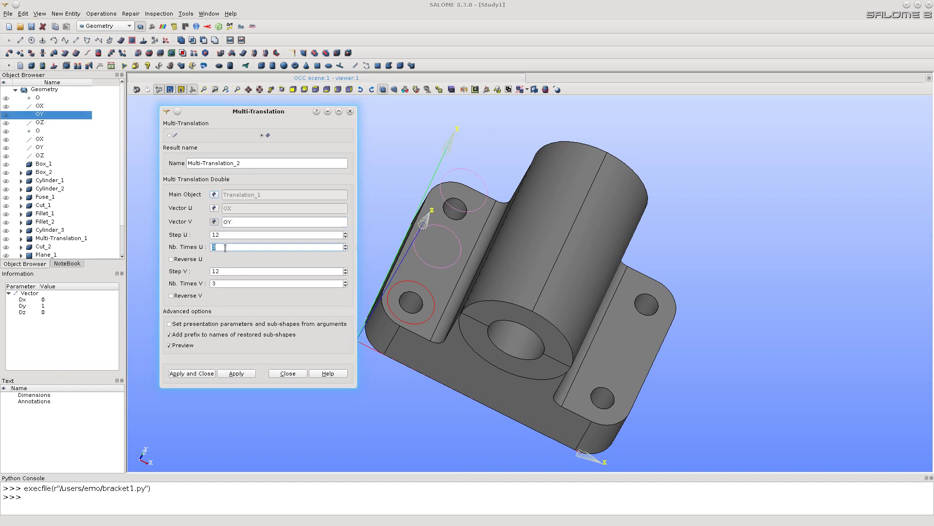
{"action": "type", "text": "2"}
{"action": "double_click", "coordinate": [219, 284]}
{"action": "type", "text": "2"}
{"action": "double_click", "coordinate": [230, 247]}
{"action": "type", "text": "35"}
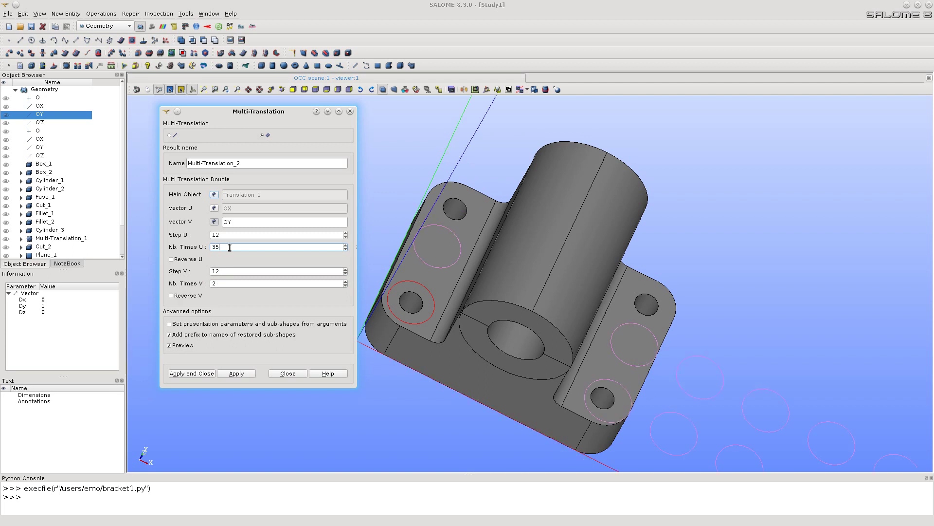
{"action": "double_click", "coordinate": [229, 247]}
{"action": "type", "text": "2"}
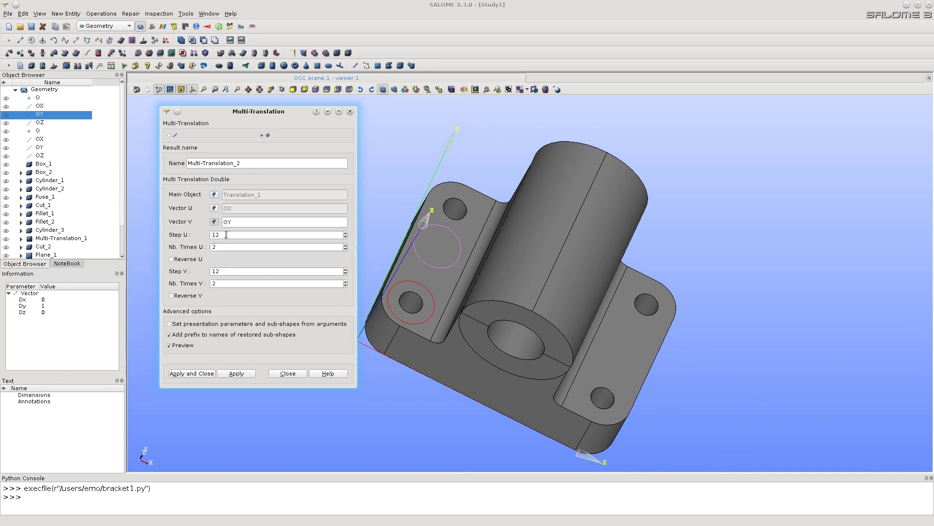
- Set the multi-translation's step U to 35 and step V to 20, and create the four circles around the bolt holes
{"action": "double_click", "coordinate": [226, 235]}
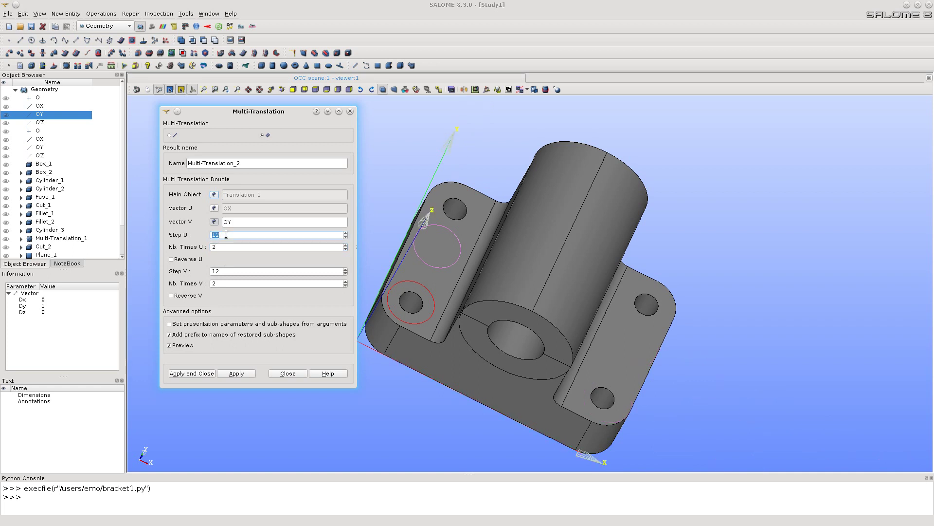
{"action": "left_click", "coordinate": [345, 233]}
{"action": "left_click", "coordinate": [345, 237]}
{"action": "left_click", "coordinate": [346, 233]}
{"action": "left_click", "coordinate": [293, 248]}
{"action": "double_click", "coordinate": [229, 234]}
{"action": "type", "text": "35"}
{"action": "left_click", "coordinate": [221, 283]}
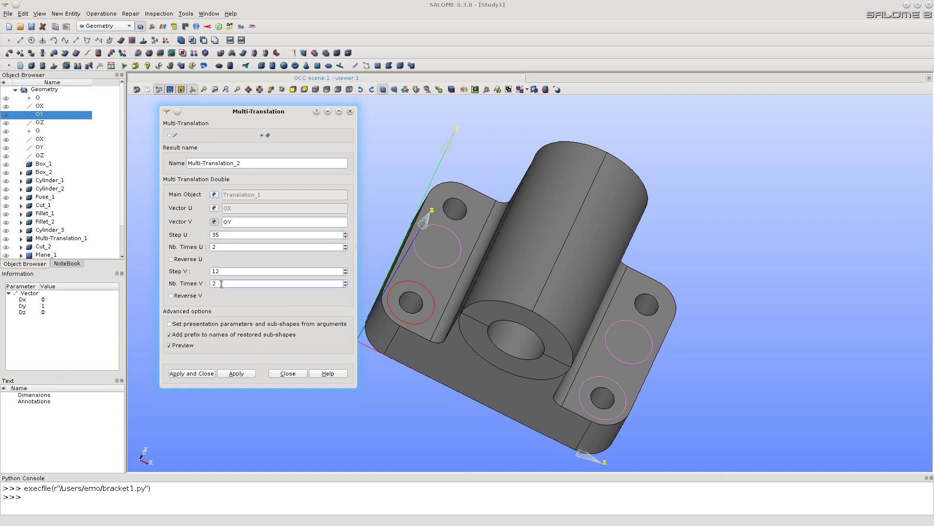
{"action": "double_click", "coordinate": [231, 271]}
{"action": "type", "text": "20"}
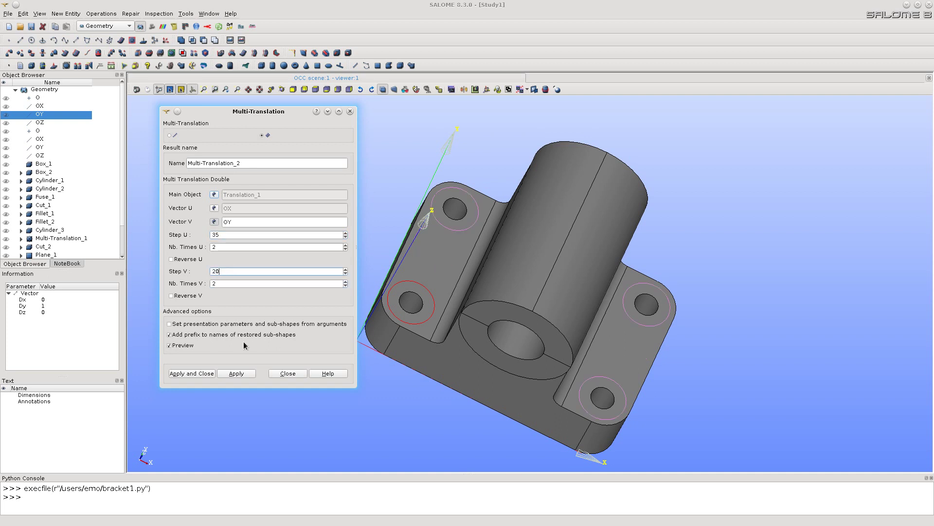
{"action": "left_click", "coordinate": [197, 373]}
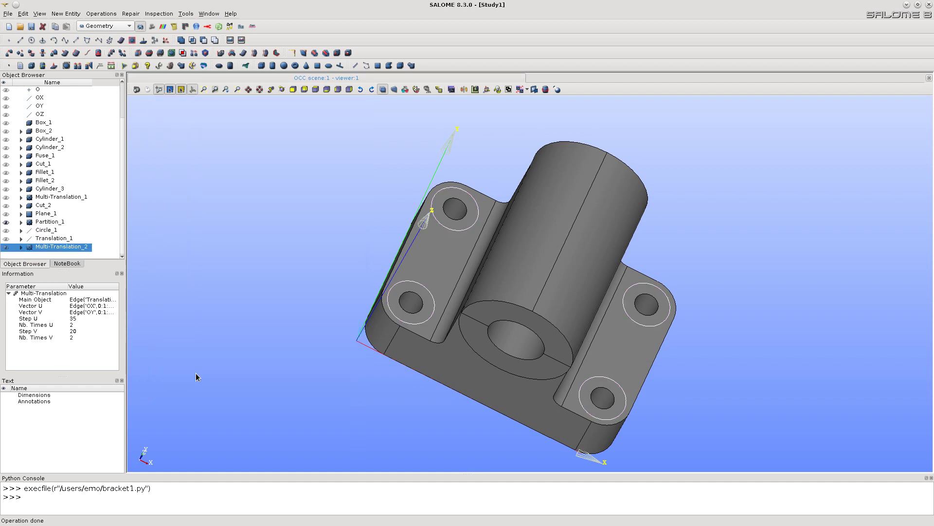
- Partition Partition_1 using the four circles of Multi-Translation_2 as tool objects, with resulting type Solid
{"action": "left_click", "coordinate": [504, 216]}
{"action": "left_click", "coordinate": [102, 14]}
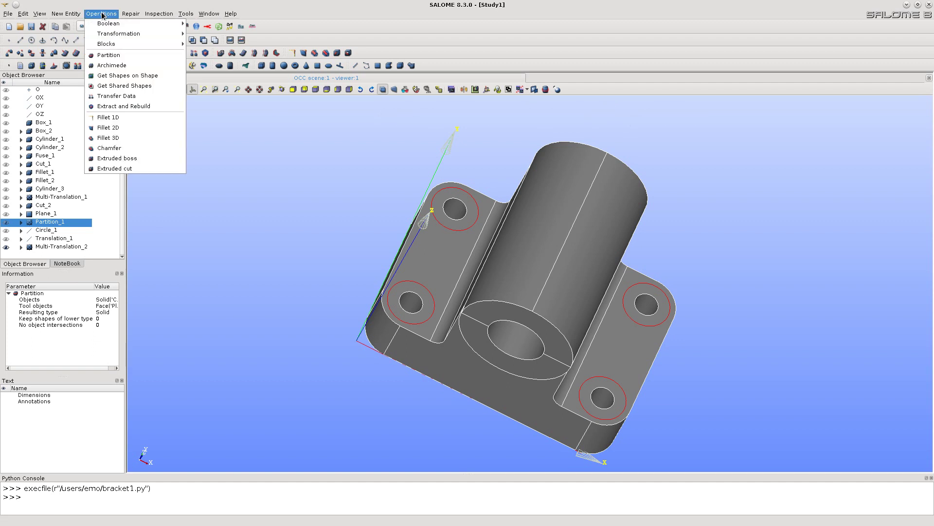
{"action": "left_click", "coordinate": [111, 57]}
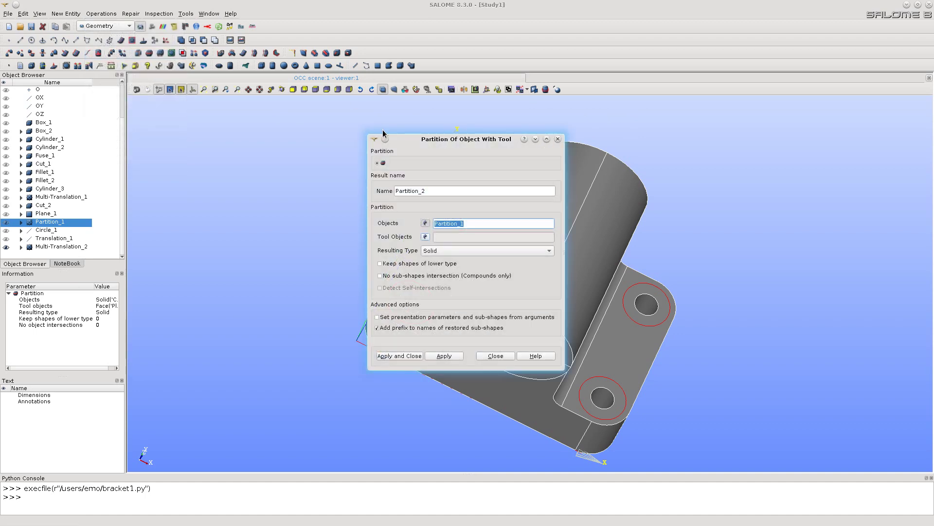
{"action": "left_click_drag", "start_coordinate": [446, 141], "coordinate": [220, 122]}
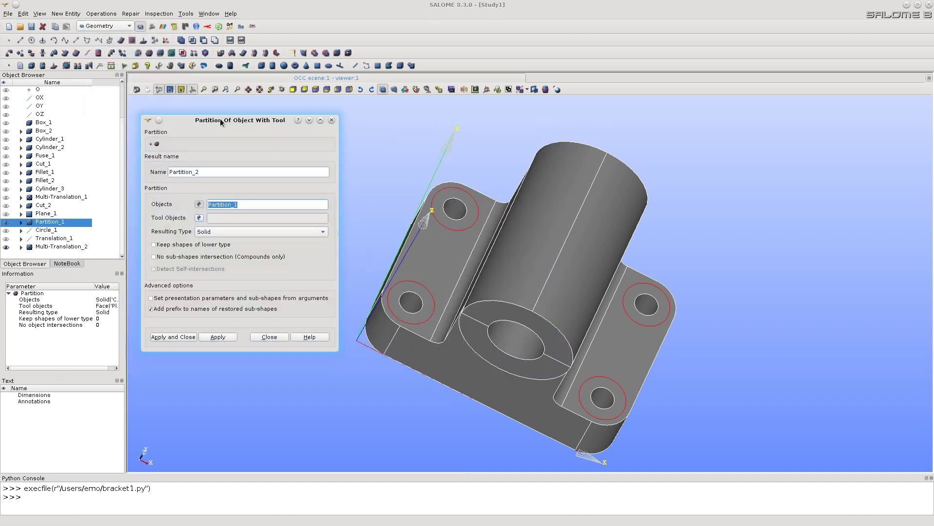
{"action": "left_click", "coordinate": [200, 220]}
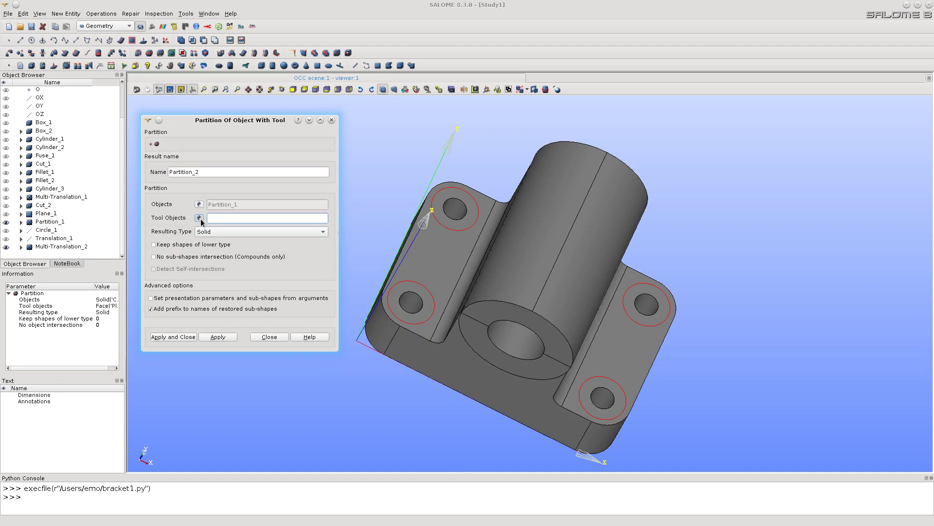
{"action": "left_click", "coordinate": [420, 322]}
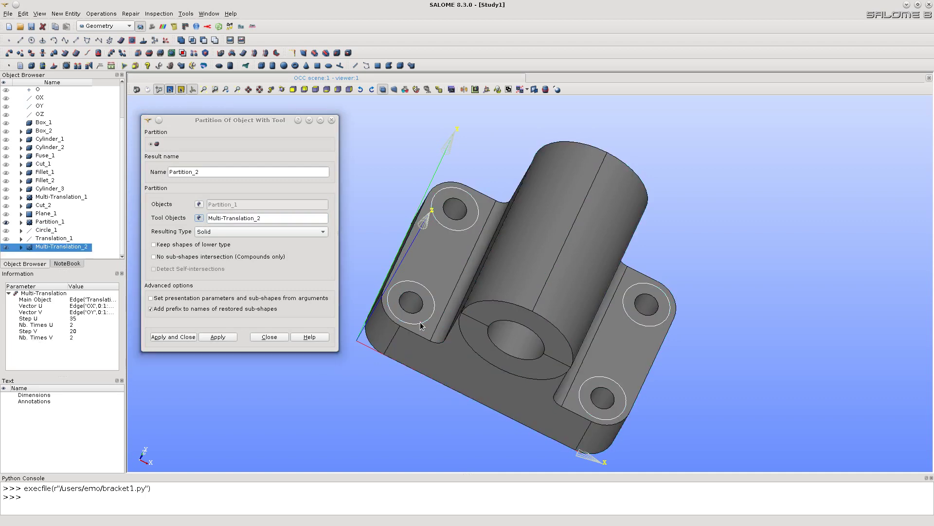
{"action": "left_click", "coordinate": [172, 337]}
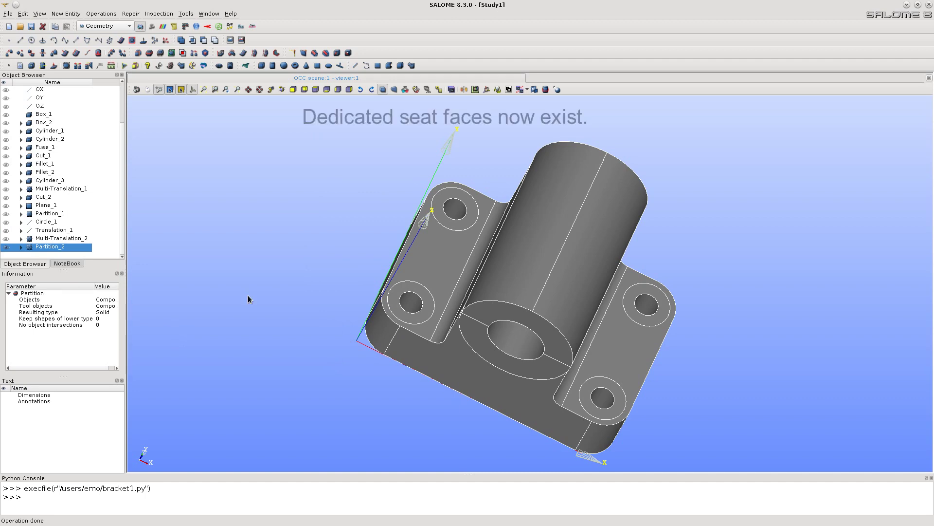
- Start a group of solids on Partition_2 and name it Above_axis_hole
{"action": "left_click", "coordinate": [523, 244]}
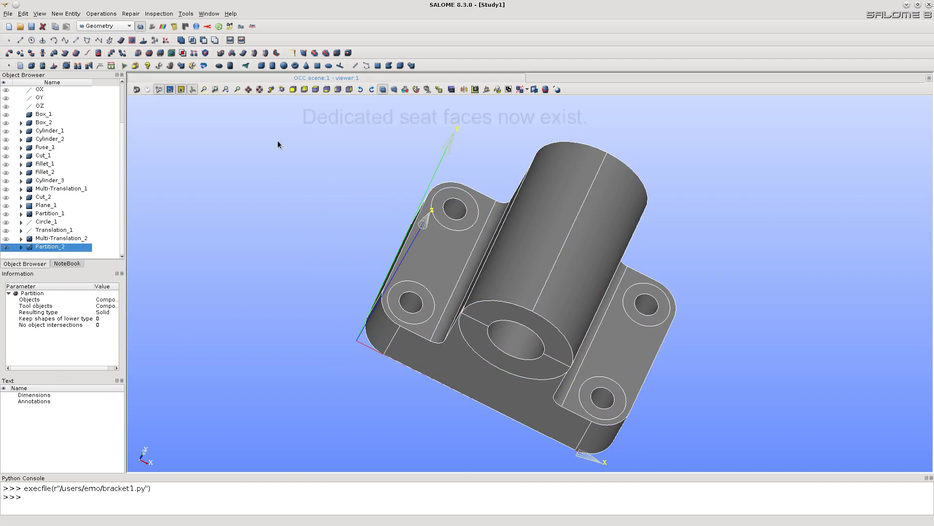
{"action": "left_click", "coordinate": [63, 14]}
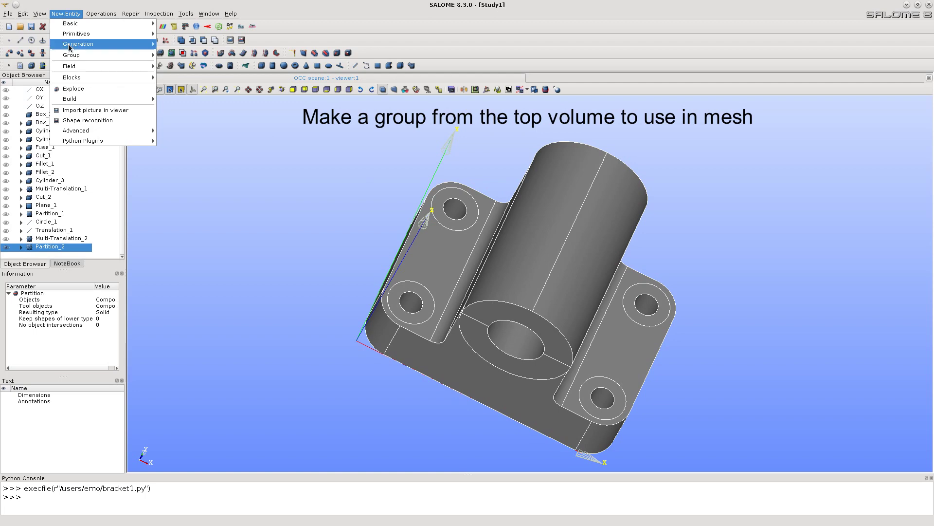
{"action": "mouse_move", "coordinate": [107, 55]}
{"action": "left_click", "coordinate": [194, 56]}
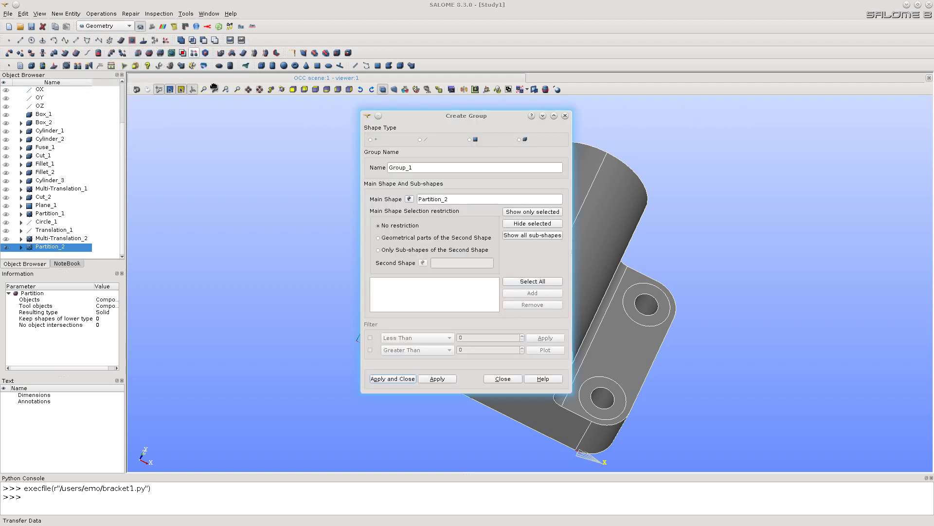
{"action": "left_click_drag", "start_coordinate": [428, 125], "coordinate": [237, 121]}
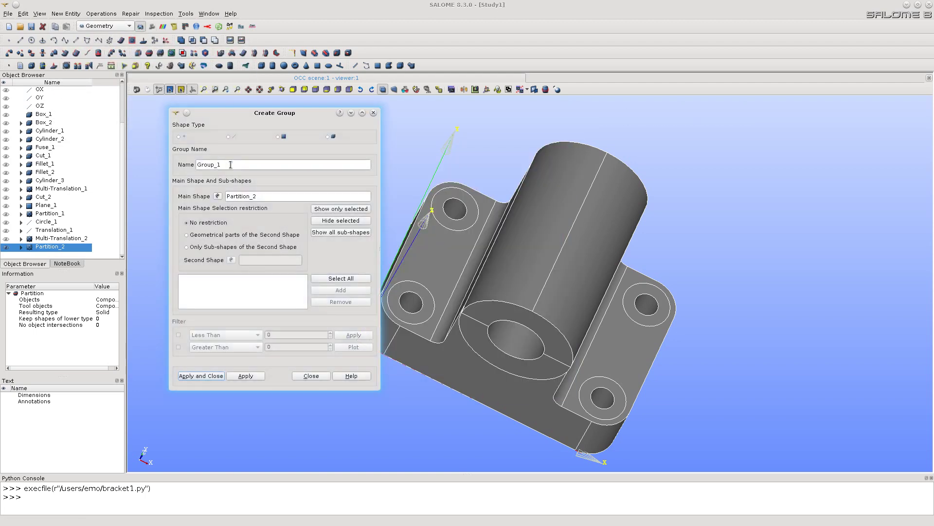
{"action": "double_click", "coordinate": [208, 165]}
{"action": "type", "text": "Above_axis_hole"}
{"action": "left_click", "coordinate": [328, 136]}
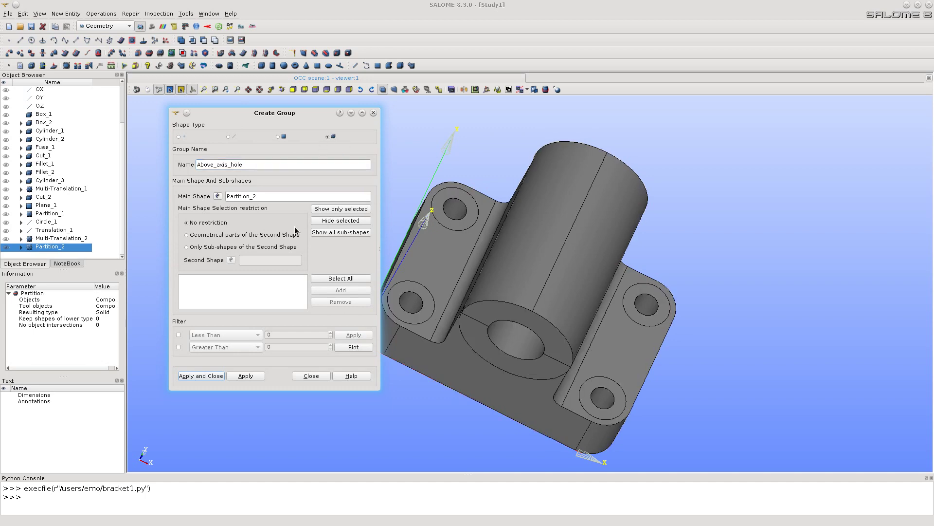
- Add the upper half-cylinder volume above the axis hole to the group and create it
{"action": "left_click", "coordinate": [524, 310]}
{"action": "left_click", "coordinate": [329, 293]}
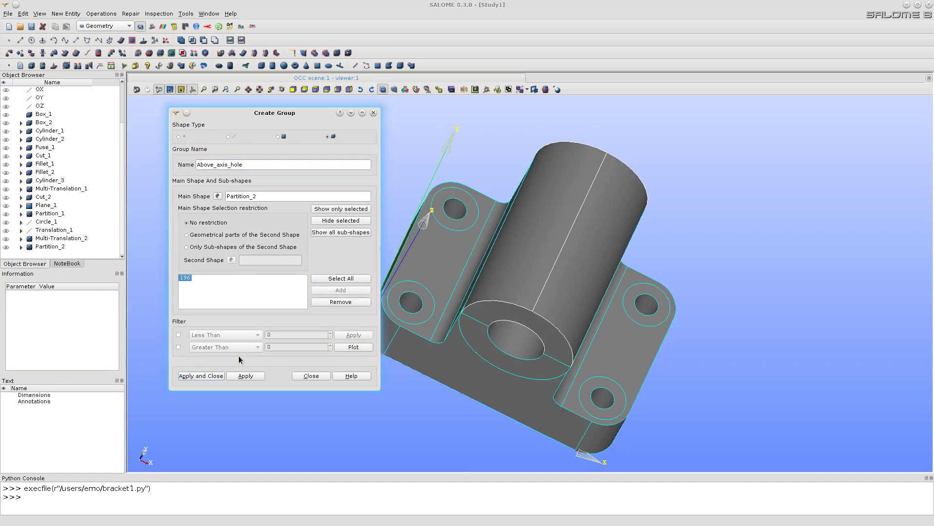
{"action": "left_click", "coordinate": [203, 375]}
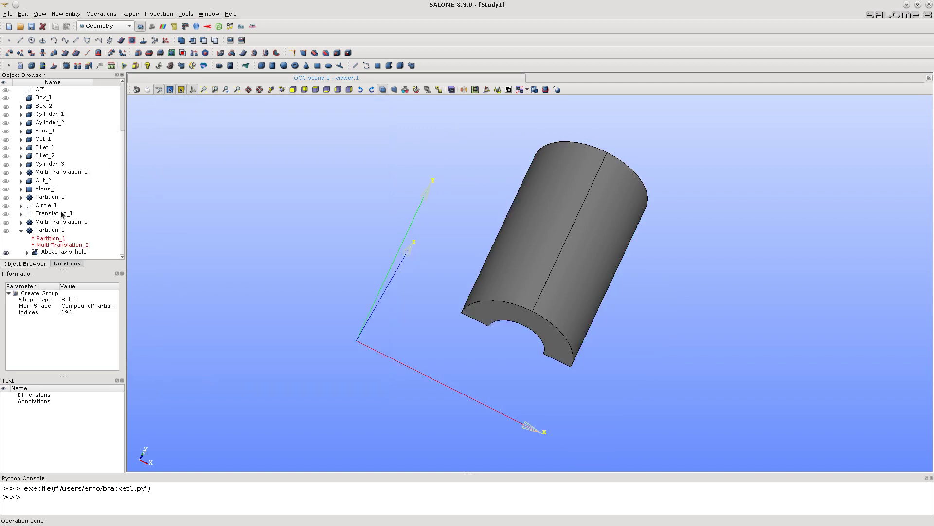
- Show only Partition_2 in the geometry viewer
{"action": "left_click", "coordinate": [45, 231]}
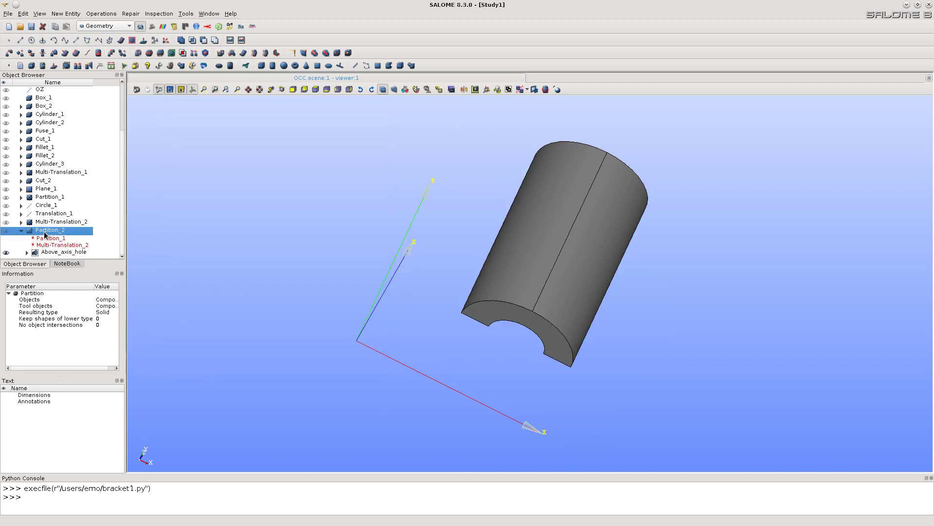
{"action": "right_click", "coordinate": [45, 231]}
{"action": "left_click", "coordinate": [71, 322]}
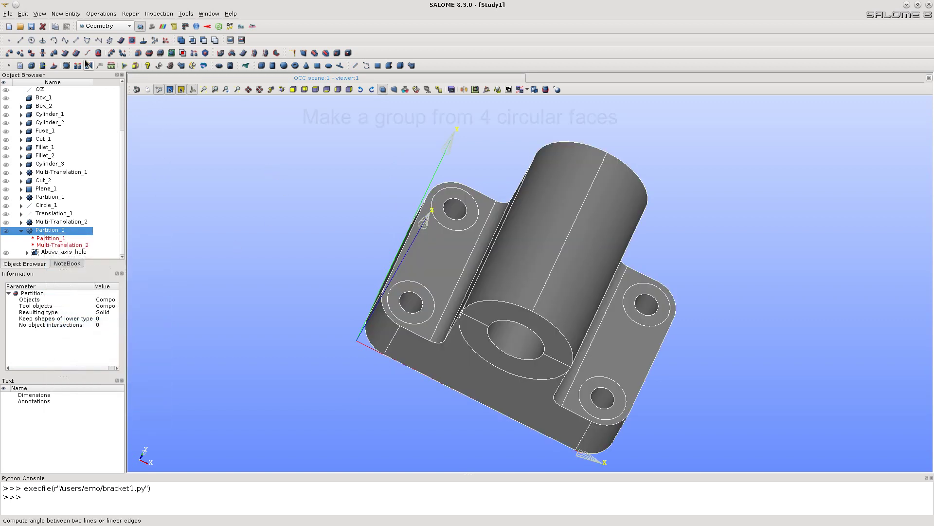
- Start a group of faces on Partition_2 and name it Bolts_head_seats
{"action": "left_click", "coordinate": [68, 15]}
{"action": "mouse_move", "coordinate": [73, 57]}
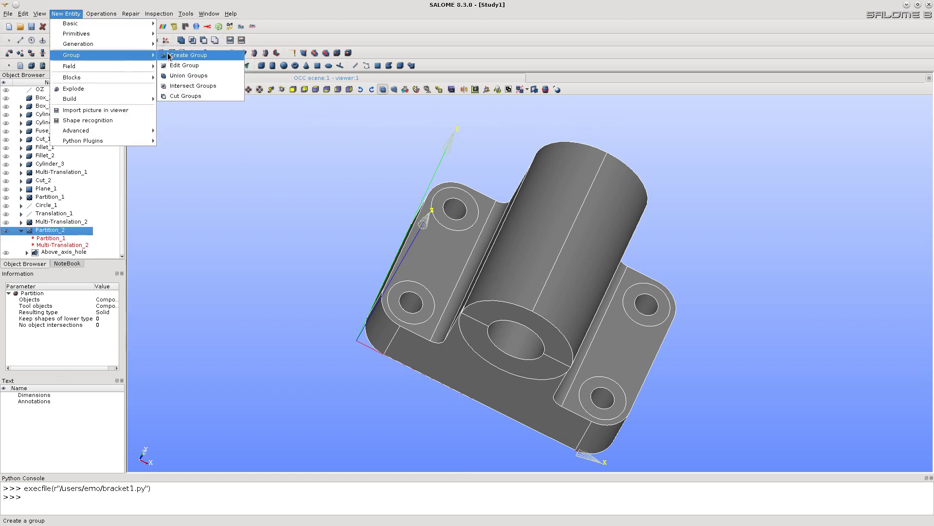
{"action": "left_click", "coordinate": [191, 56]}
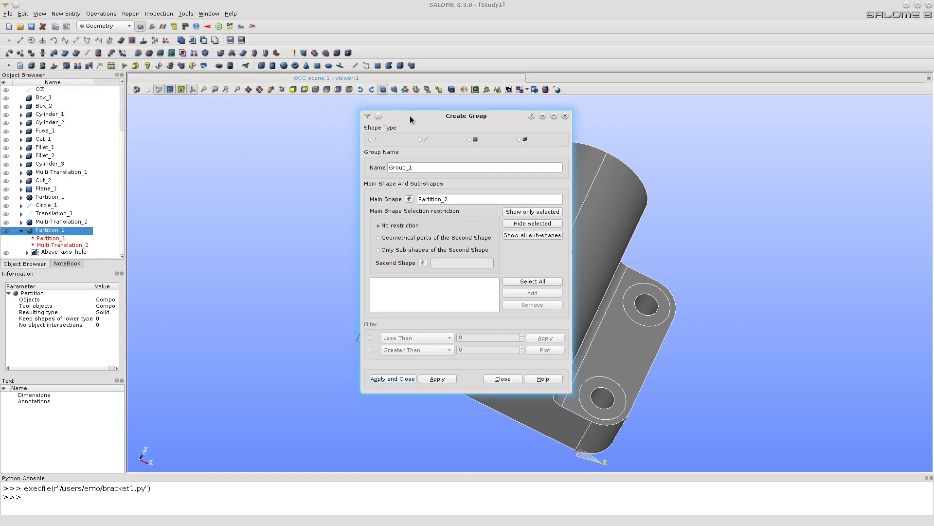
{"action": "left_click_drag", "start_coordinate": [410, 116], "coordinate": [193, 113]}
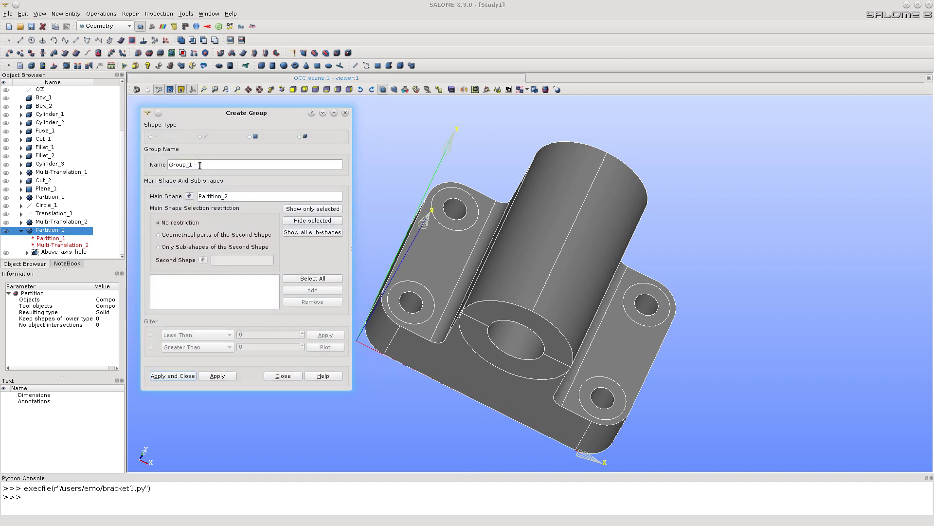
{"action": "left_click_drag", "start_coordinate": [200, 165], "coordinate": [158, 167]}
{"action": "type", "text": "Bolts_head_seats"}
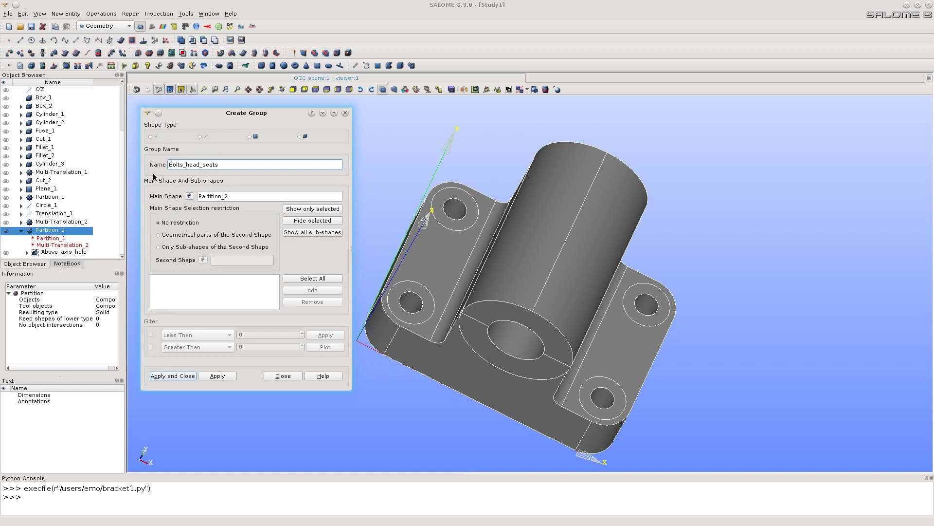
{"action": "left_click", "coordinate": [250, 137]}
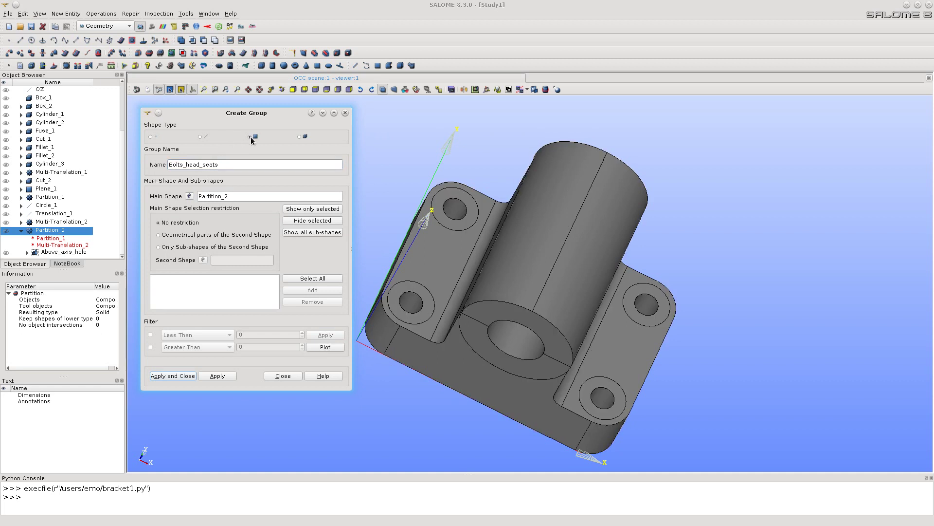
- Add the four ring-shaped faces around the bolt holes to the group and create it
{"action": "left_click", "coordinate": [416, 291]}
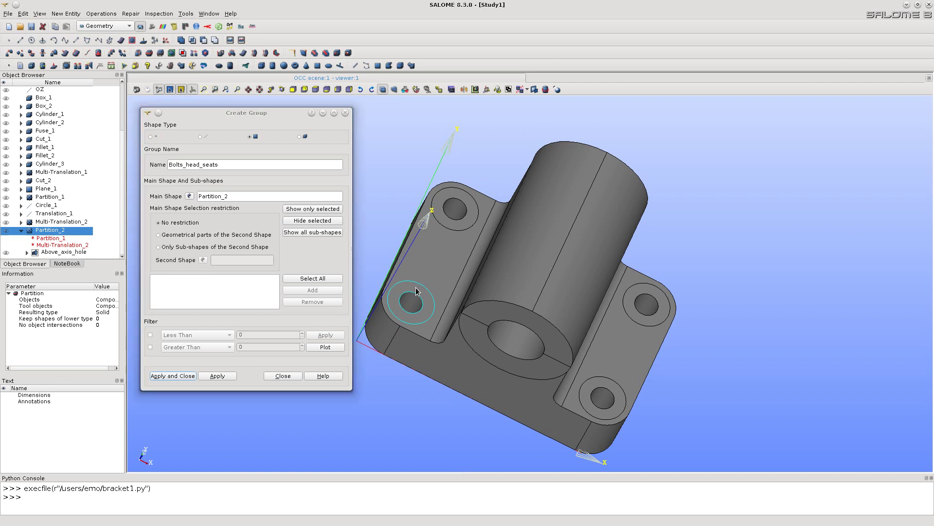
{"action": "left_click", "coordinate": [448, 223], "text": "shift"}
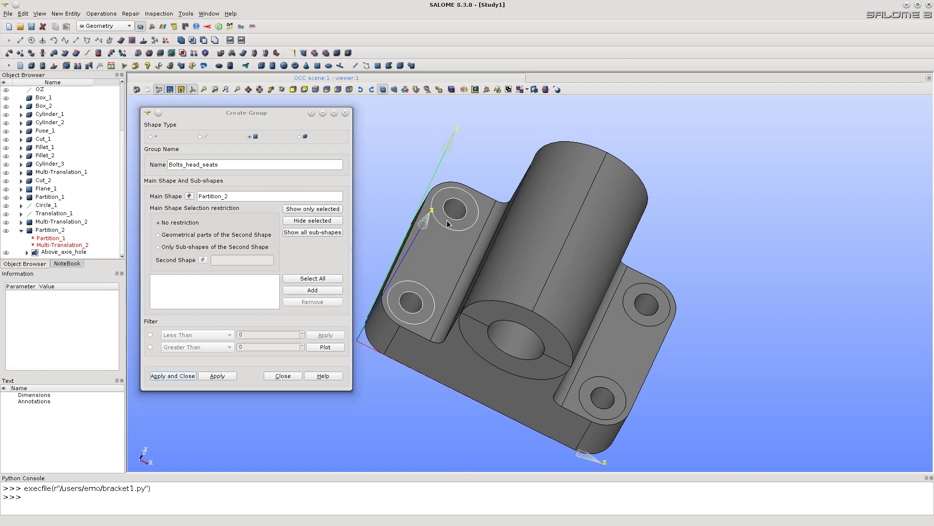
{"action": "left_click", "coordinate": [638, 322], "text": "shift"}
{"action": "left_click", "coordinate": [609, 388], "text": "shift"}
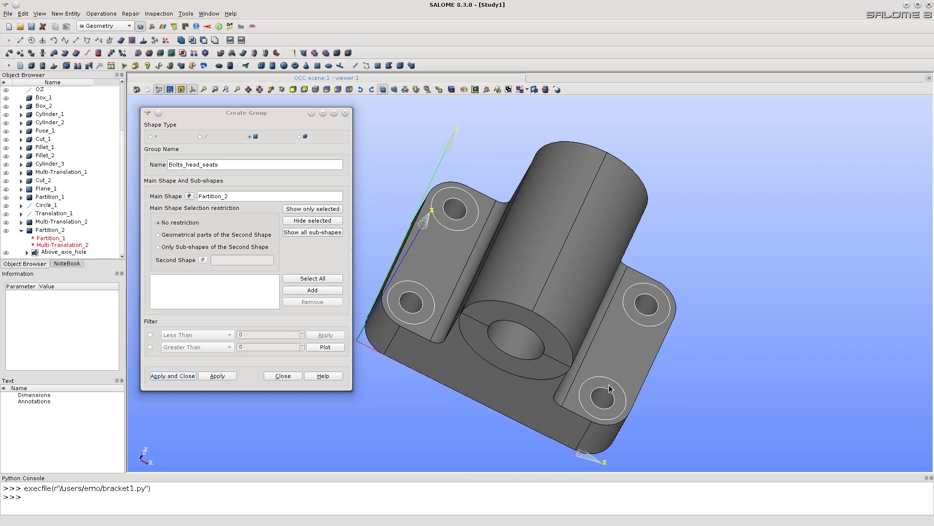
{"action": "left_click", "coordinate": [314, 291]}
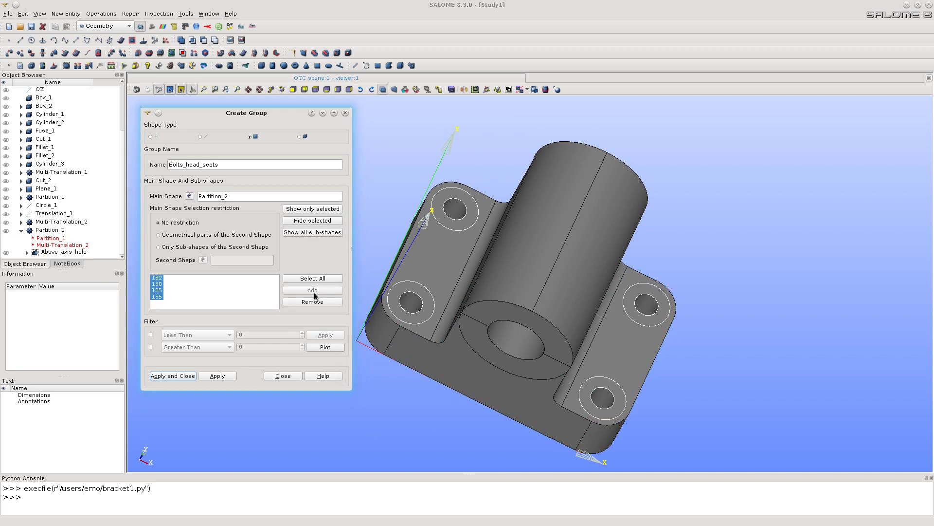
{"action": "left_click", "coordinate": [170, 376]}
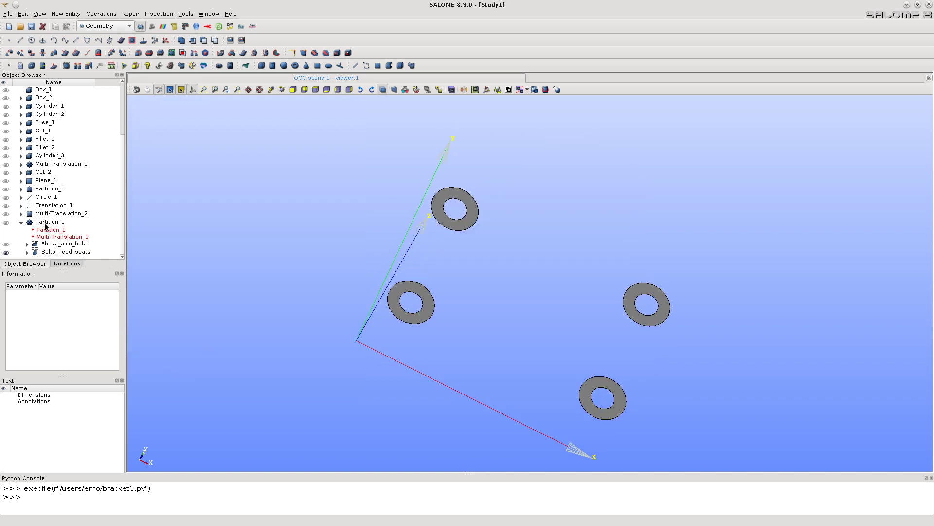
- Display only the whole Partition_2 shape again in the geometry viewer
{"action": "left_click", "coordinate": [46, 223]}
{"action": "right_click", "coordinate": [47, 223]}
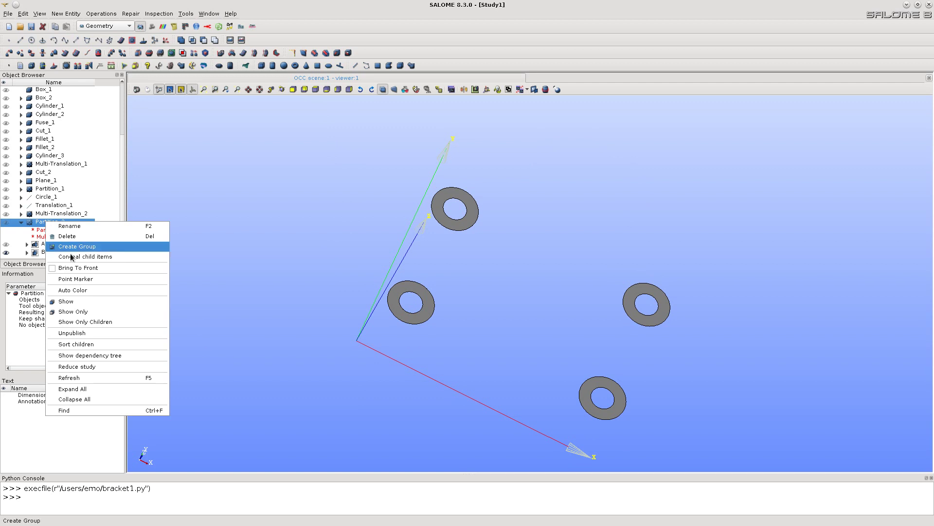
{"action": "left_click", "coordinate": [73, 312]}
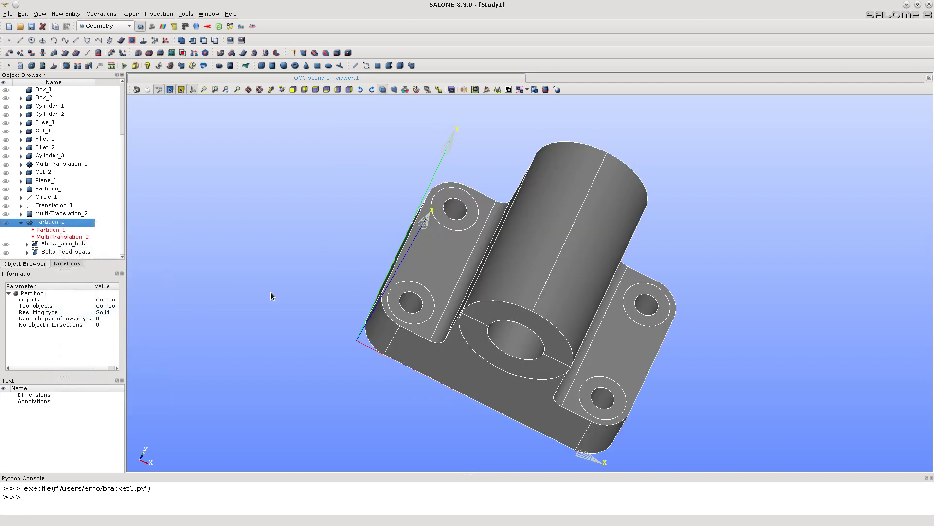
- Switch to the Mesh module and display Partition_2 fitted to the VTK viewer
{"action": "left_click", "coordinate": [152, 28]}
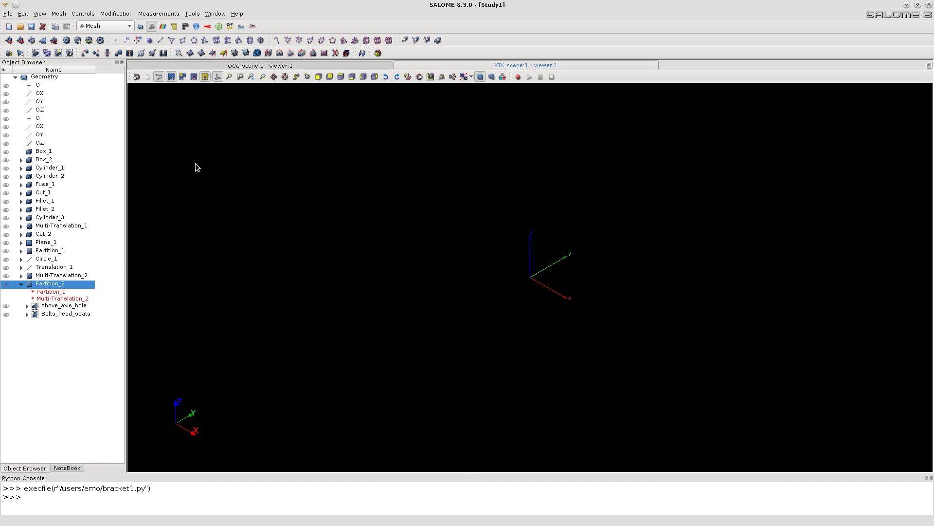
{"action": "right_click", "coordinate": [62, 283]}
{"action": "left_click", "coordinate": [100, 322]}
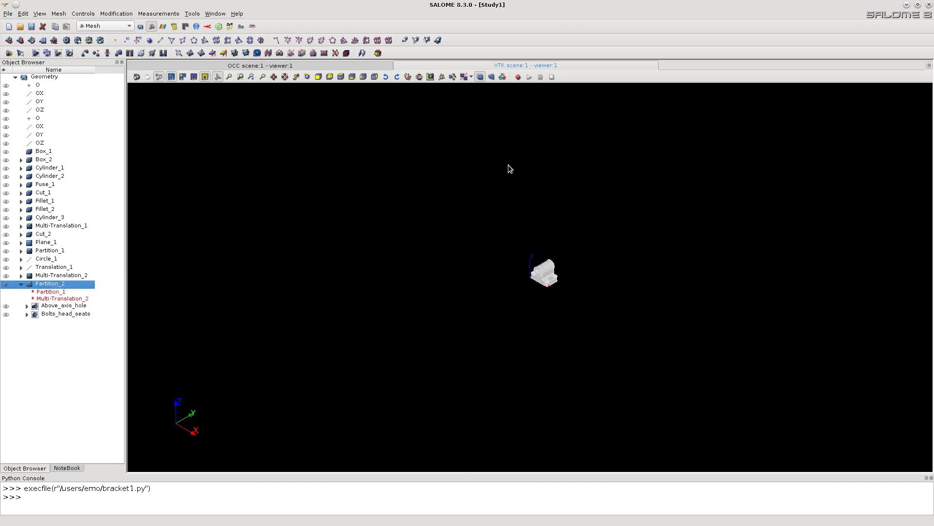
{"action": "left_click", "coordinate": [229, 76]}
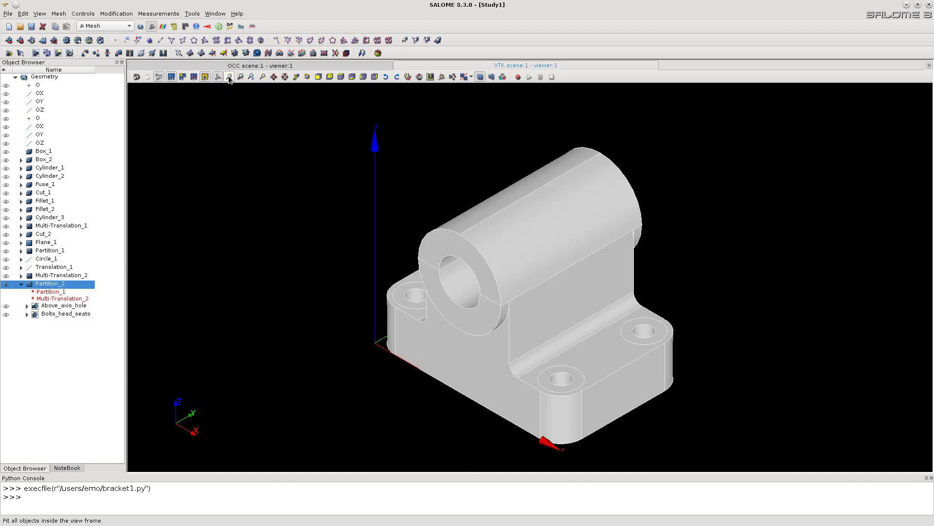
{"action": "left_click", "coordinate": [330, 305]}
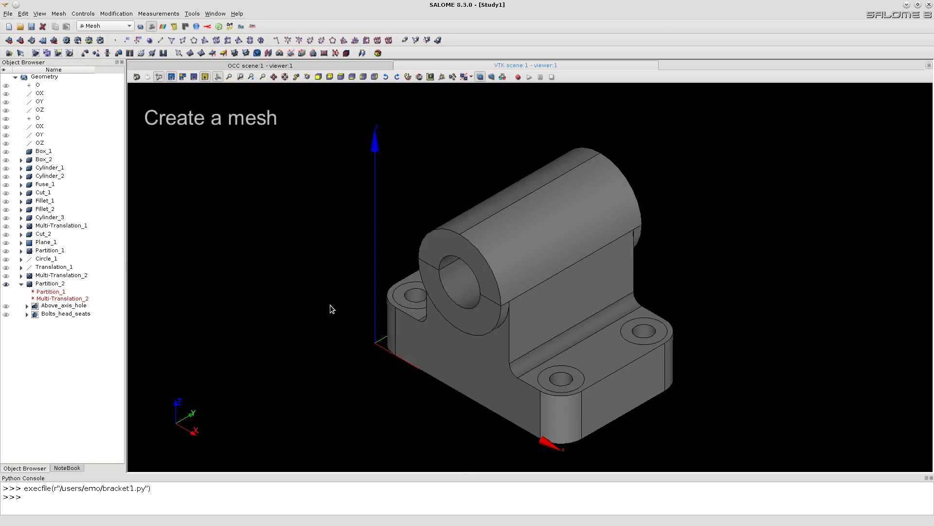
- Start a new mesh and assign Partition_2 as its geometry
{"action": "left_click", "coordinate": [58, 14]}
{"action": "left_click", "coordinate": [75, 24]}
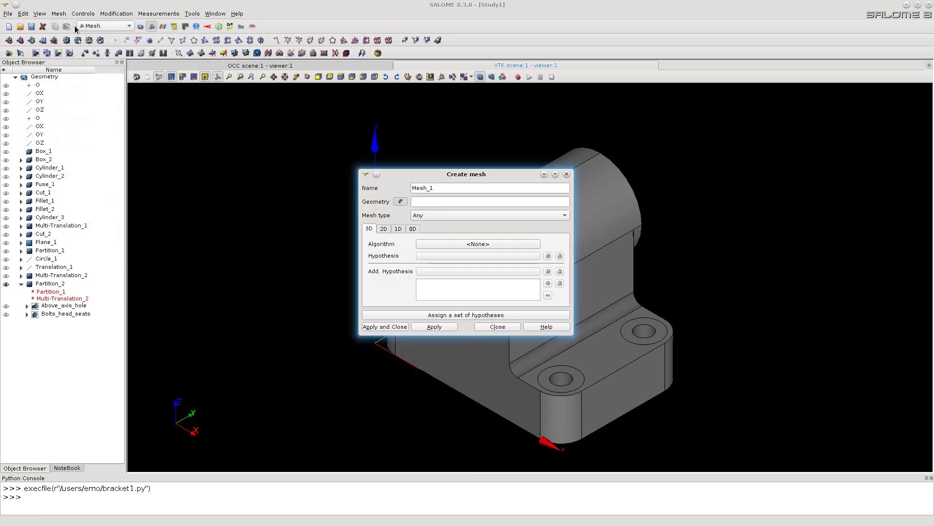
{"action": "left_click_drag", "start_coordinate": [441, 176], "coordinate": [235, 129]}
{"action": "left_click", "coordinate": [200, 152]}
{"action": "left_click", "coordinate": [49, 284]}
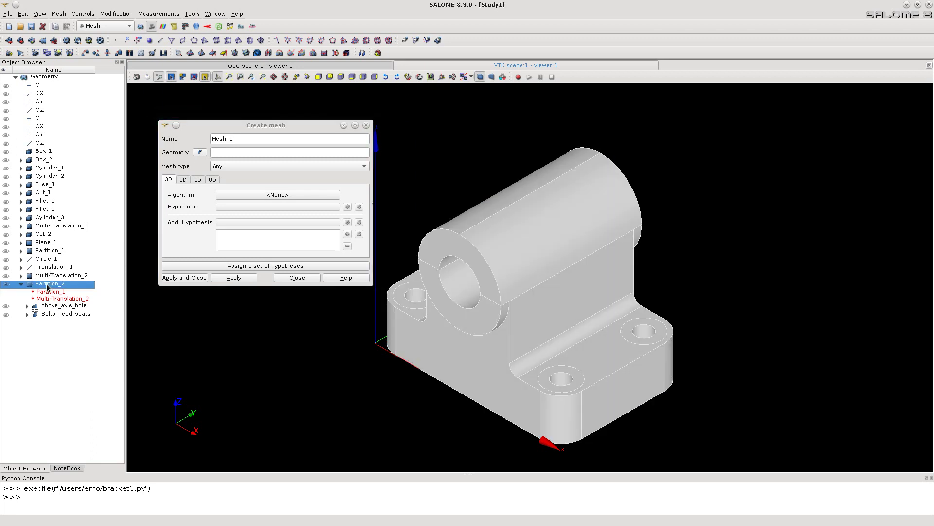
{"action": "left_click", "coordinate": [200, 153]}
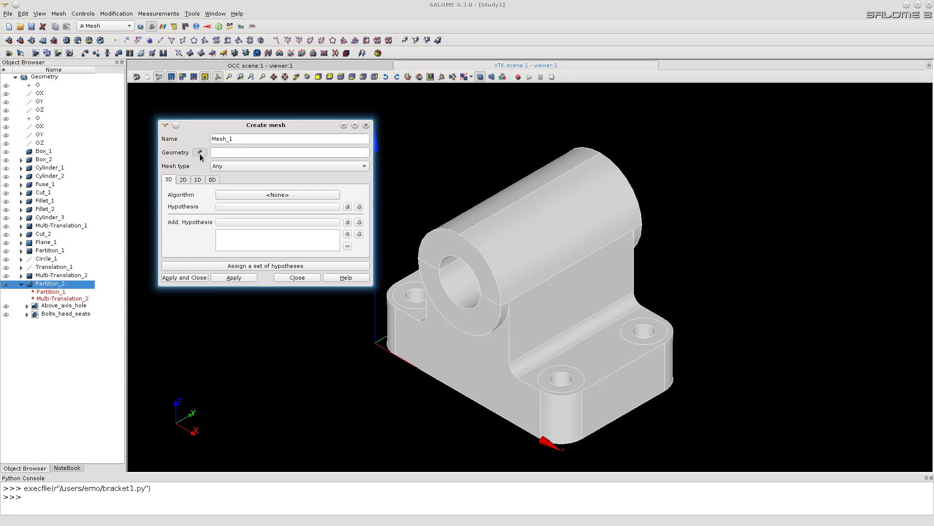
{"action": "left_click", "coordinate": [200, 153]}
- Assign the NETGEN 1D-2D-3D algorithm with the default hypothesis to the mesh and create it
{"action": "left_click", "coordinate": [245, 195]}
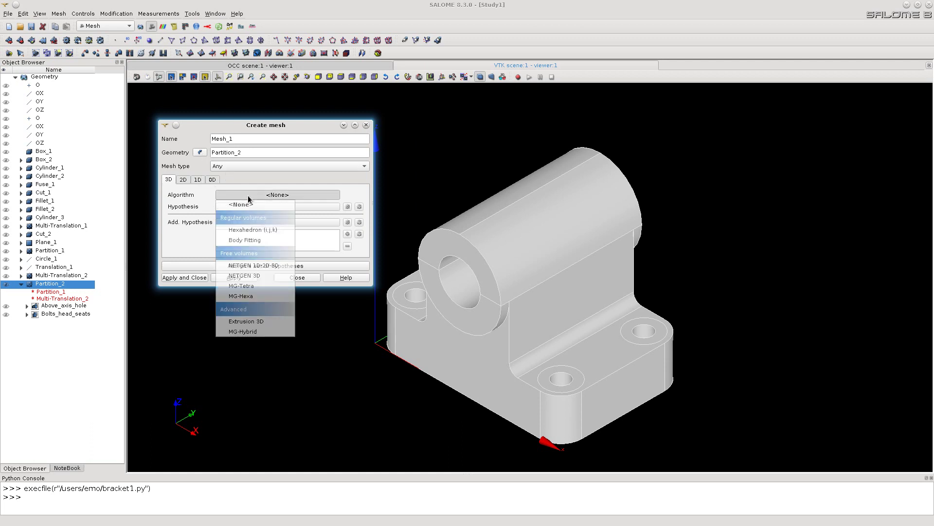
{"action": "left_click", "coordinate": [263, 265]}
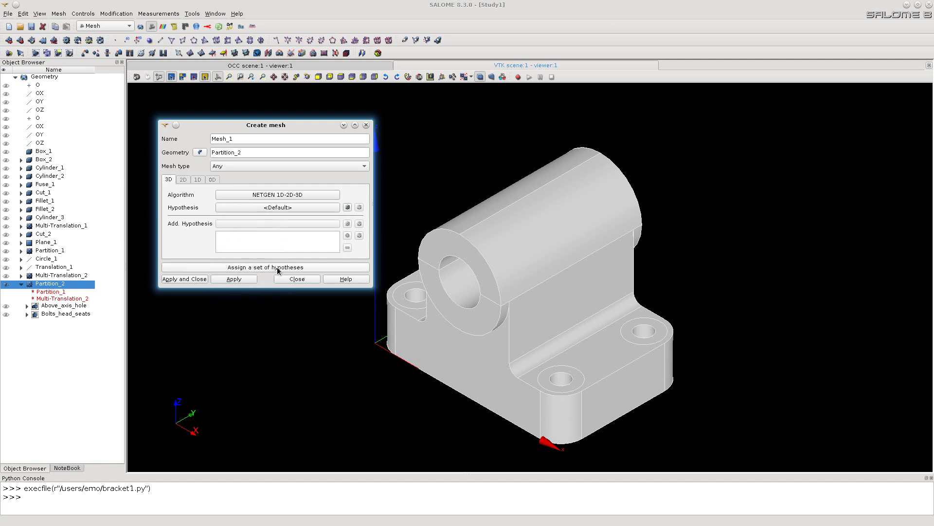
{"action": "left_click", "coordinate": [188, 280]}
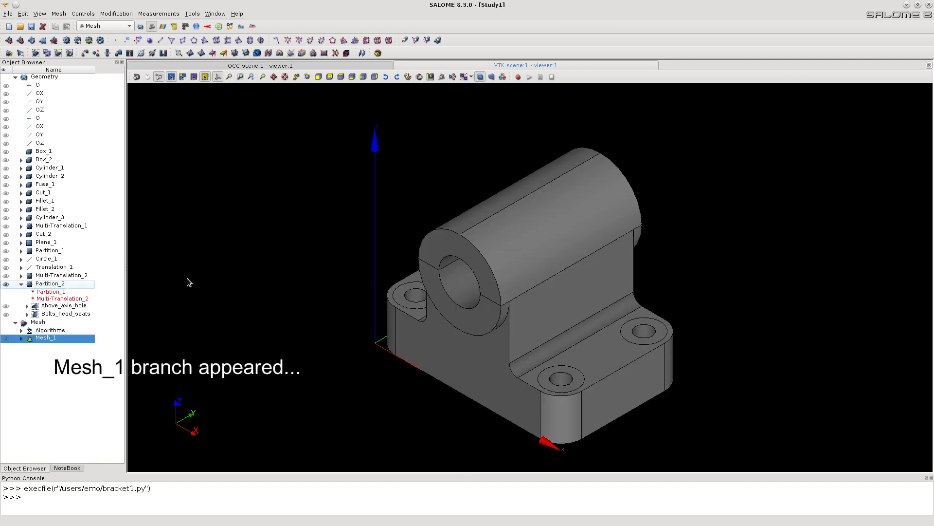
- Compute Mesh_1 and dismiss the computation report
{"action": "right_click", "coordinate": [42, 338]}
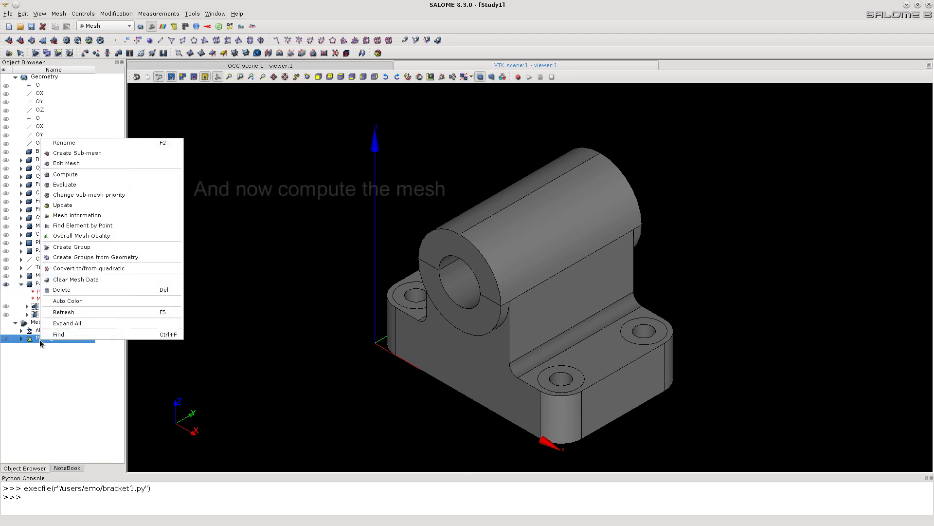
{"action": "left_click", "coordinate": [67, 176]}
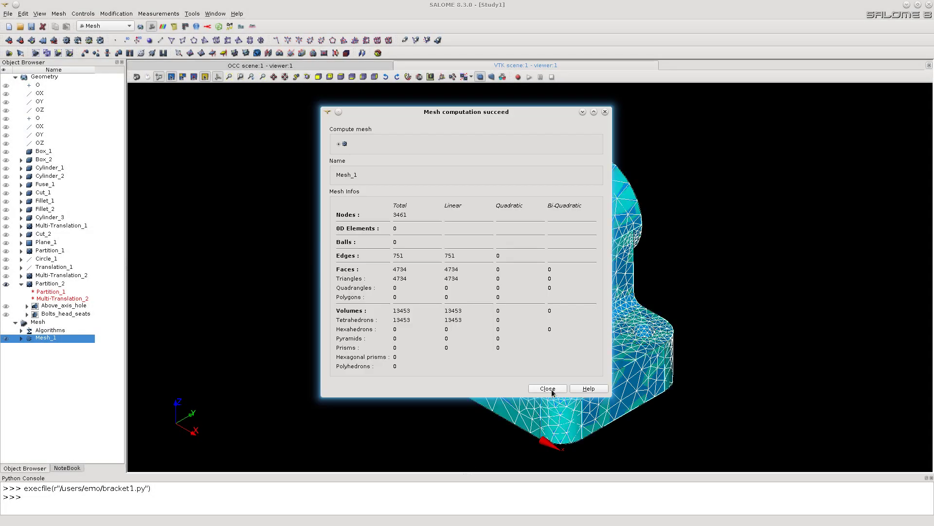
{"action": "left_click", "coordinate": [548, 389]}
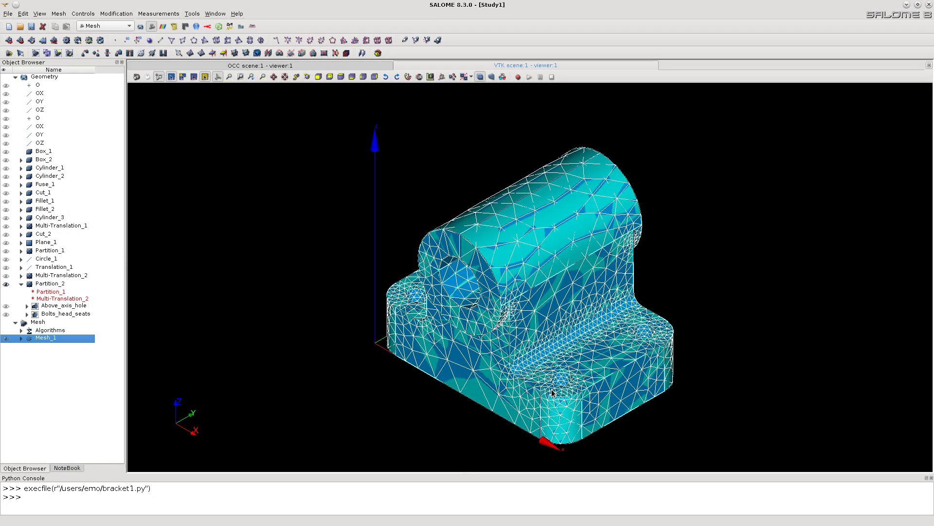
- Display only Mesh_1 in the VTK viewer and check how it looks both deselected and selected
{"action": "right_click", "coordinate": [40, 337]}
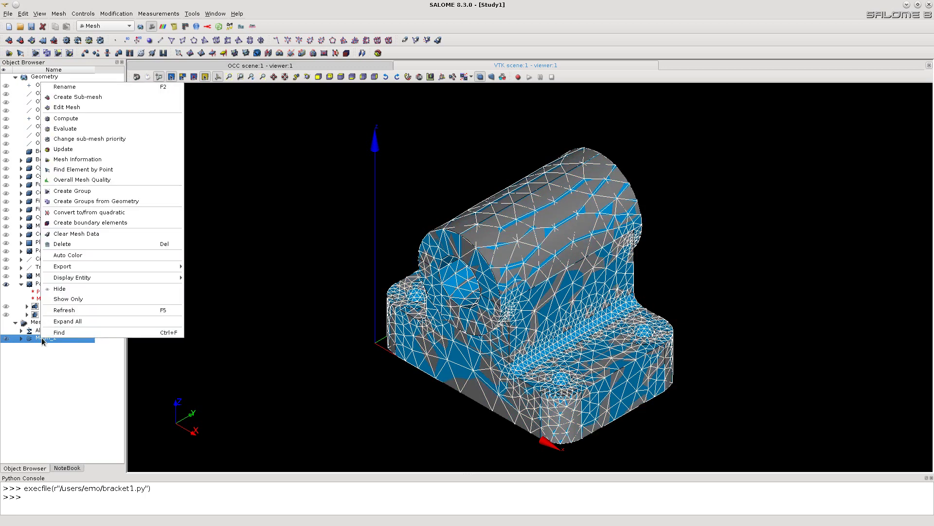
{"action": "left_click", "coordinate": [61, 299]}
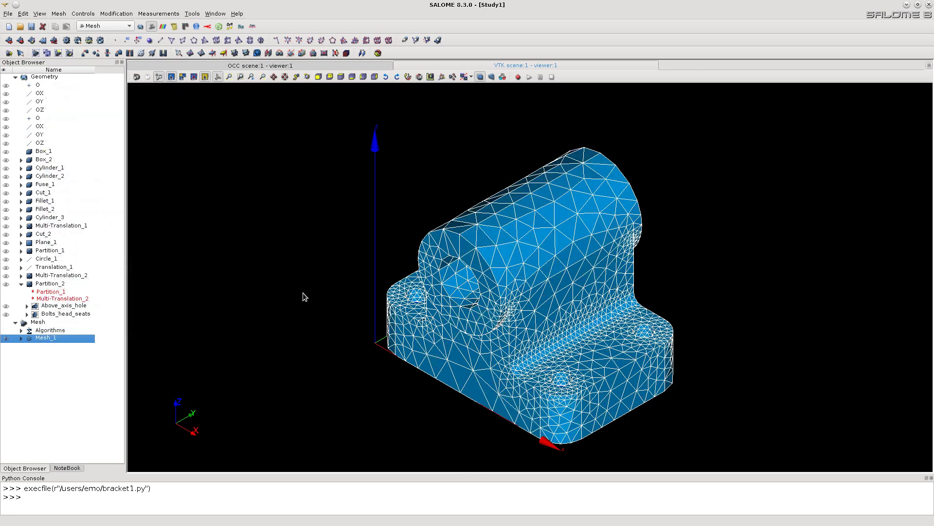
{"action": "left_click", "coordinate": [313, 318]}
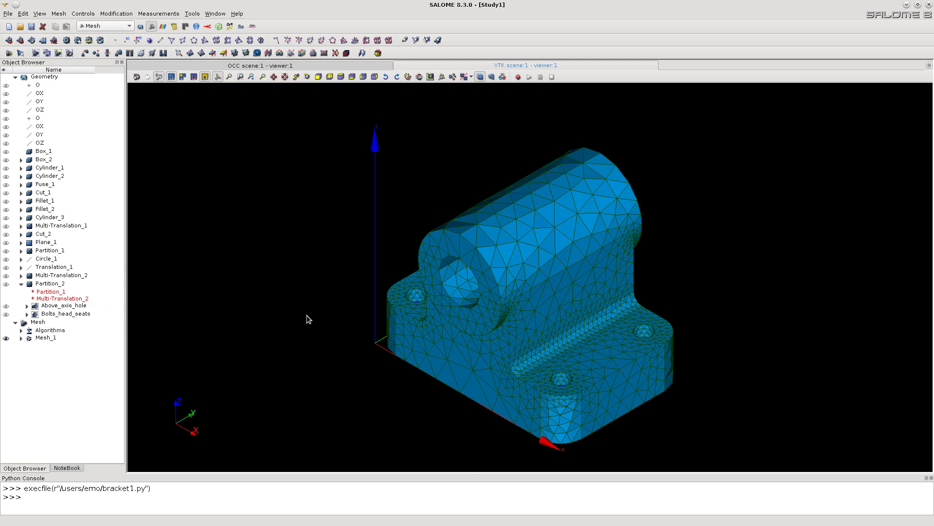
{"action": "left_click", "coordinate": [555, 308]}
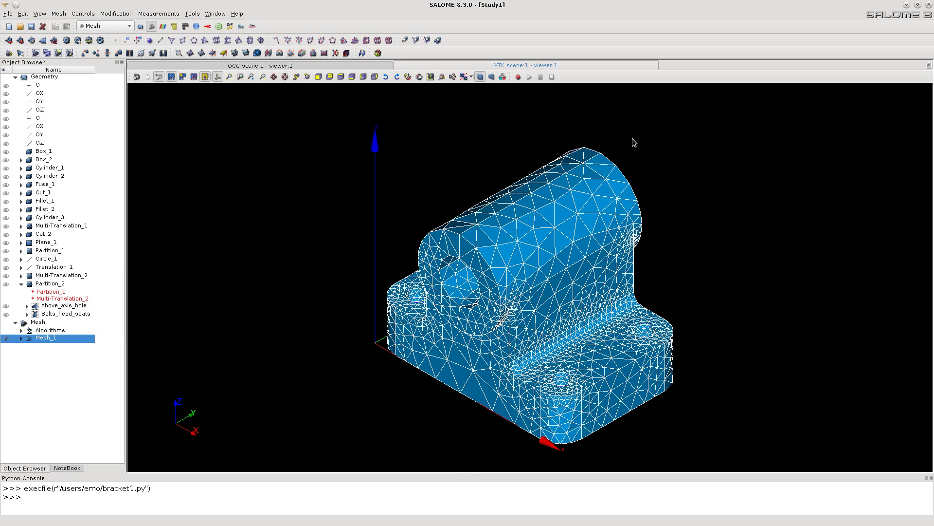
- Create a sub-mesh of Mesh_1 on the Above_axis_hole geometry group, without assigning an algorithm
{"action": "right_click", "coordinate": [46, 341]}
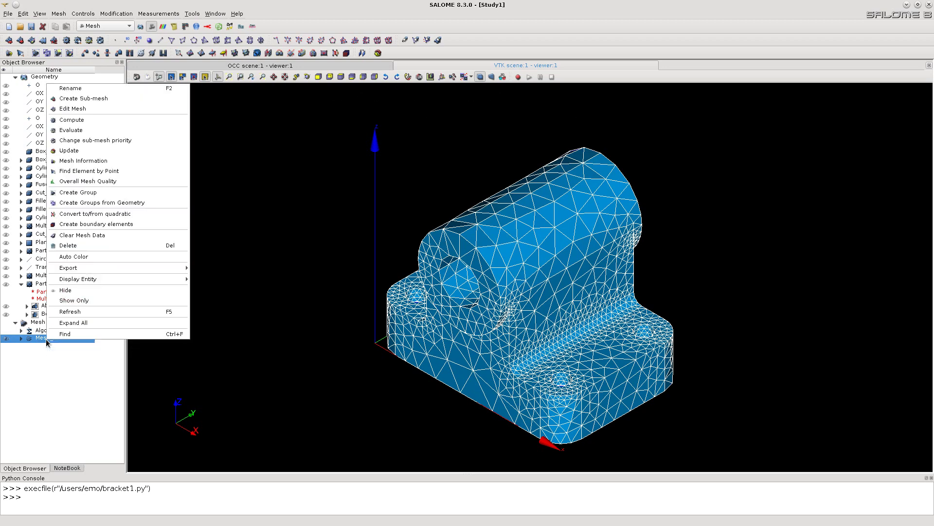
{"action": "left_click", "coordinate": [101, 99]}
{"action": "left_click_drag", "start_coordinate": [412, 173], "coordinate": [220, 130]}
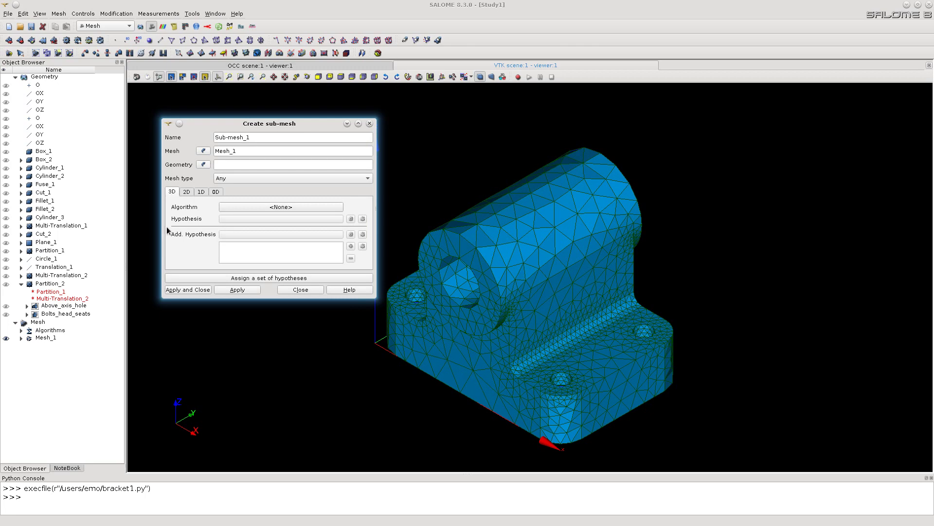
{"action": "left_click", "coordinate": [56, 306]}
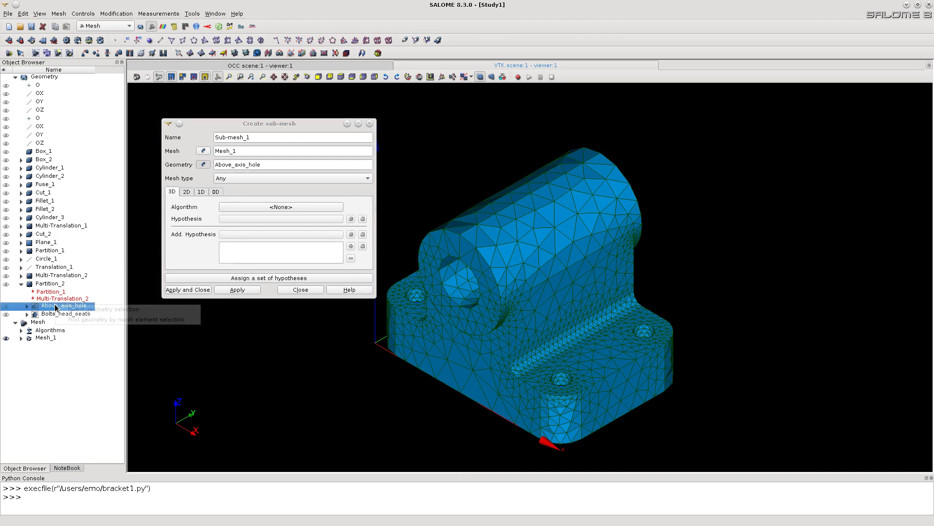
{"action": "left_click", "coordinate": [188, 290]}
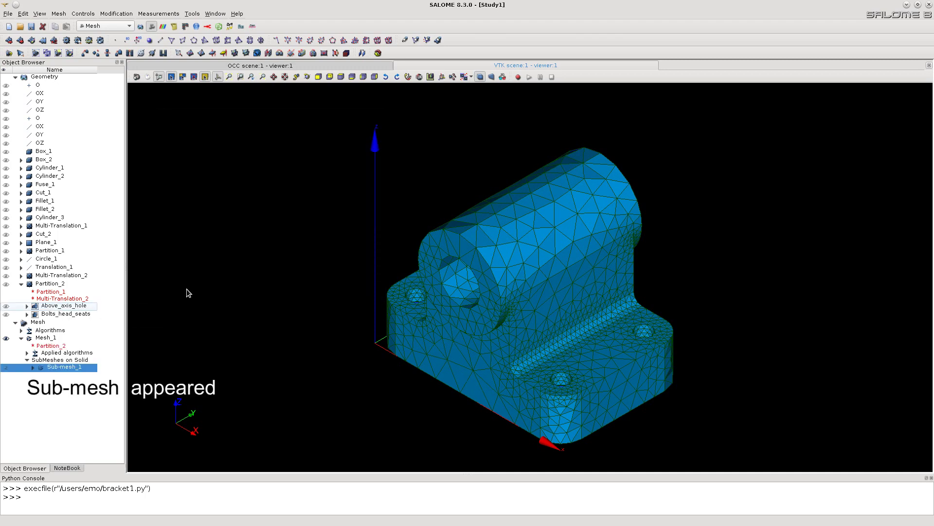
- Compute the sub-mesh on Above_axis_hole and display only that sub-mesh in the viewer
{"action": "left_click", "coordinate": [33, 367]}
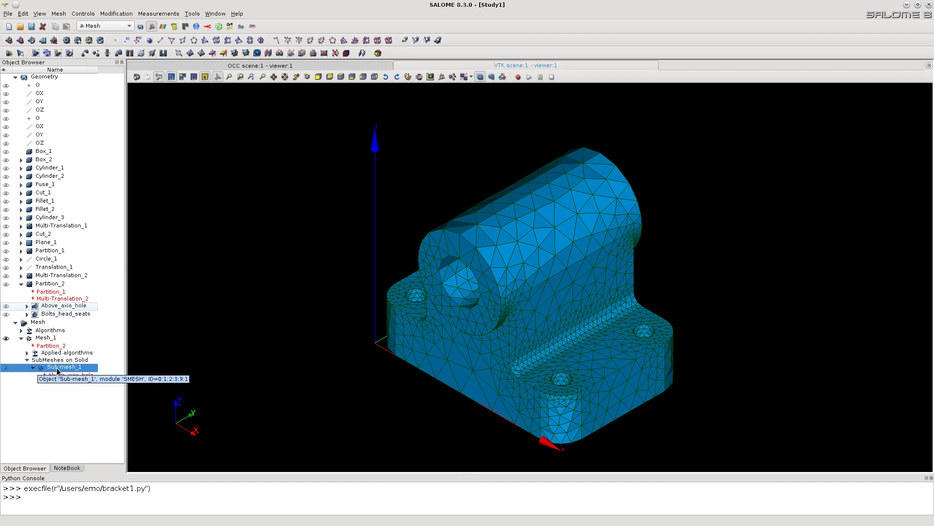
{"action": "right_click", "coordinate": [57, 371]}
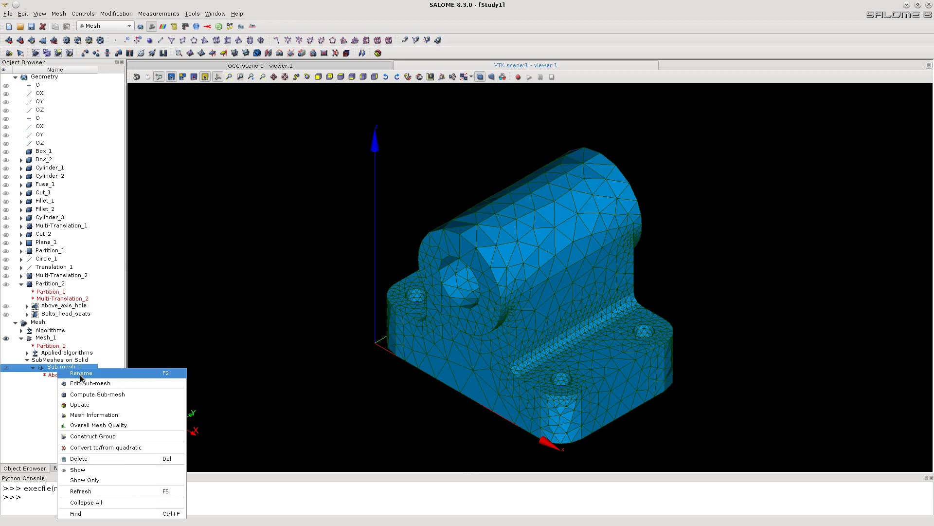
{"action": "left_click", "coordinate": [97, 395]}
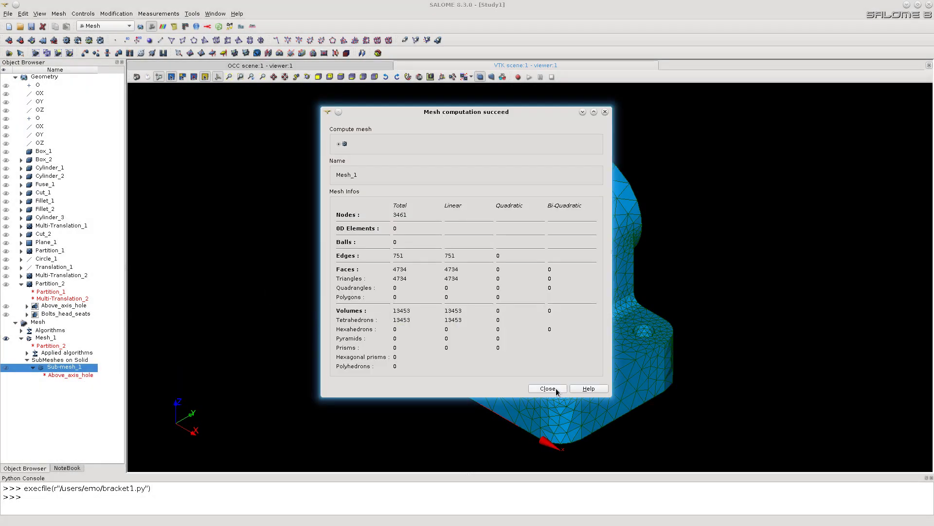
{"action": "left_click", "coordinate": [556, 387]}
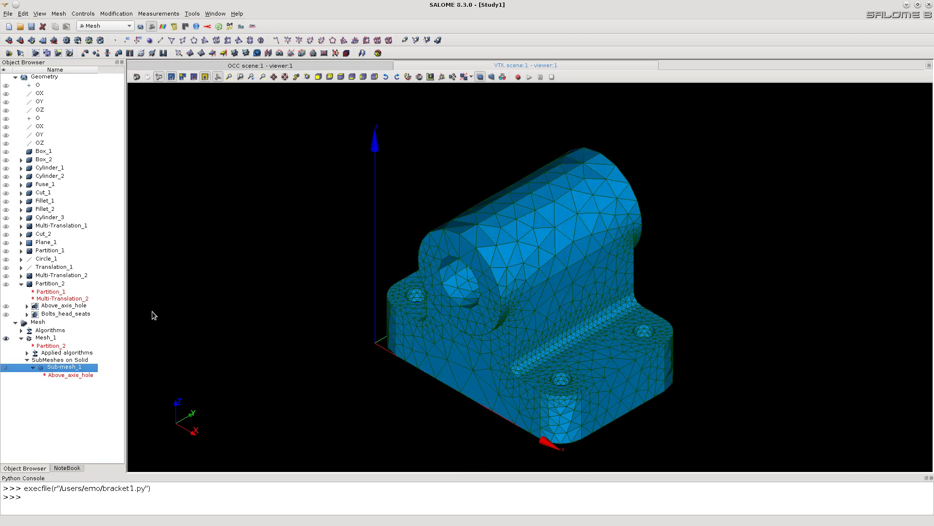
{"action": "right_click", "coordinate": [56, 371]}
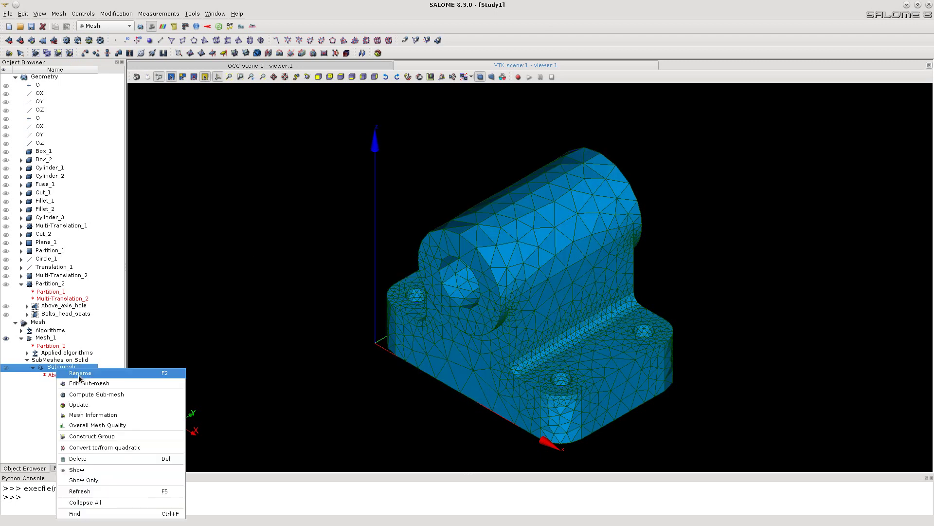
{"action": "left_click", "coordinate": [84, 479]}
- Edit the sub-mesh on Above_axis_hole to use the NETGEN 1D-2D-3D algorithm
{"action": "right_click", "coordinate": [67, 371]}
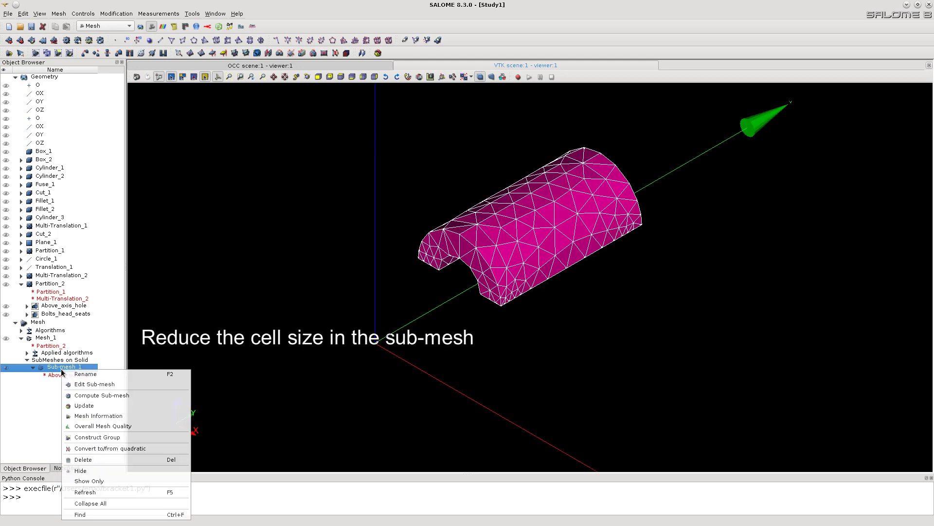
{"action": "left_click", "coordinate": [94, 384]}
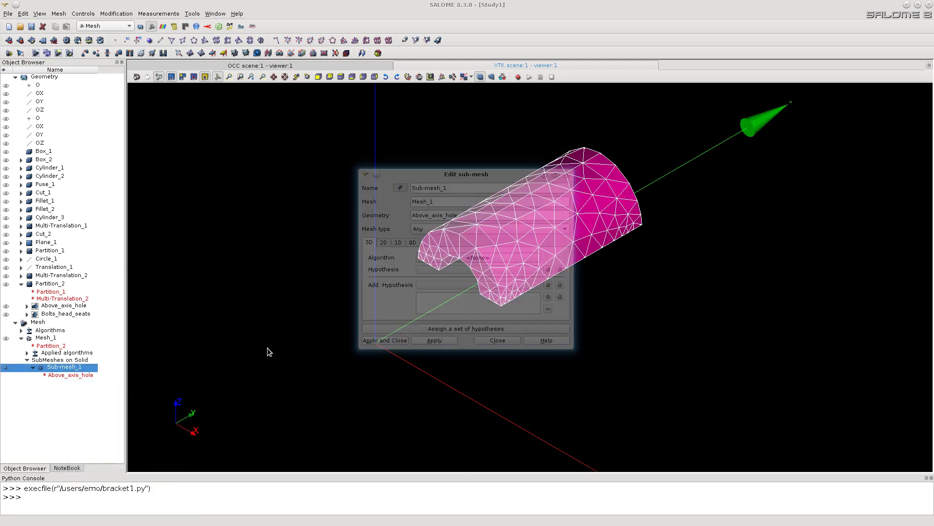
{"action": "left_click_drag", "start_coordinate": [441, 182], "coordinate": [252, 147]}
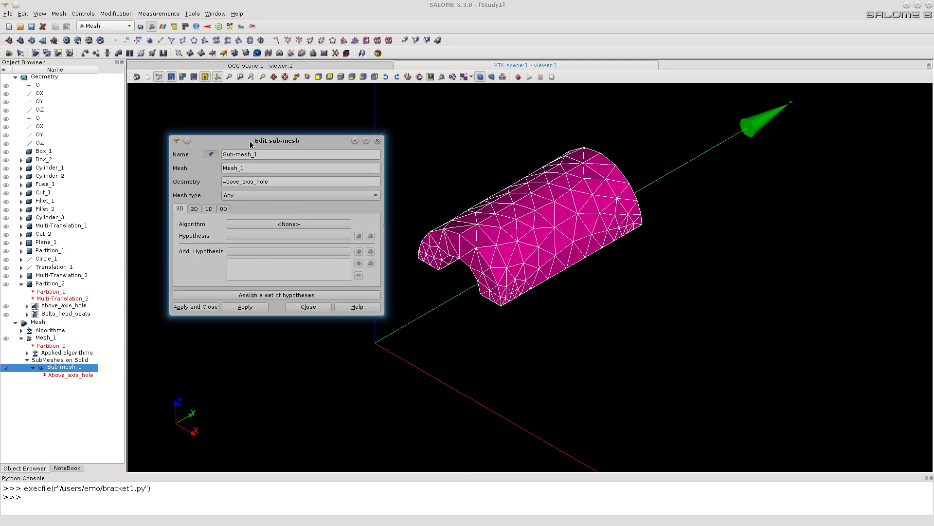
{"action": "left_click", "coordinate": [291, 224]}
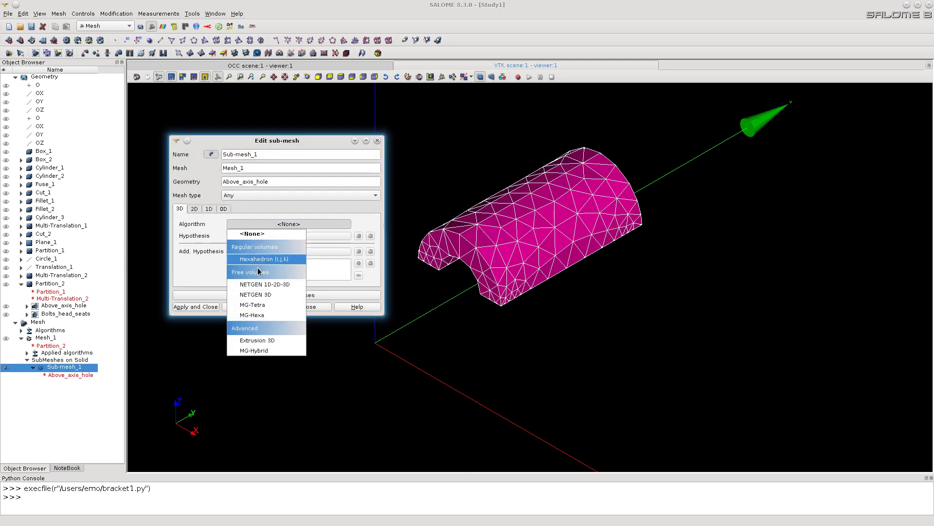
{"action": "left_click", "coordinate": [260, 285]}
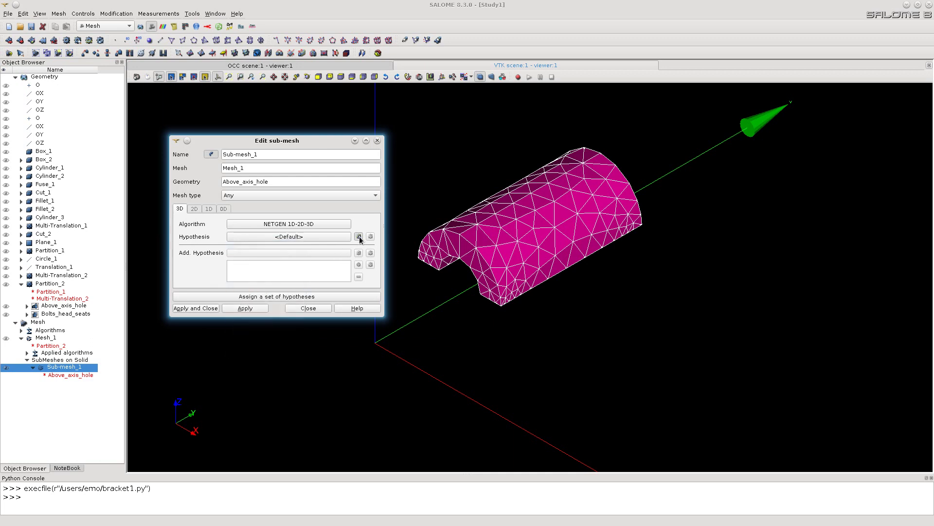
- Add a NETGEN 3D Parameters hypothesis with max. size 1 and min. size 0.5, and apply the sub-mesh changes
{"action": "left_click", "coordinate": [359, 236]}
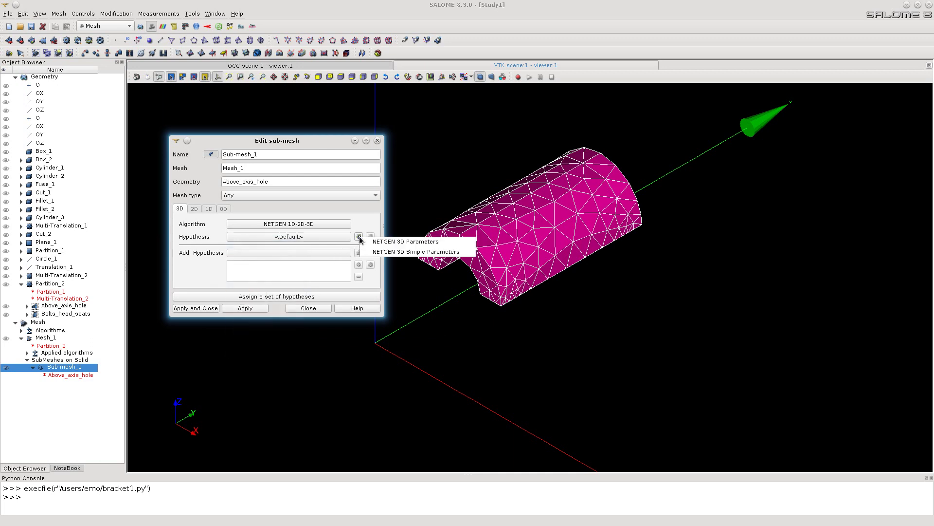
{"action": "left_click", "coordinate": [393, 241]}
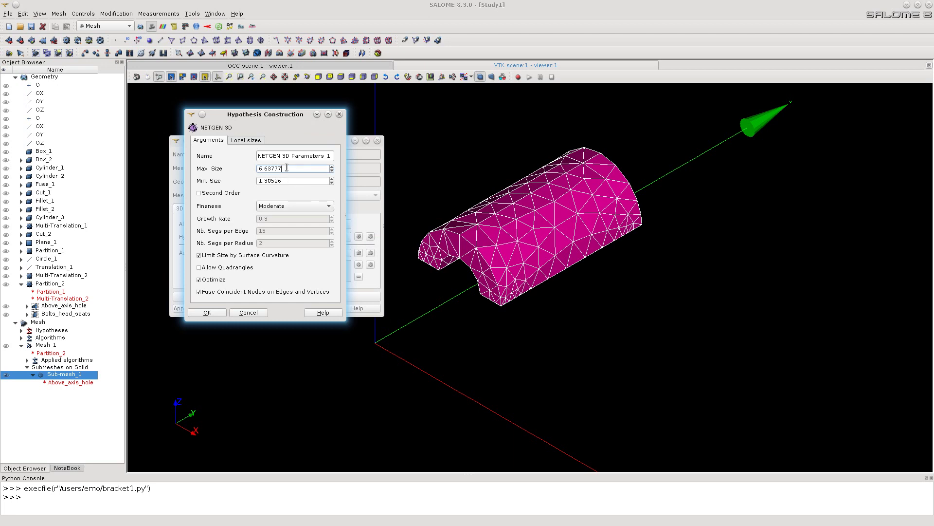
{"action": "left_click_drag", "start_coordinate": [287, 167], "coordinate": [257, 182]}
{"action": "type", "text": "1"}
{"action": "type", "text": "0.5"}
{"action": "left_click", "coordinate": [209, 313]}
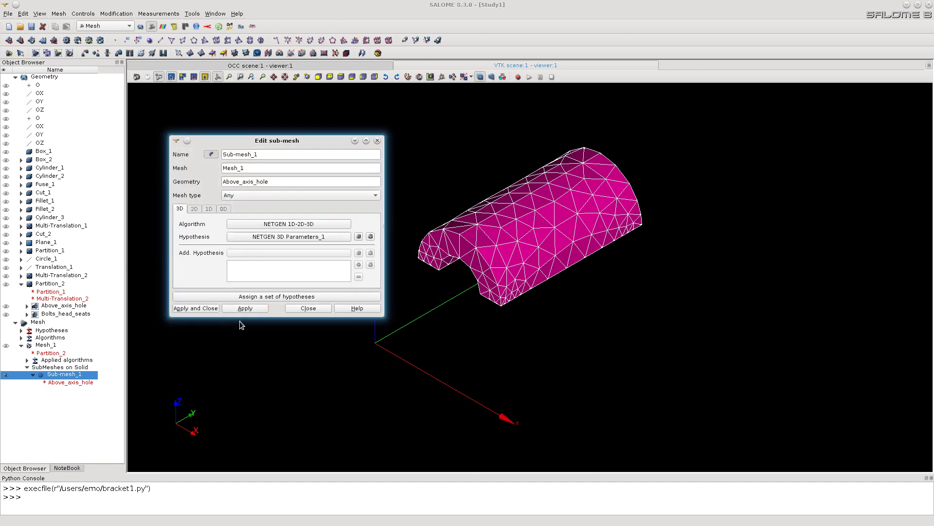
{"action": "left_click", "coordinate": [196, 309]}
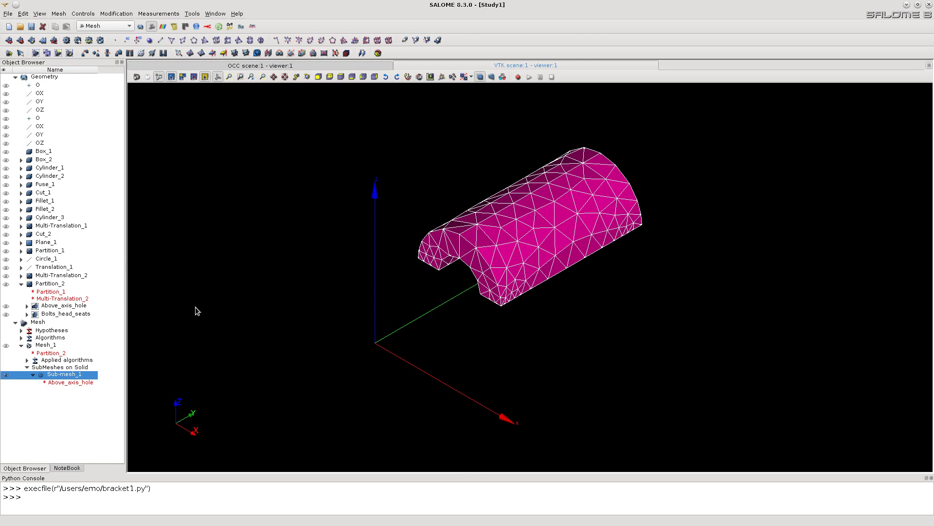
- Recompute the sub-mesh on Above_axis_hole with the new cell size and dismiss the computation report
{"action": "right_click", "coordinate": [66, 378]}
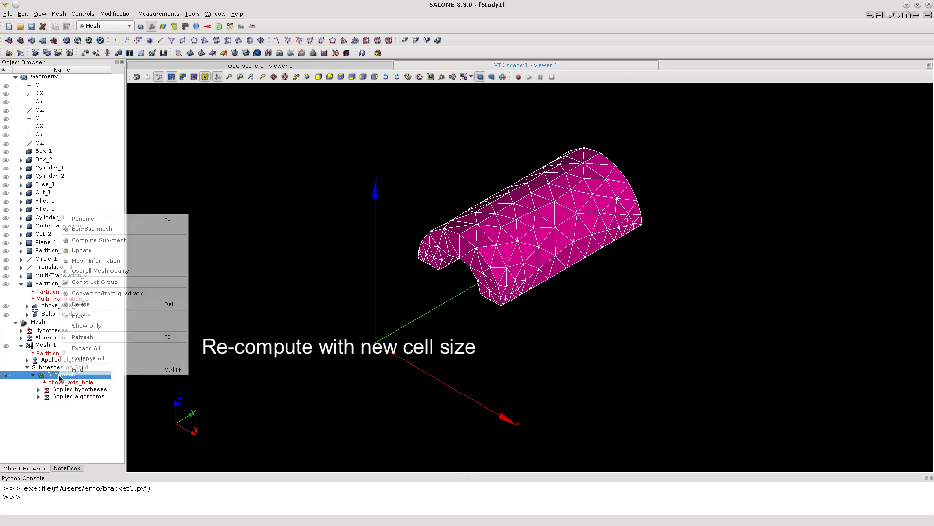
{"action": "left_click", "coordinate": [89, 241]}
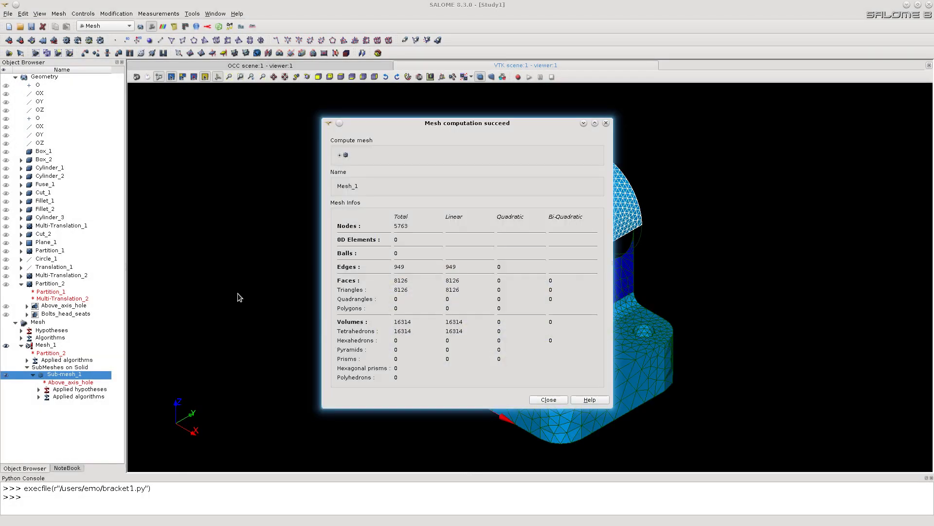
{"action": "left_click", "coordinate": [548, 400]}
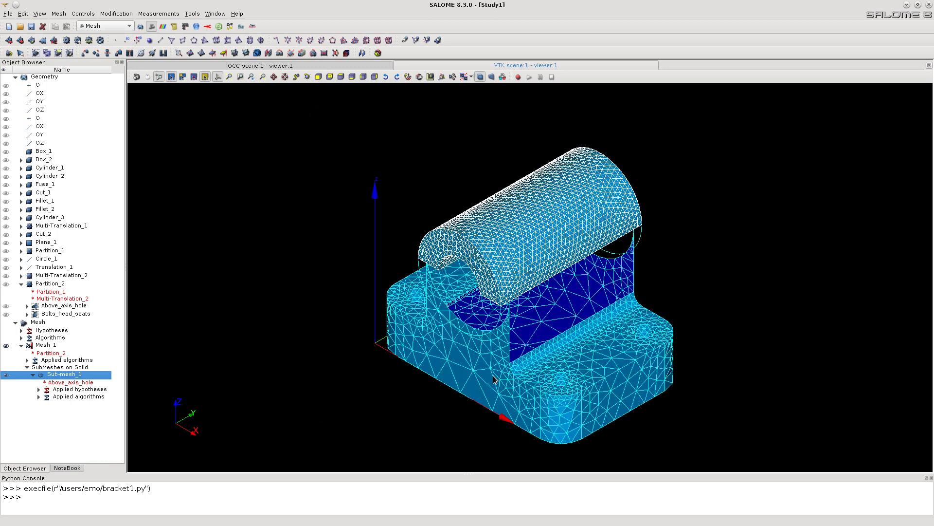
- Recompute the whole Mesh_1 so it takes in the refined sub-mesh, and dismiss the computation report
{"action": "left_click", "coordinate": [46, 346]}
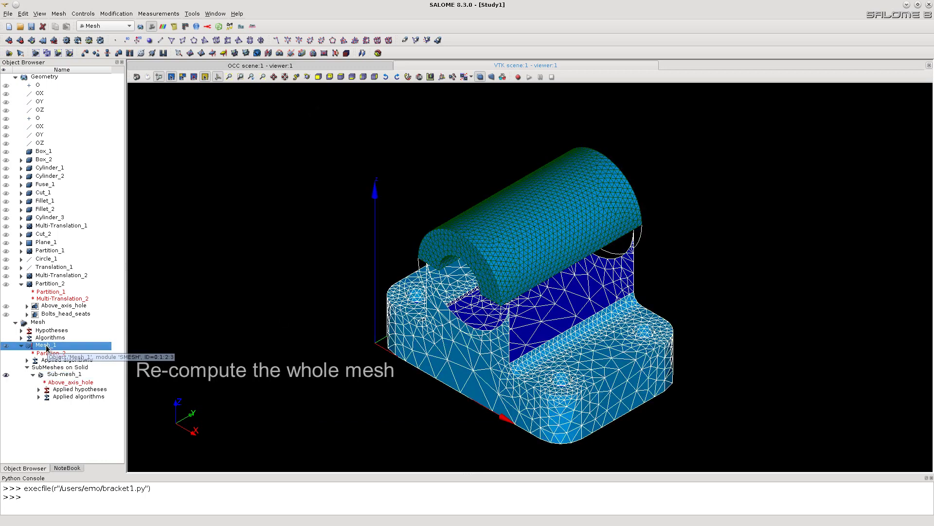
{"action": "right_click", "coordinate": [46, 347]}
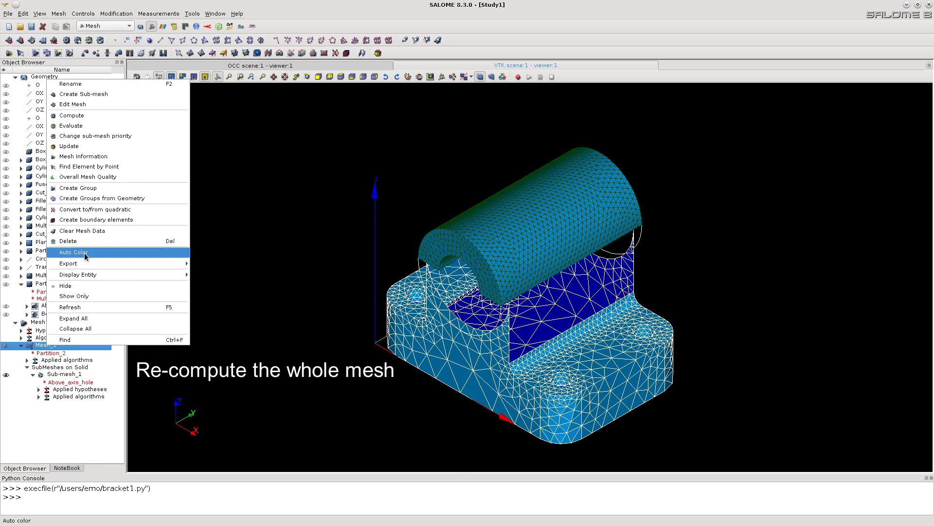
{"action": "left_click", "coordinate": [72, 116]}
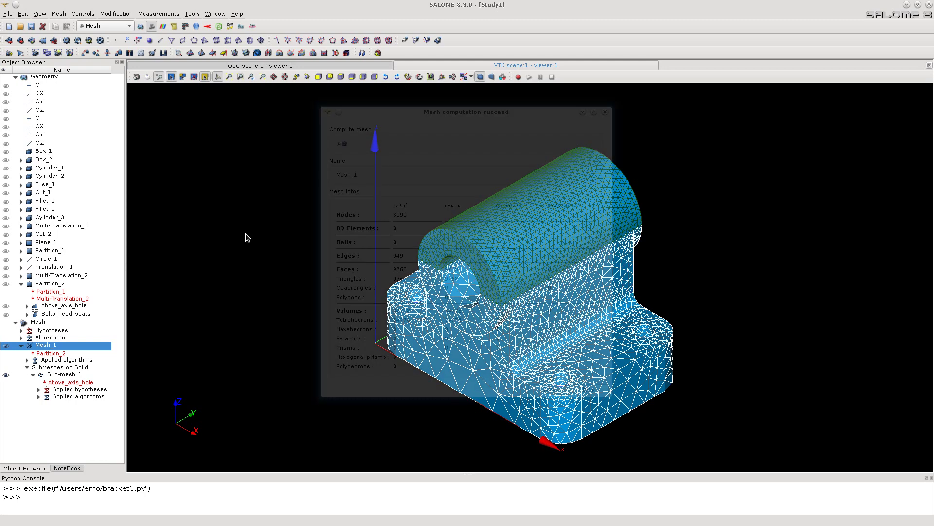
{"action": "left_click", "coordinate": [538, 388]}
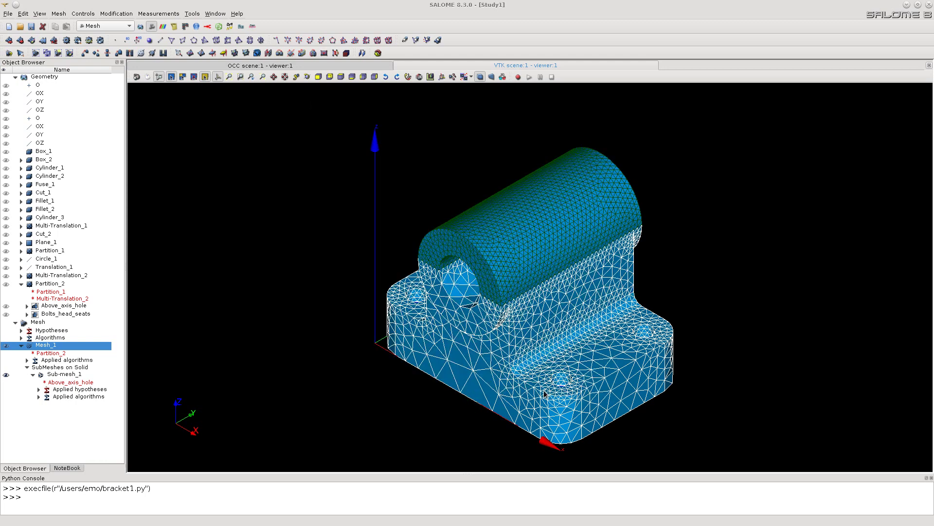
- Show only Mesh_1 in the 3D view, hiding the separately displayed sub-mesh
{"action": "left_click", "coordinate": [290, 224]}
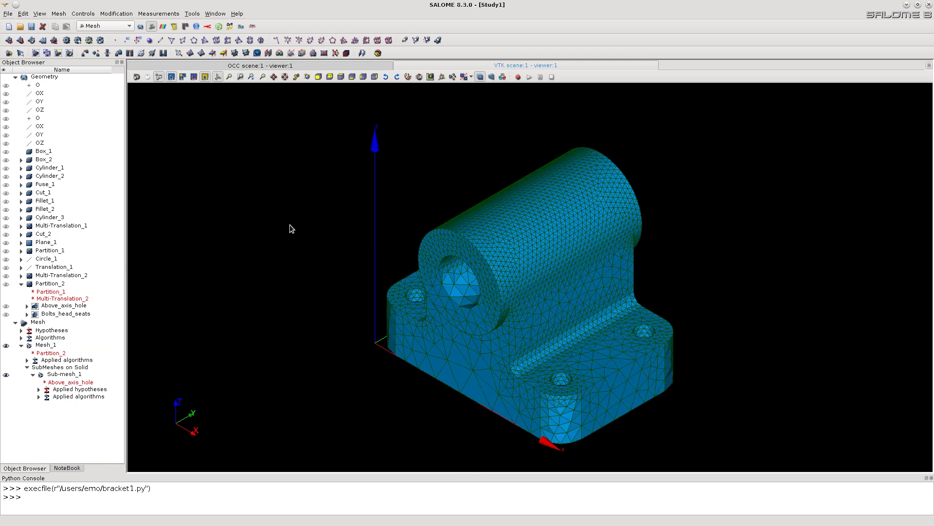
{"action": "left_click", "coordinate": [569, 314]}
{"action": "right_click", "coordinate": [569, 314]}
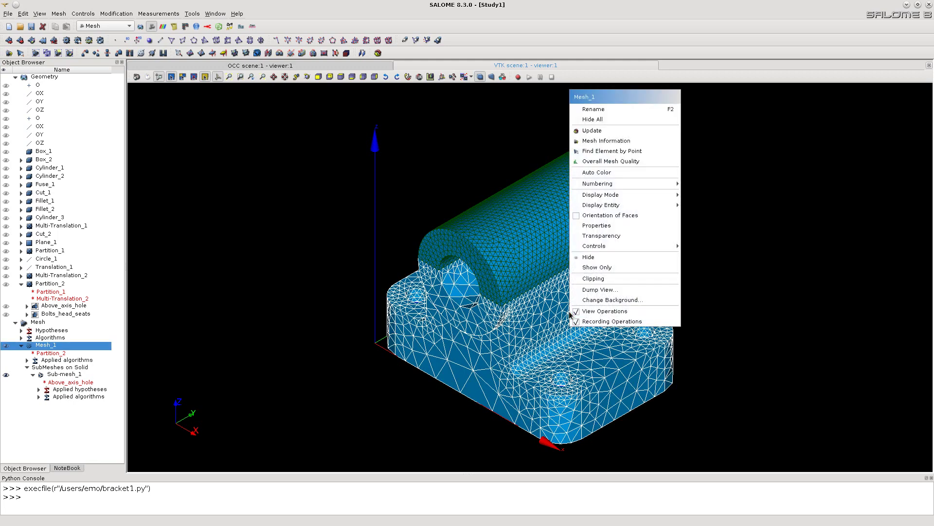
{"action": "left_click", "coordinate": [599, 267]}
{"action": "left_click", "coordinate": [712, 259]}
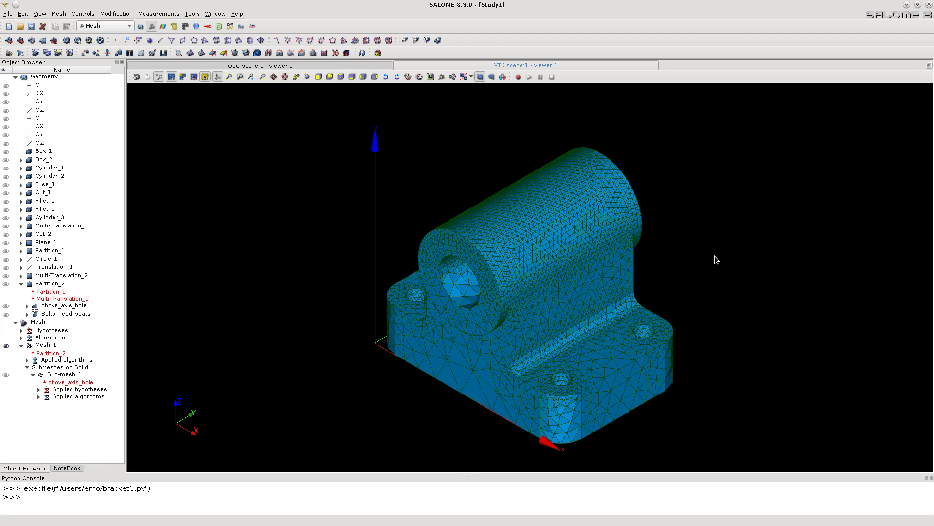
- Check the quality of Mesh_1 by colouring its elements with the Volume control
{"action": "left_click", "coordinate": [477, 223]}
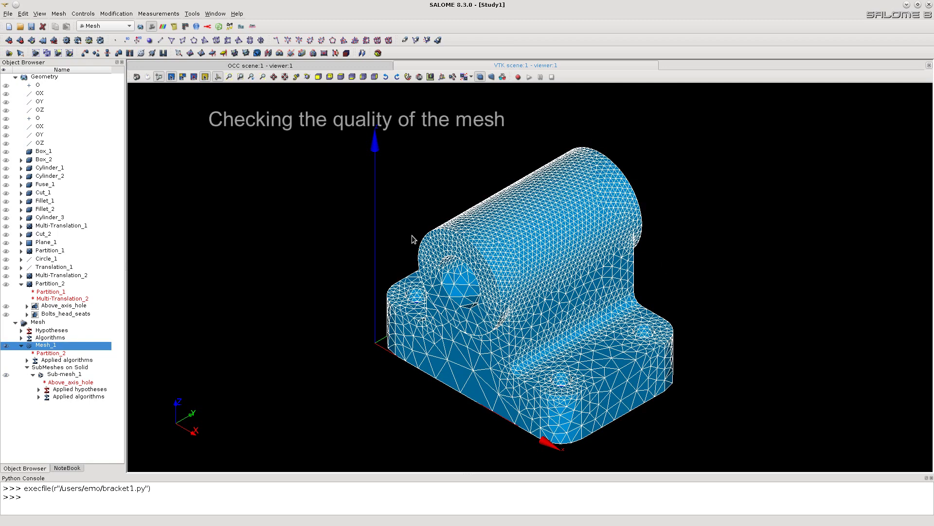
{"action": "right_click", "coordinate": [474, 248]}
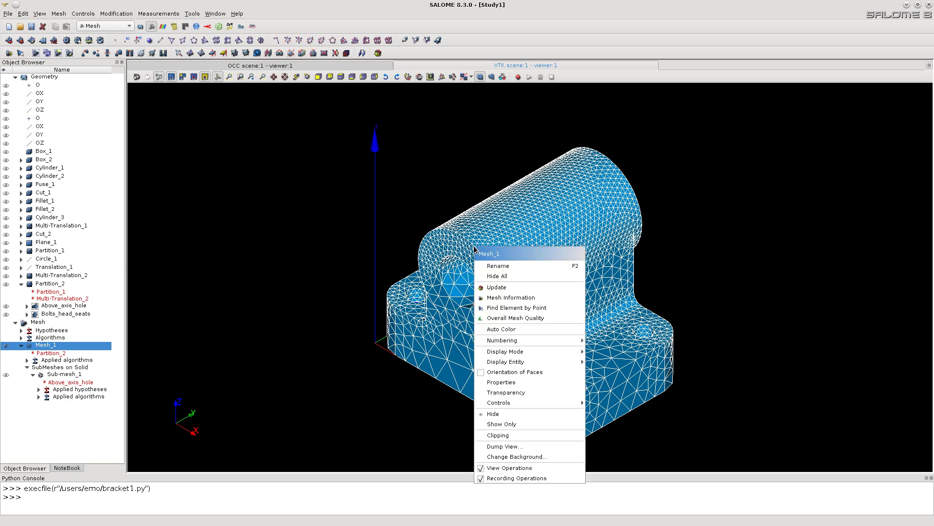
{"action": "mouse_move", "coordinate": [529, 401]}
{"action": "mouse_move", "coordinate": [652, 405]}
{"action": "mouse_move", "coordinate": [629, 433]}
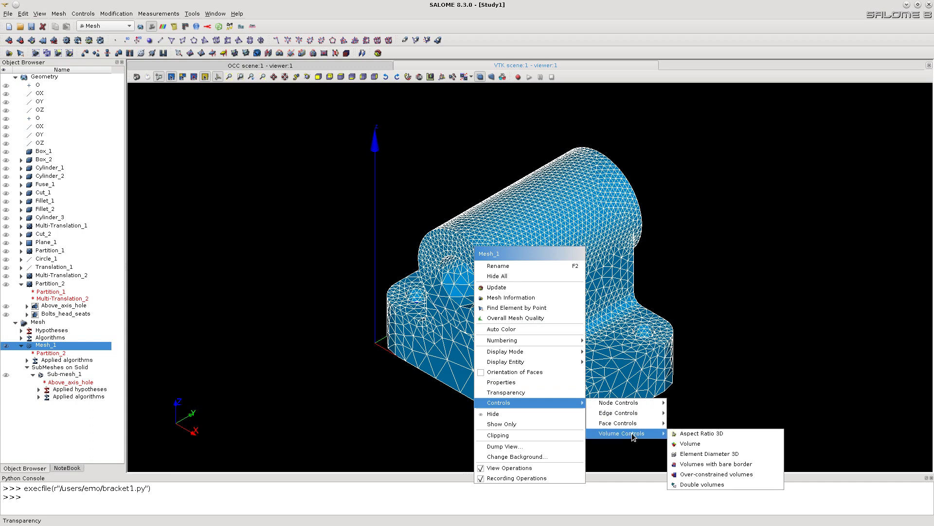
{"action": "left_click", "coordinate": [689, 443]}
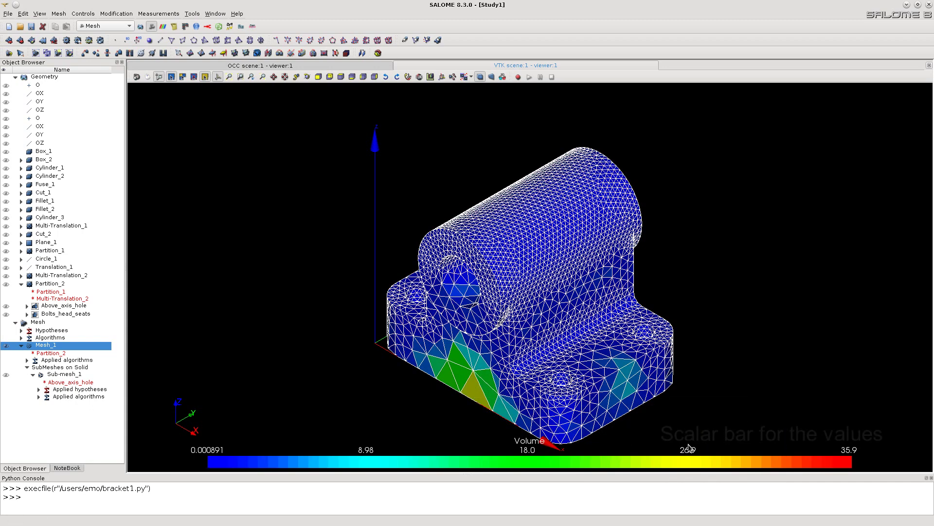
{"action": "left_click", "coordinate": [714, 312]}
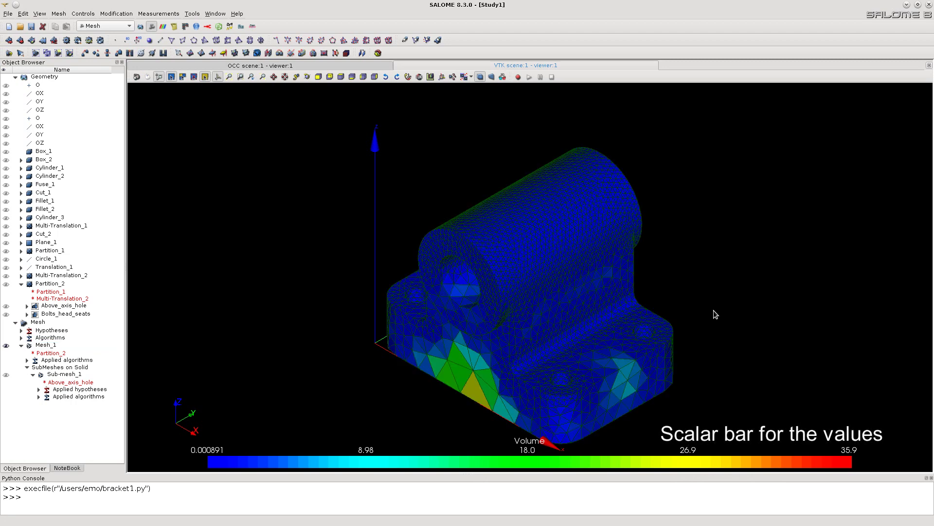
- Switch the quality colouring of Mesh_1 to the Element Diameter 3D volume control
{"action": "left_click", "coordinate": [486, 269]}
{"action": "right_click", "coordinate": [487, 269]}
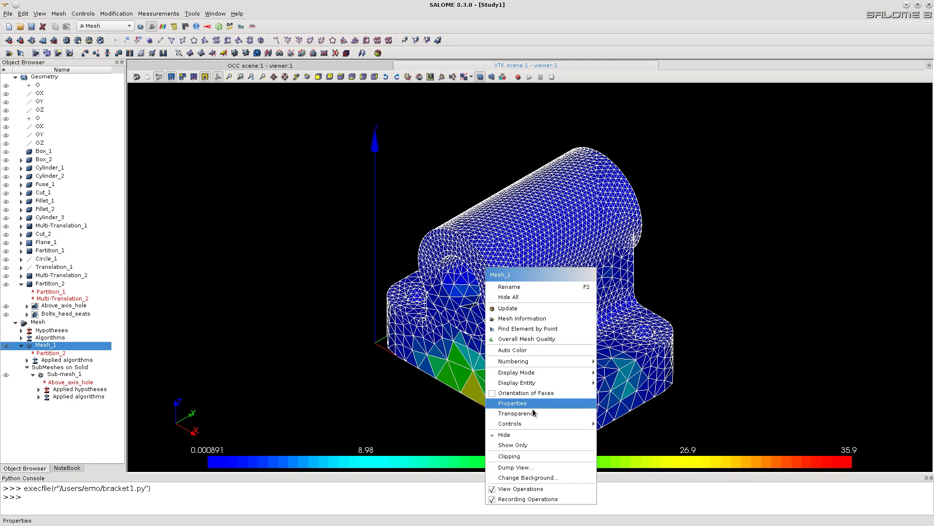
{"action": "mouse_move", "coordinate": [530, 422]}
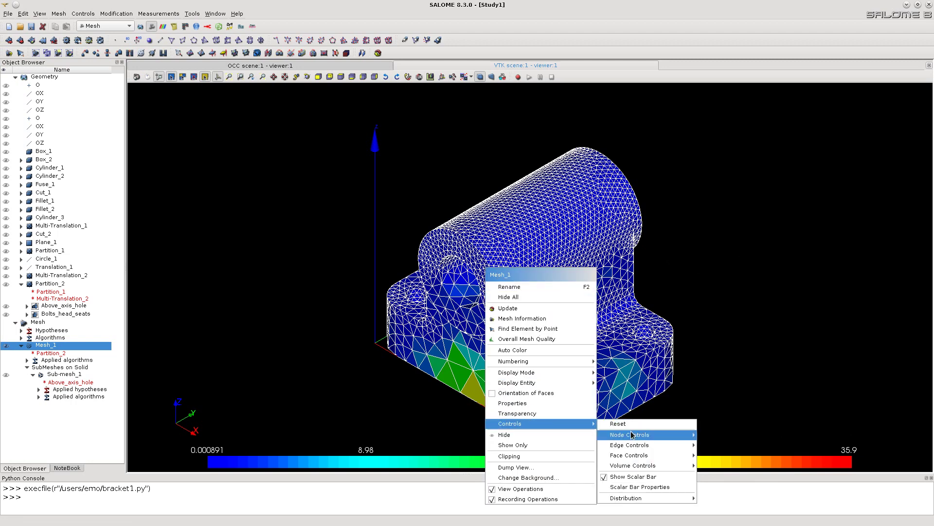
{"action": "mouse_move", "coordinate": [630, 458]}
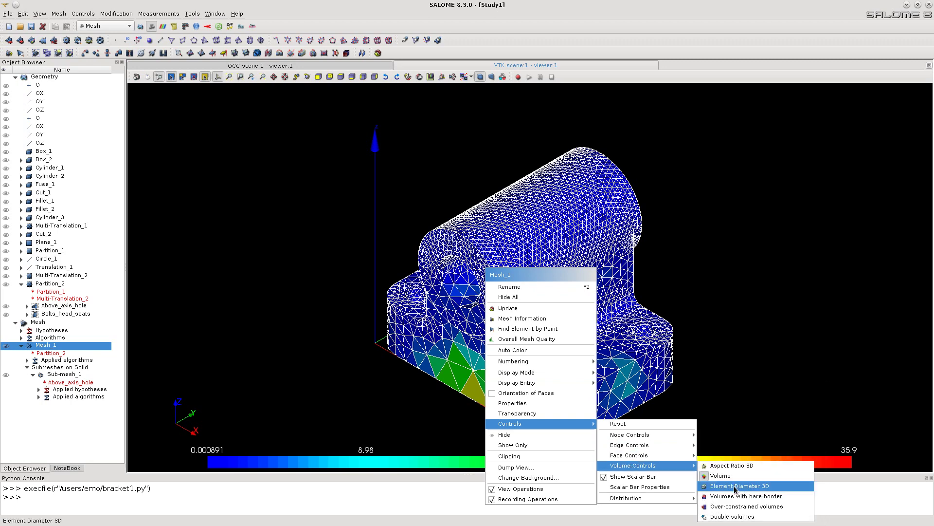
{"action": "left_click", "coordinate": [734, 486]}
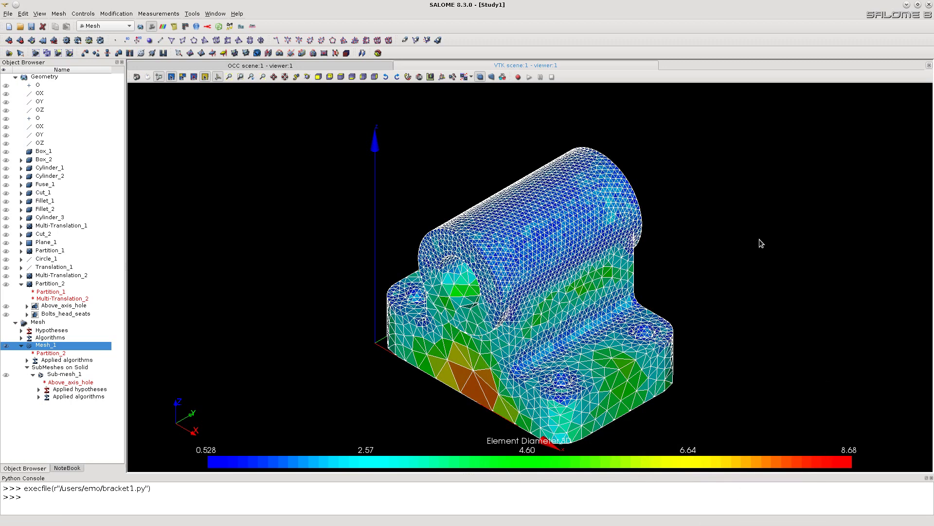
{"action": "left_click", "coordinate": [743, 216]}
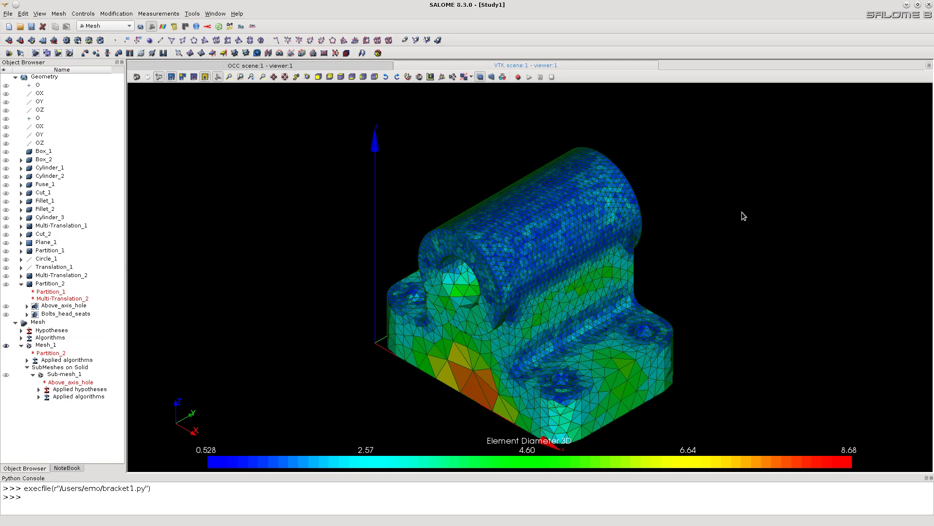
- Start clipping Mesh_1 and create a new absolute clipping plane
{"action": "right_click", "coordinate": [566, 220]}
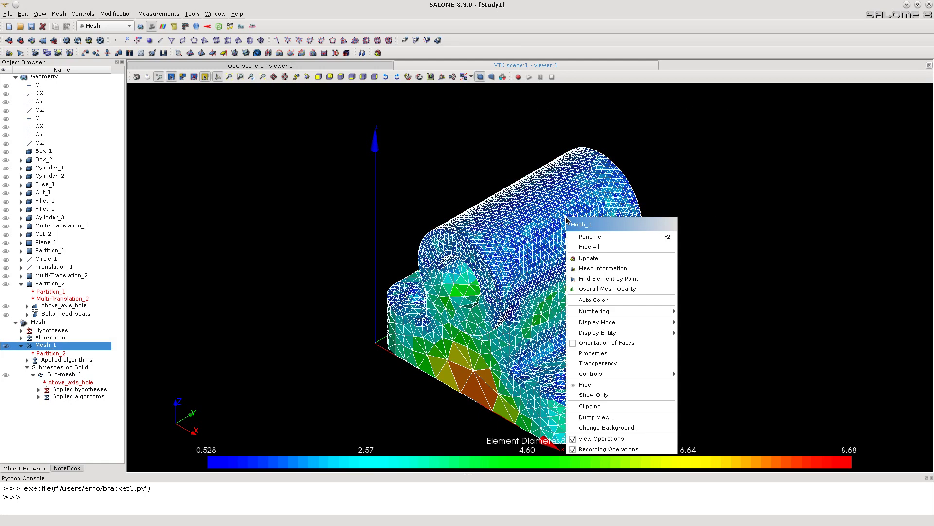
{"action": "left_click", "coordinate": [591, 406]}
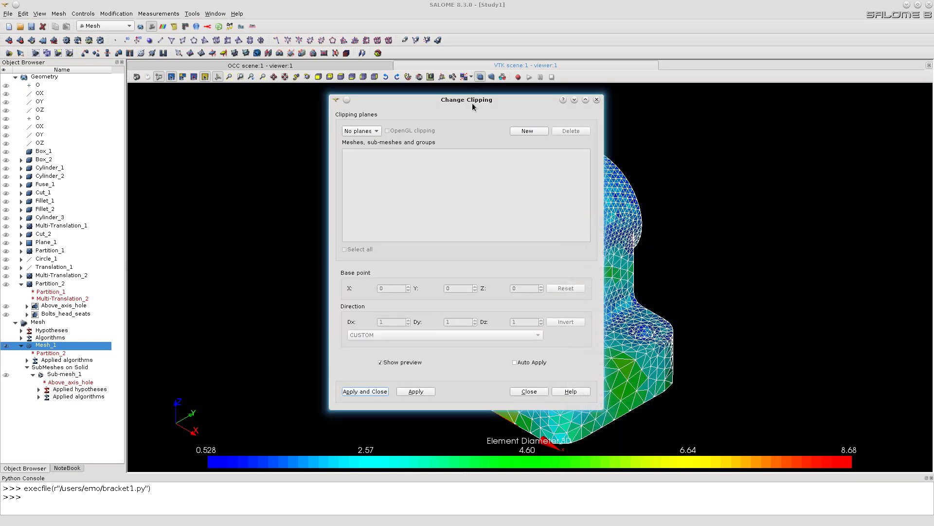
{"action": "left_click_drag", "start_coordinate": [474, 104], "coordinate": [212, 94]}
{"action": "left_click", "coordinate": [264, 120]}
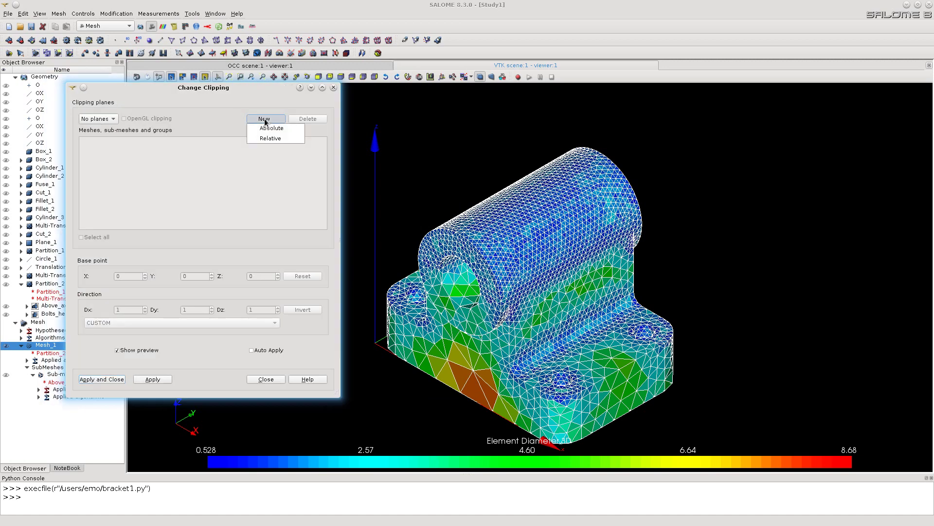
{"action": "left_click", "coordinate": [266, 128]}
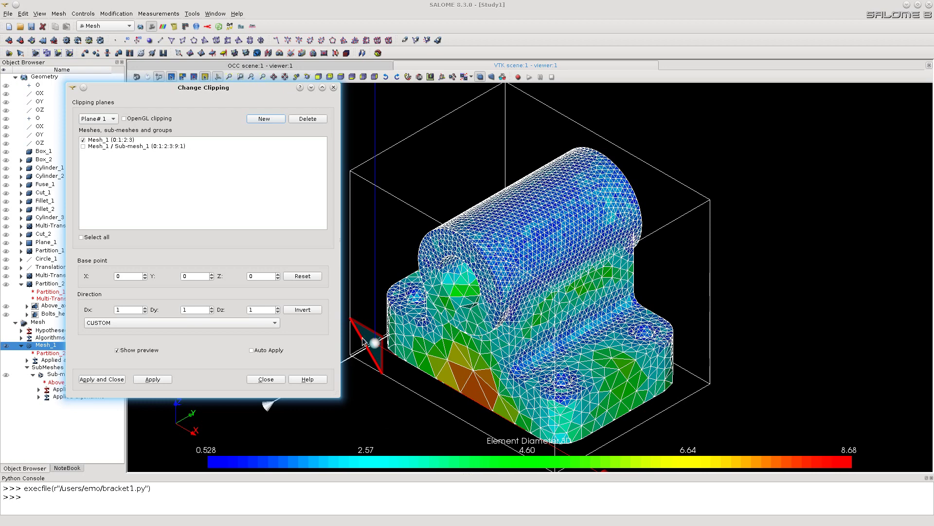
- Move the clipping plane into the bracket to base point 20.84, 20.84, 20.84 and turn on Auto Apply
{"action": "left_click_drag", "start_coordinate": [372, 340], "coordinate": [593, 310]}
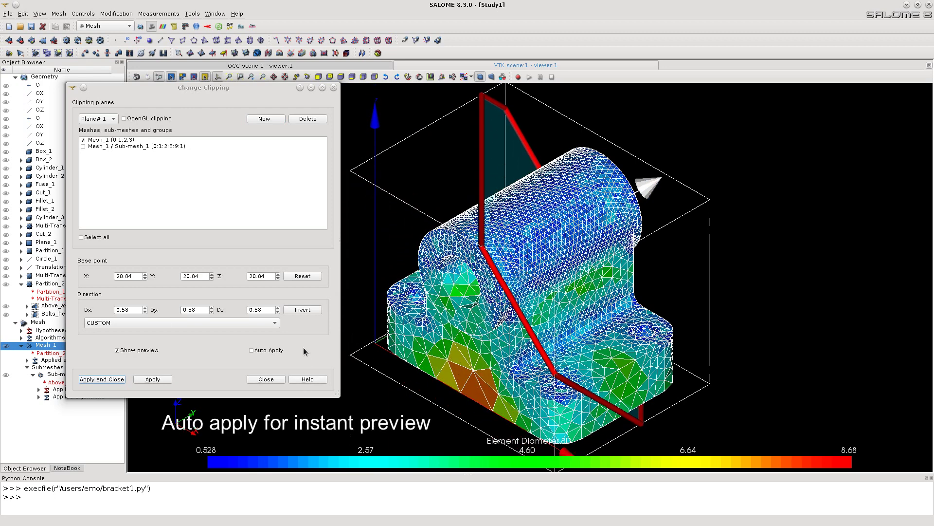
{"action": "left_click", "coordinate": [252, 350]}
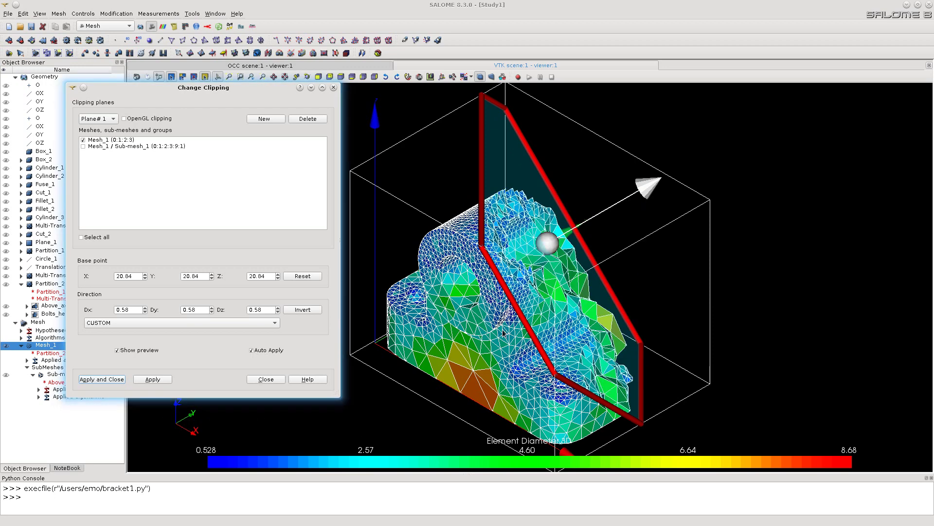
{"action": "left_click", "coordinate": [782, 267]}
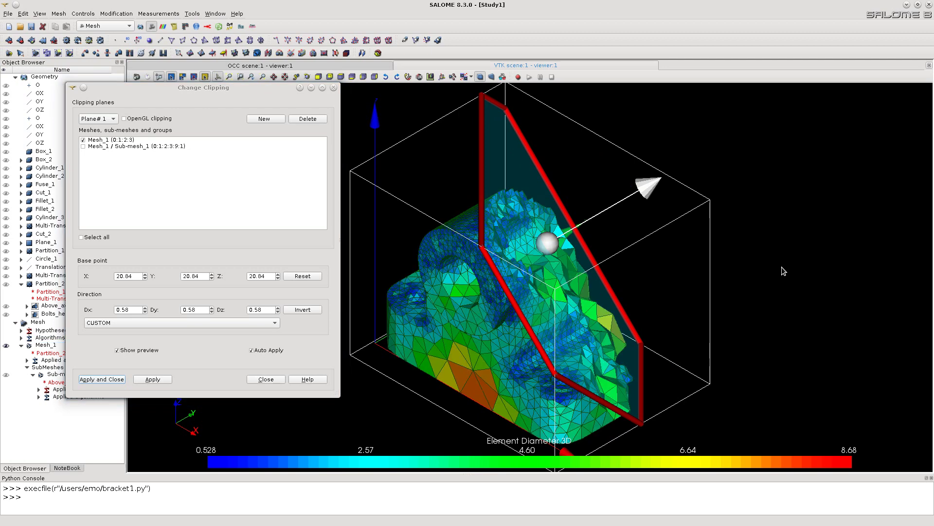
- Tilt the clipping plane to about direction 0.65, 0.49, 0.59, apply it, and examine the elements inside the cut mesh
{"action": "left_click_drag", "start_coordinate": [781, 266], "coordinate": [623, 241]}
{"action": "left_click_drag", "start_coordinate": [711, 266], "coordinate": [595, 274]}
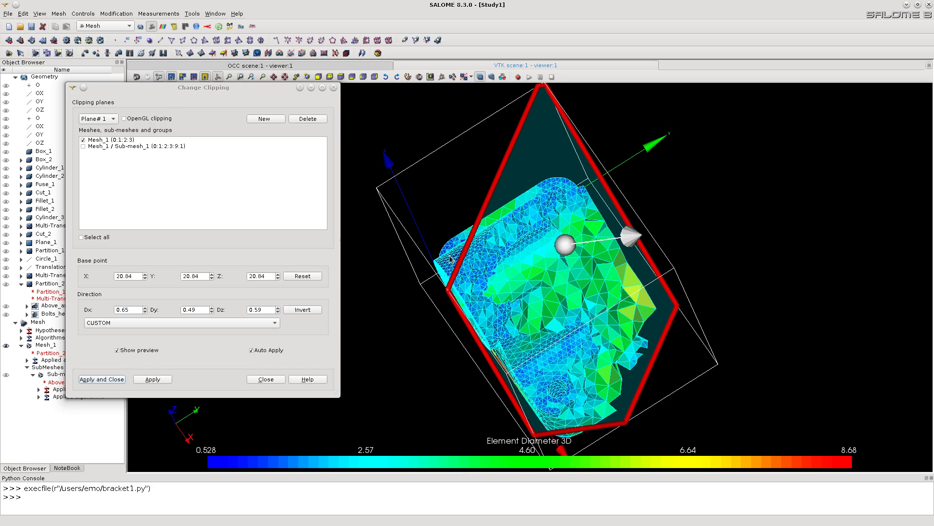
{"action": "left_click_drag", "start_coordinate": [801, 246], "coordinate": [713, 278]}
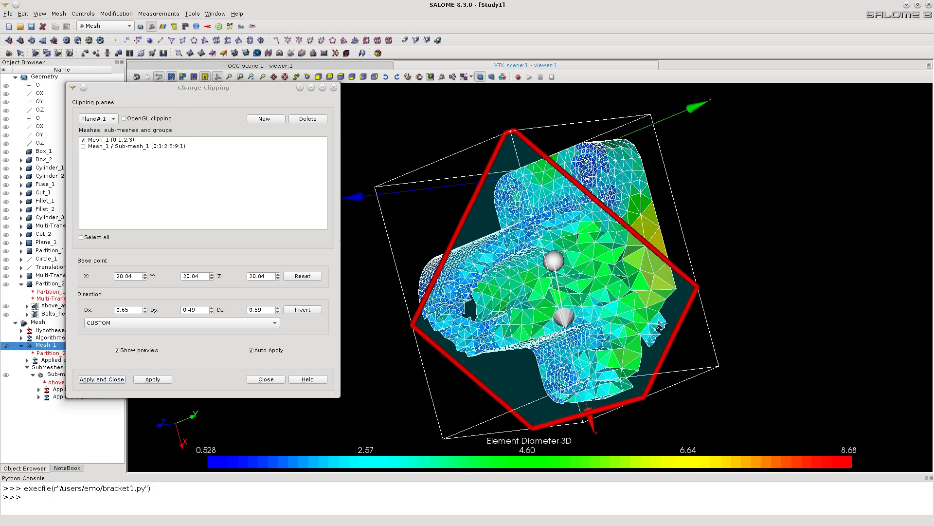
{"action": "right_click_drag", "start_coordinate": [660, 325], "coordinate": [695, 290], "text": "ctrl"}
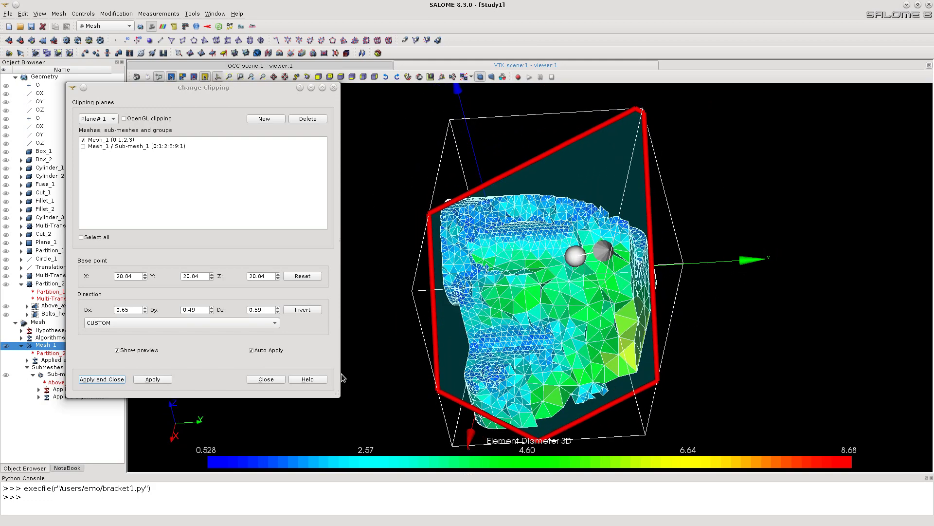
{"action": "left_click", "coordinate": [103, 379]}
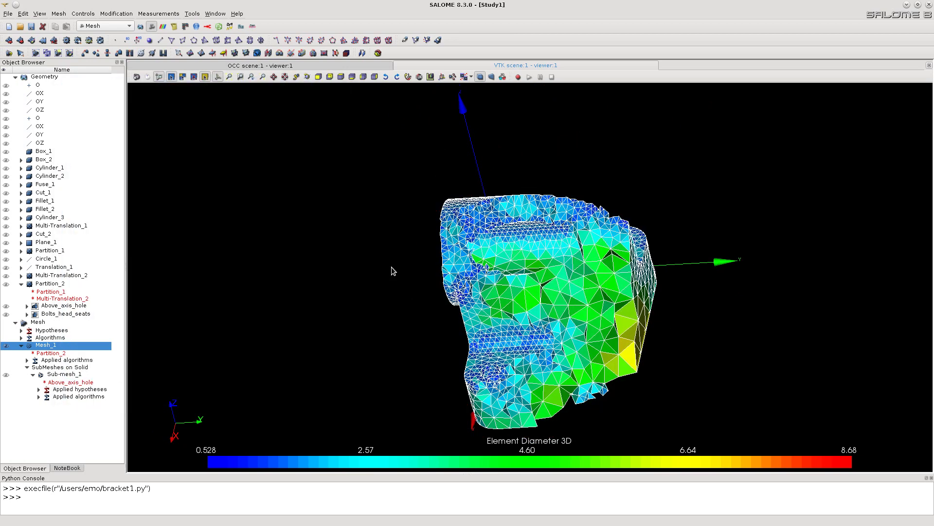
{"action": "right_click_drag", "start_coordinate": [393, 271], "coordinate": [484, 254], "text": "ctrl"}
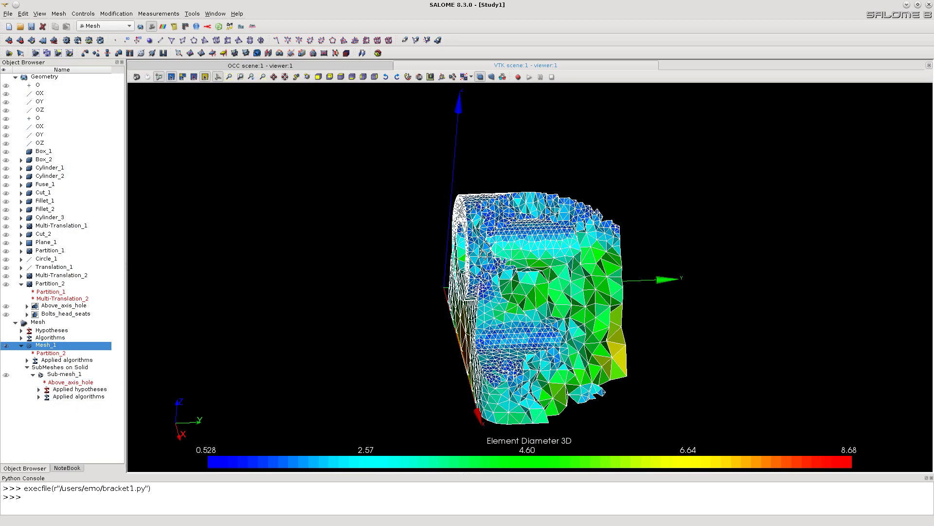
{"action": "left_click", "coordinate": [376, 228]}
{"action": "right_click_drag", "start_coordinate": [387, 274], "coordinate": [197, 331], "text": "ctrl"}
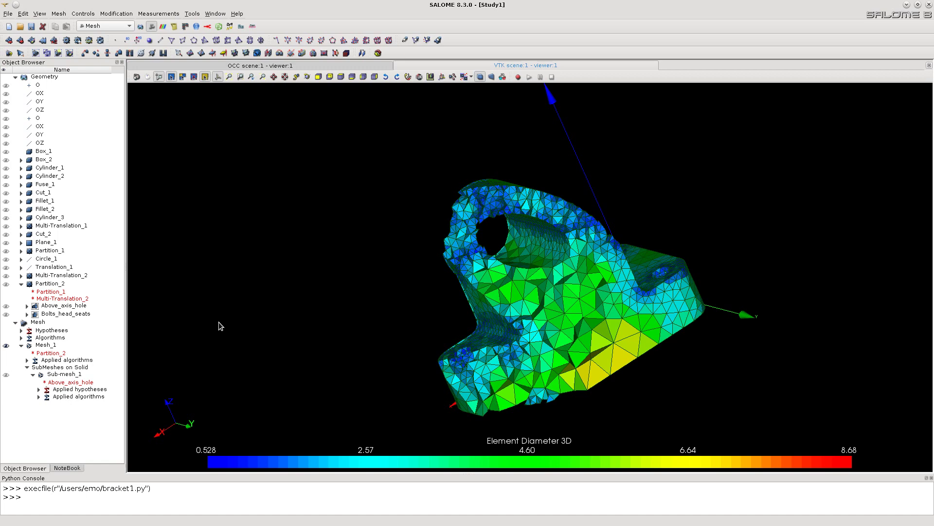
- Delete the clipping plane on Mesh_1 and apply the change to end the clipping
{"action": "left_click", "coordinate": [462, 282]}
{"action": "right_click", "coordinate": [463, 281]}
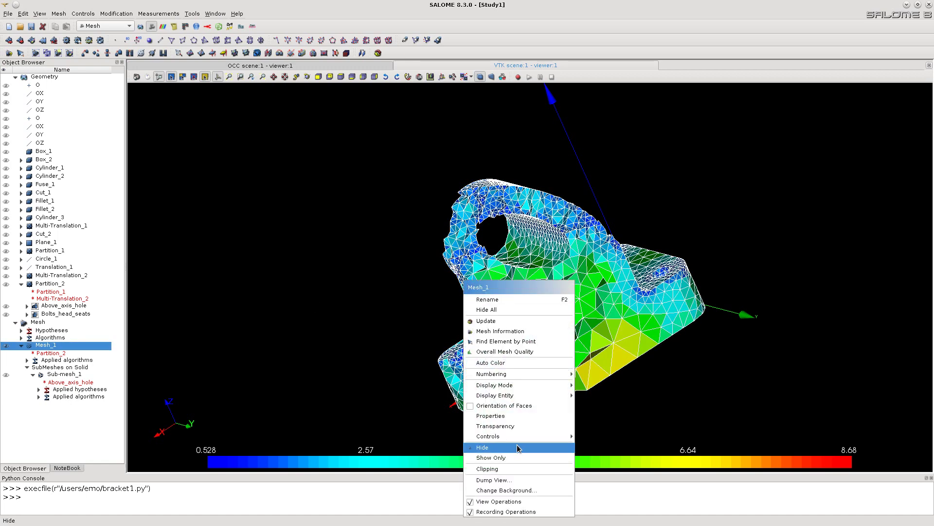
{"action": "left_click", "coordinate": [543, 469]}
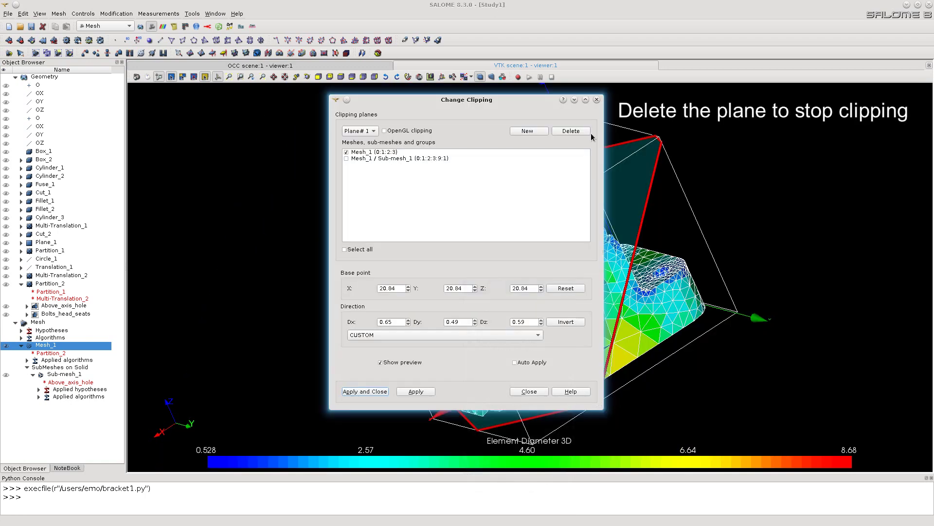
{"action": "left_click", "coordinate": [574, 133]}
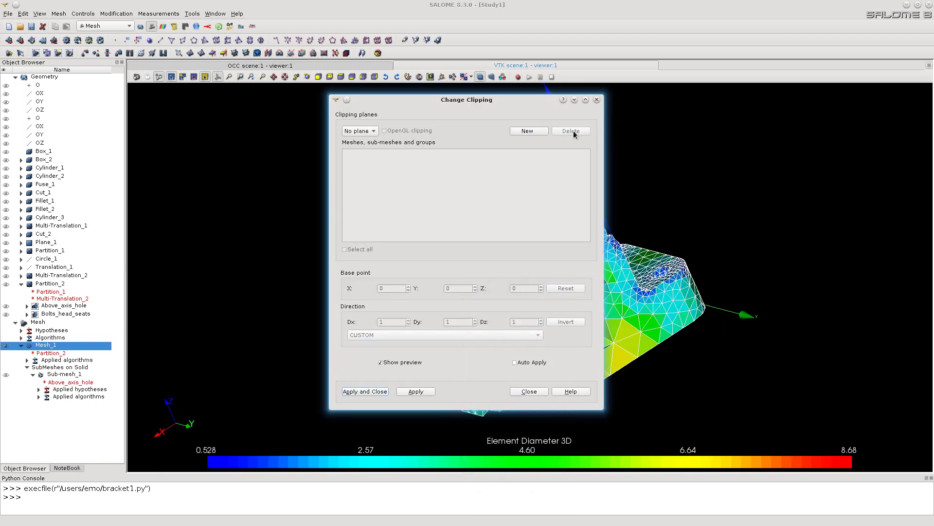
{"action": "left_click", "coordinate": [371, 389]}
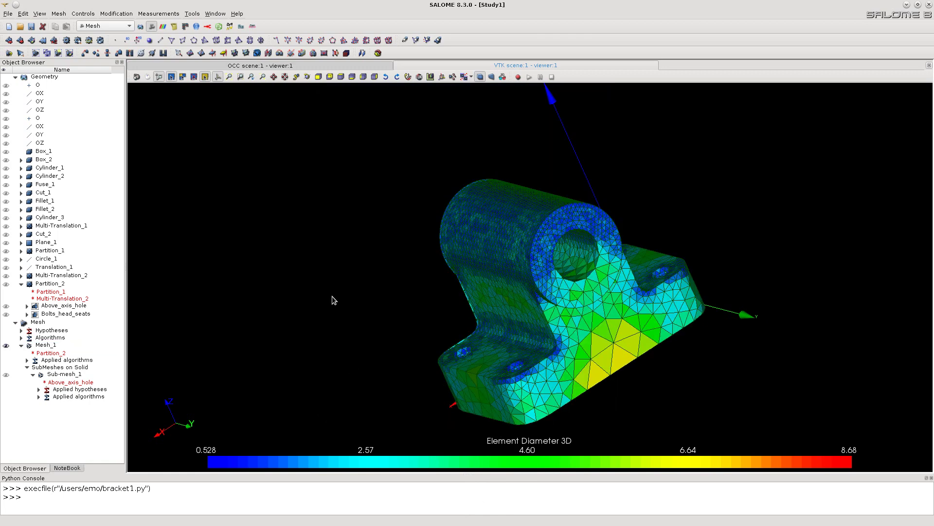
- Reset the viewpoint to the default orientation and fit the whole mesh in the view
{"action": "mouse_move", "coordinate": [612, 290]}
{"action": "right_mouse_down", "text": "ctrl"}
{"action": "mouse_move", "coordinate": [455, 304]}
{"action": "mouse_move", "coordinate": [573, 305]}
{"action": "mouse_move", "coordinate": [722, 359]}
{"action": "mouse_move", "coordinate": [711, 351]}
{"action": "right_mouse_up", "text": "ctrl"}
{"action": "left_click", "coordinate": [408, 77]}
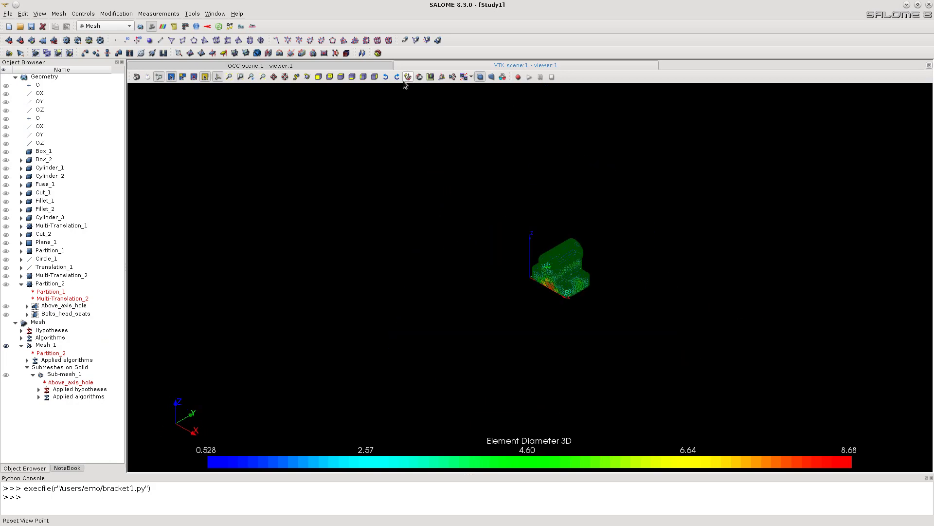
{"action": "left_click", "coordinate": [229, 77]}
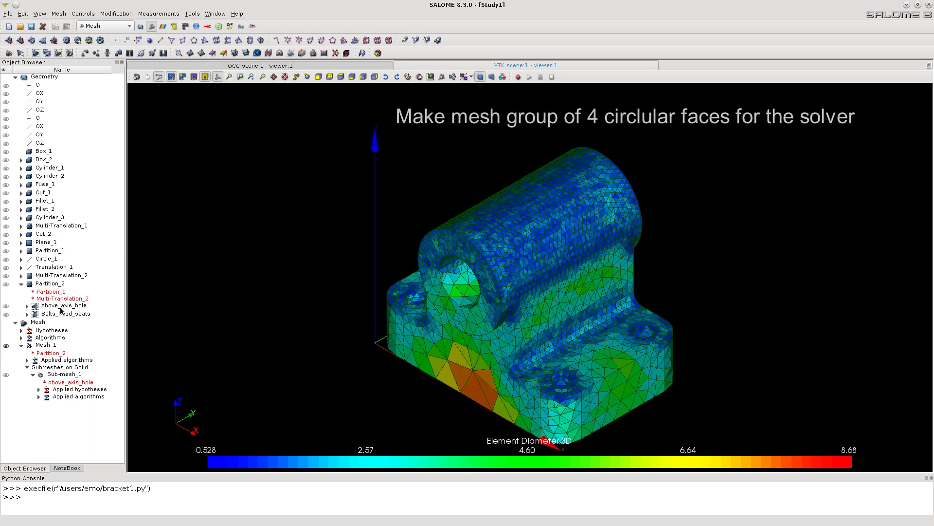
- Create a face group on Mesh_1 from the geometry group Bolts_head_seats, using it as the elements geometry
{"action": "left_click", "coordinate": [44, 345]}
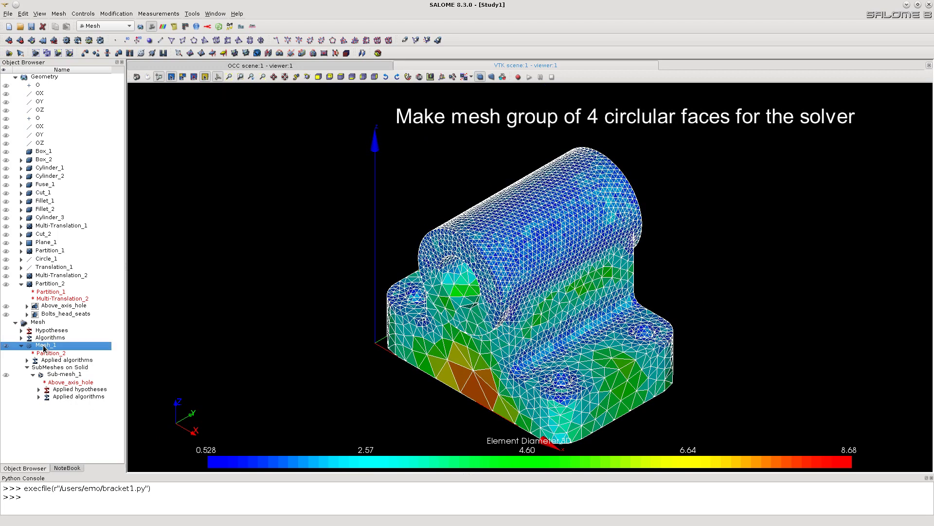
{"action": "right_click", "coordinate": [43, 347]}
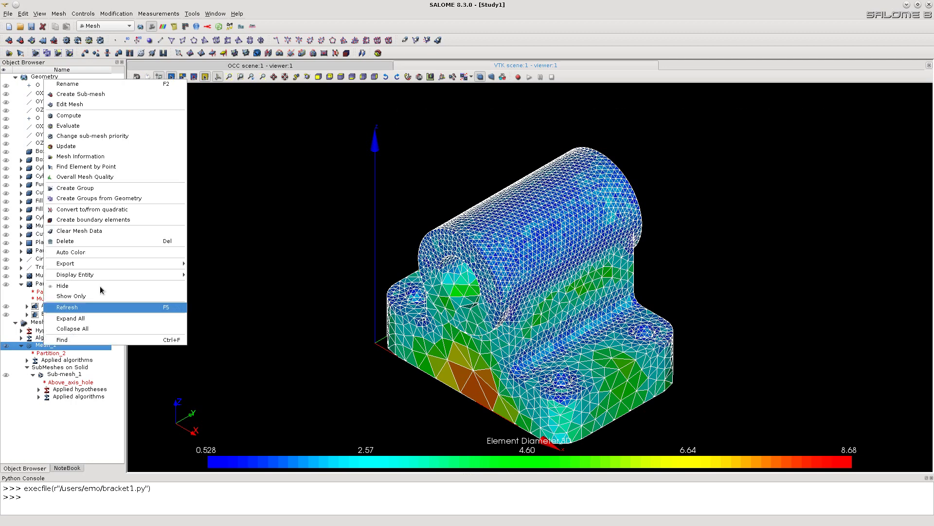
{"action": "left_click", "coordinate": [84, 198]}
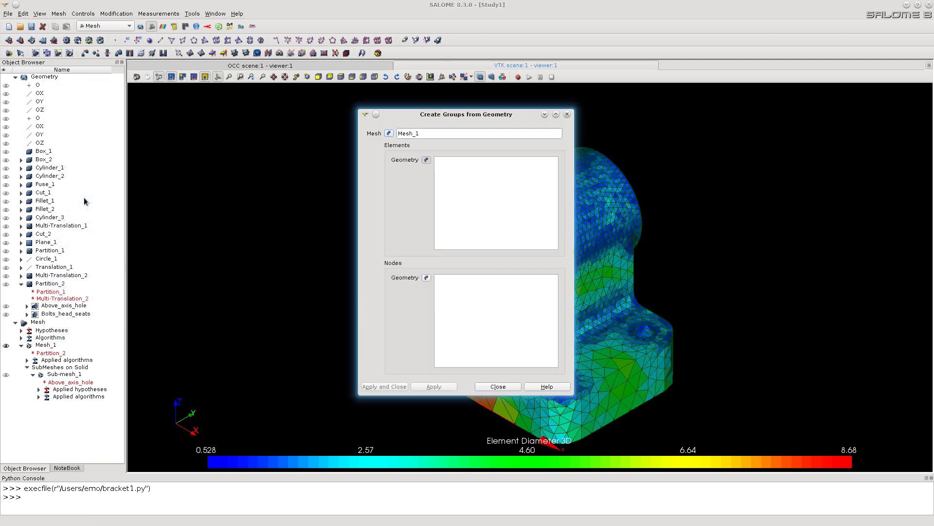
{"action": "left_click_drag", "start_coordinate": [418, 119], "coordinate": [216, 115]}
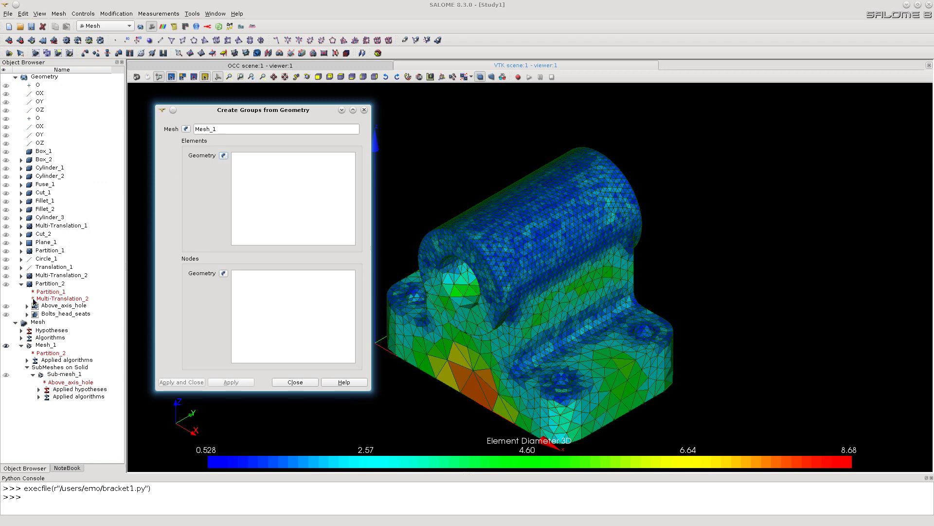
{"action": "left_click", "coordinate": [54, 315]}
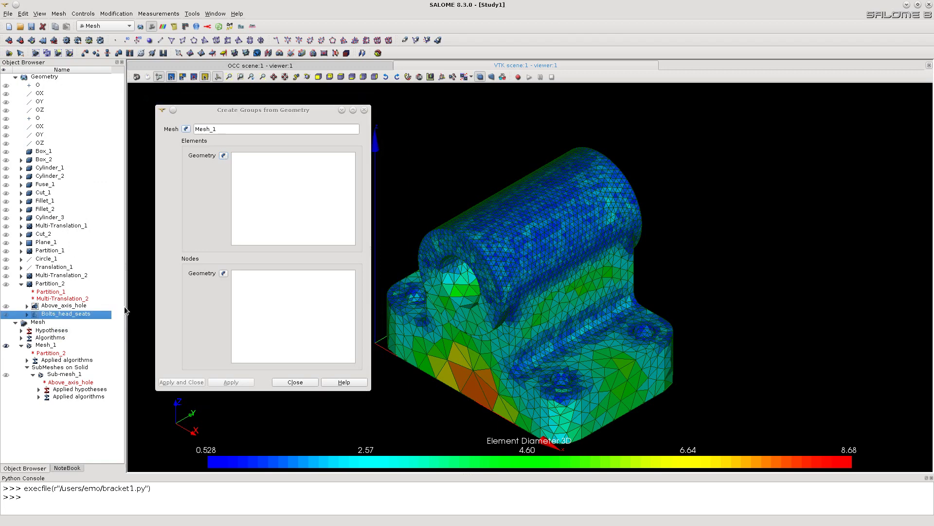
{"action": "left_click", "coordinate": [223, 155]}
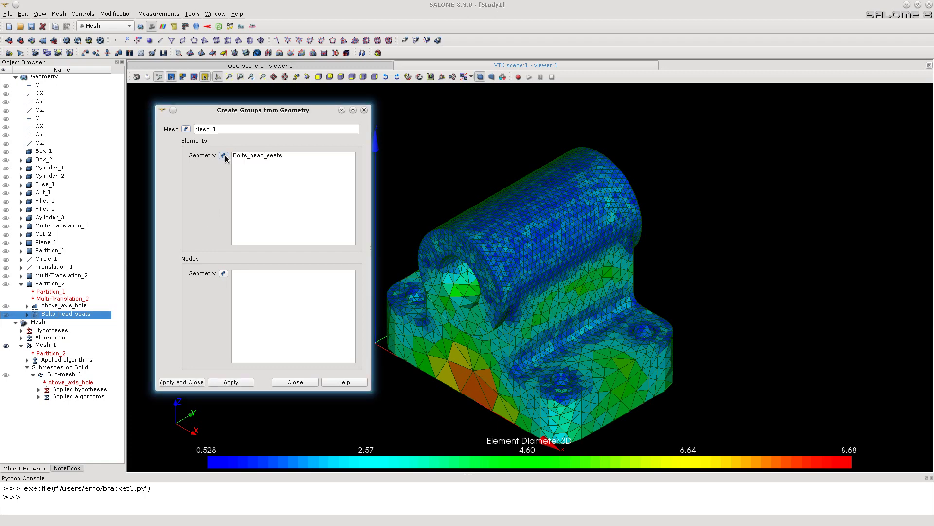
{"action": "left_click", "coordinate": [182, 382]}
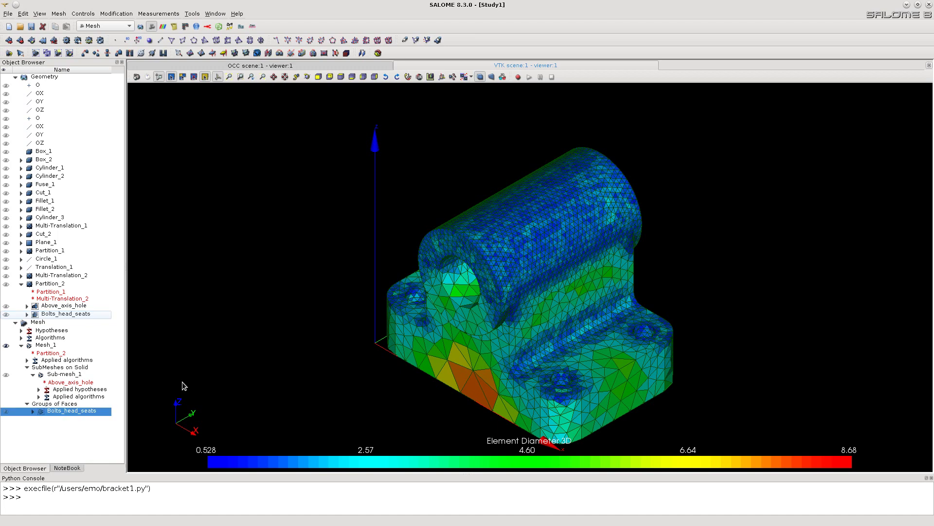
- Display only the Bolts_head_seats mesh group to check its faces, and display only Mesh_1 again
{"action": "right_click", "coordinate": [63, 411]}
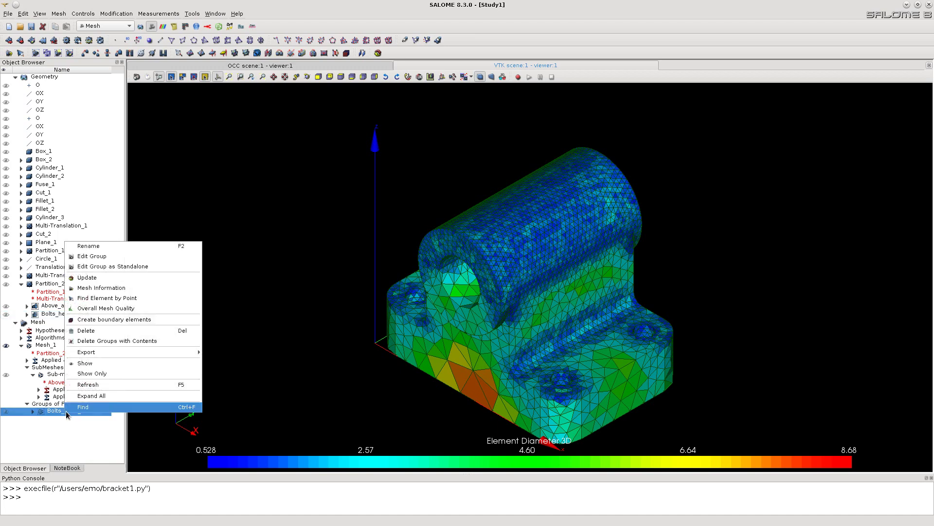
{"action": "left_click", "coordinate": [89, 372]}
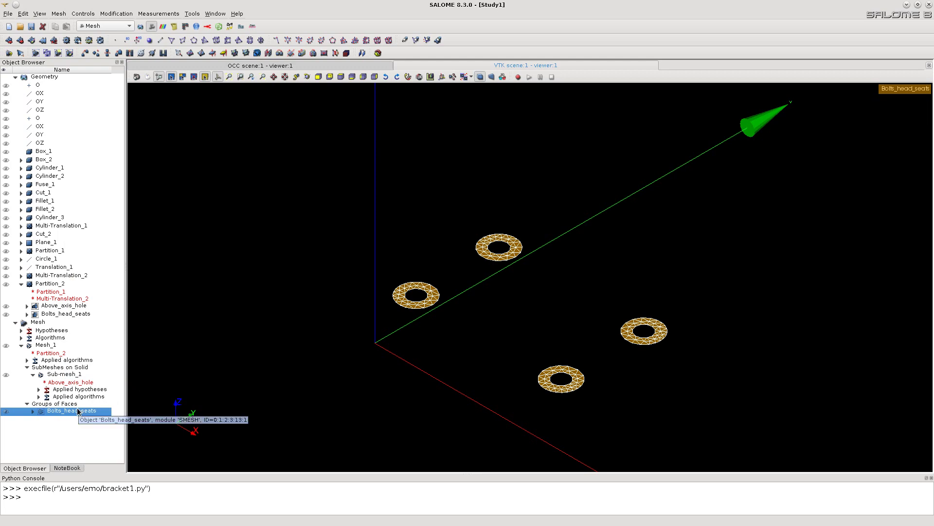
{"action": "right_click", "coordinate": [47, 346]}
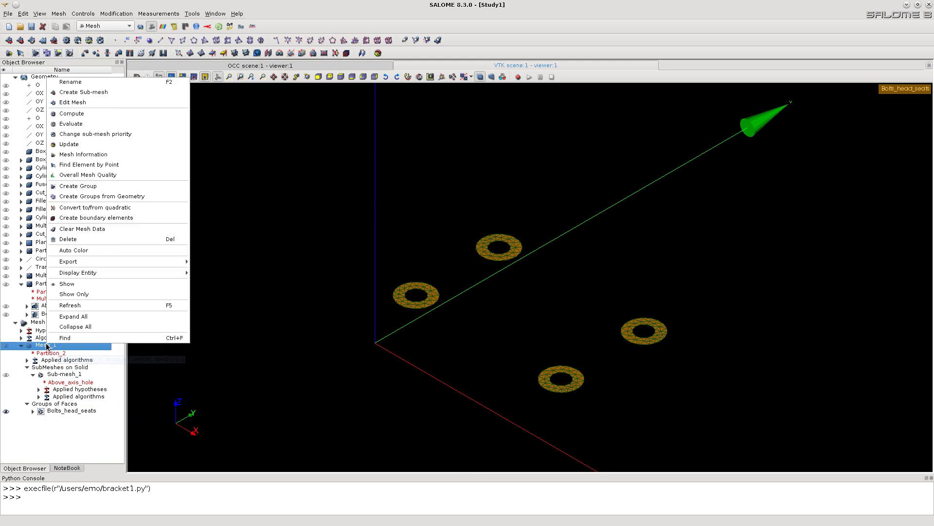
{"action": "left_click", "coordinate": [74, 294]}
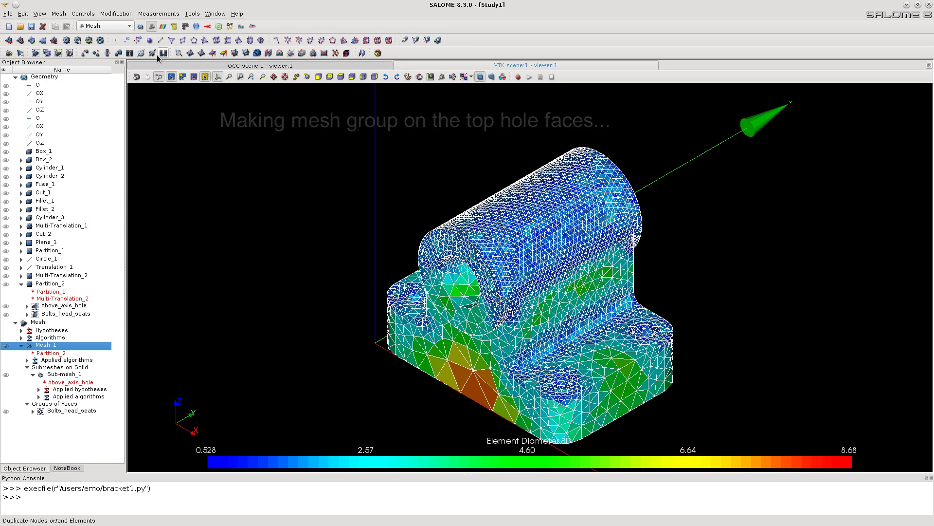
- Switch to the Geometry module and set up an Explode of Partition_2 with Face as the sub-shape type
{"action": "left_click", "coordinate": [140, 27]}
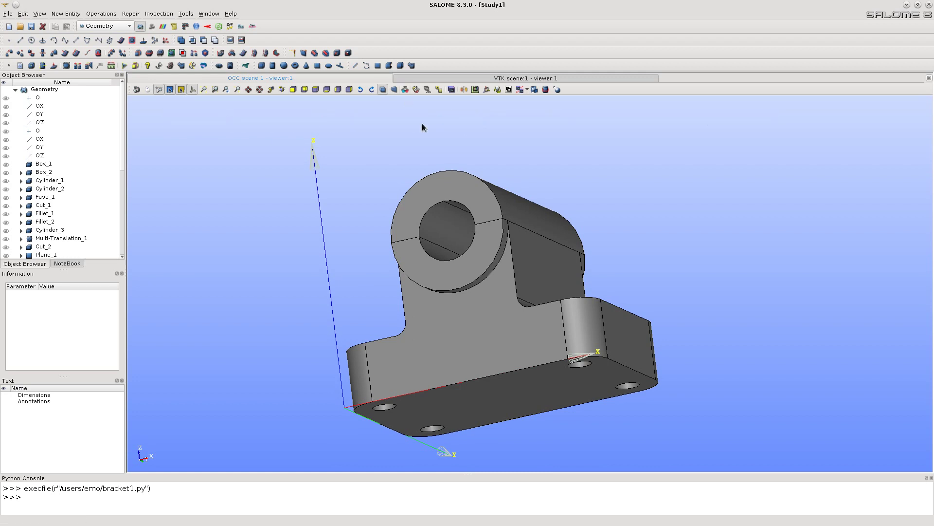
{"action": "right_click_drag", "start_coordinate": [469, 263], "coordinate": [525, 247], "text": "ctrl"}
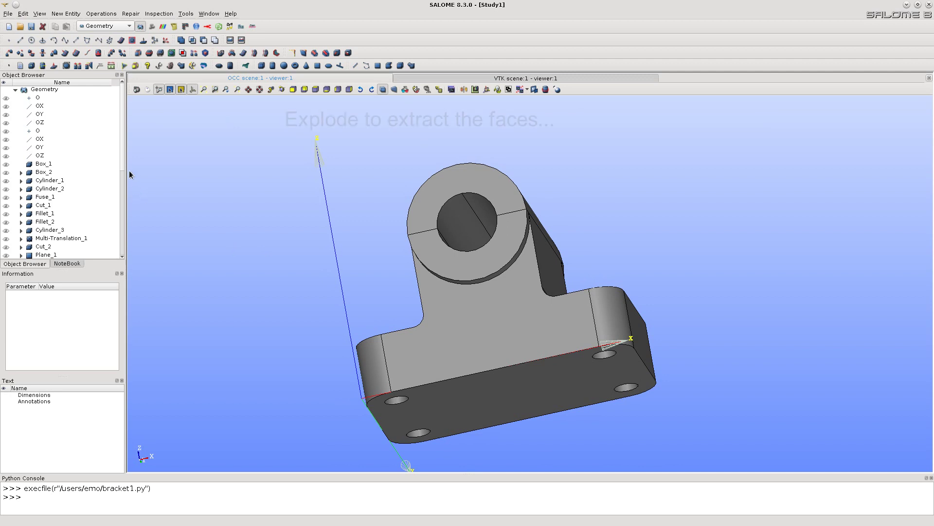
{"action": "left_click", "coordinate": [69, 17]}
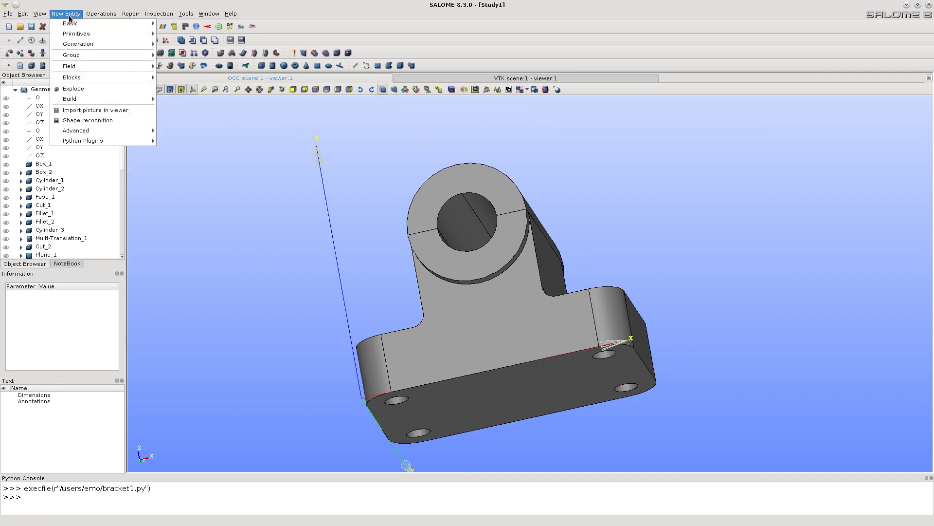
{"action": "left_click", "coordinate": [71, 89]}
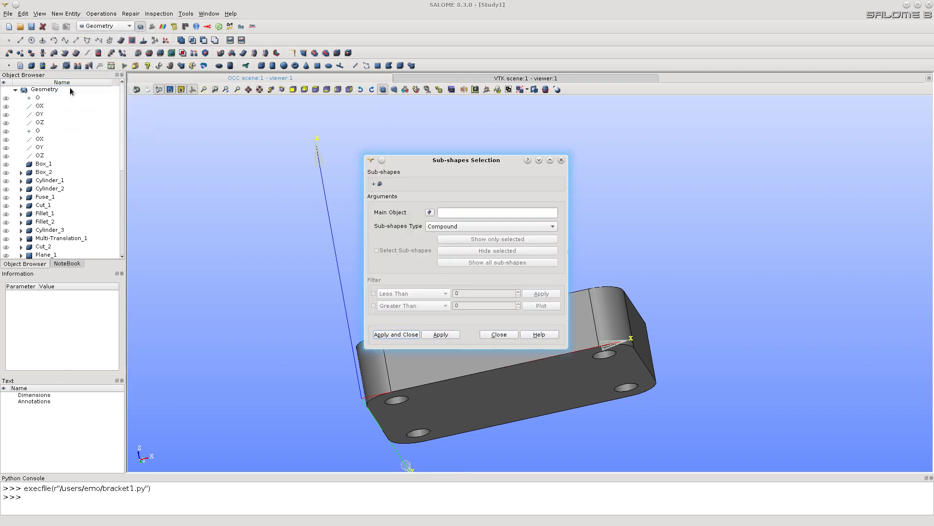
{"action": "left_click_drag", "start_coordinate": [453, 164], "coordinate": [266, 95]}
{"action": "scroll", "coordinate": [125, 191], "scroll_direction": "down", "scroll_amount": 6}
{"action": "left_click_drag", "start_coordinate": [124, 192], "coordinate": [139, 237]}
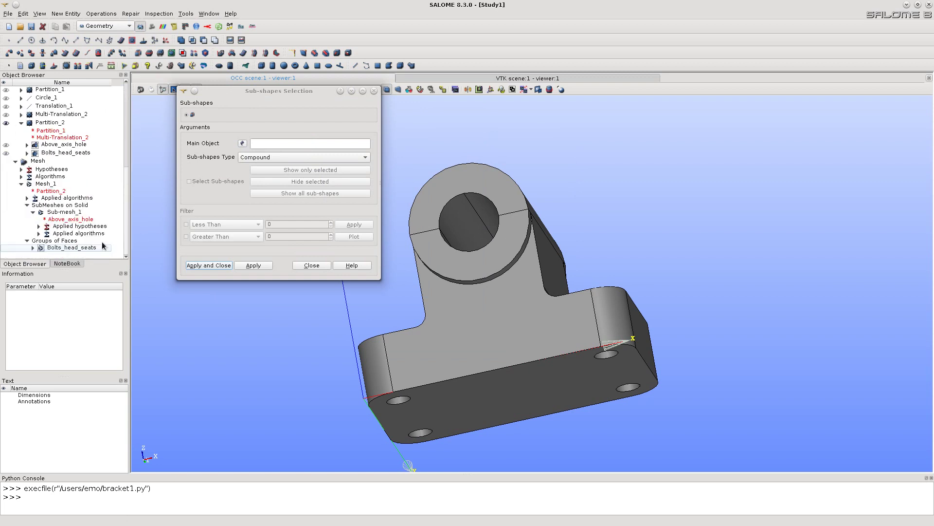
{"action": "left_click", "coordinate": [51, 123]}
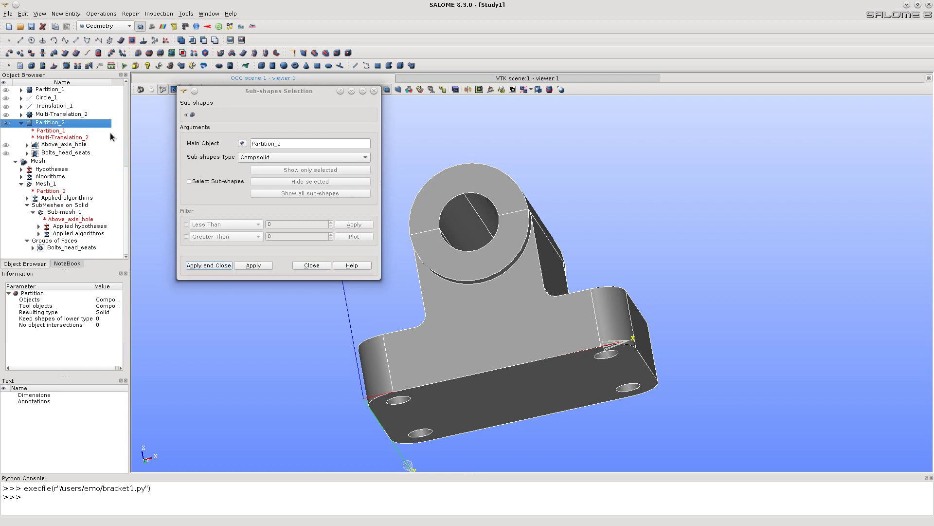
{"action": "left_click", "coordinate": [263, 156]}
{"action": "left_click", "coordinate": [254, 188]}
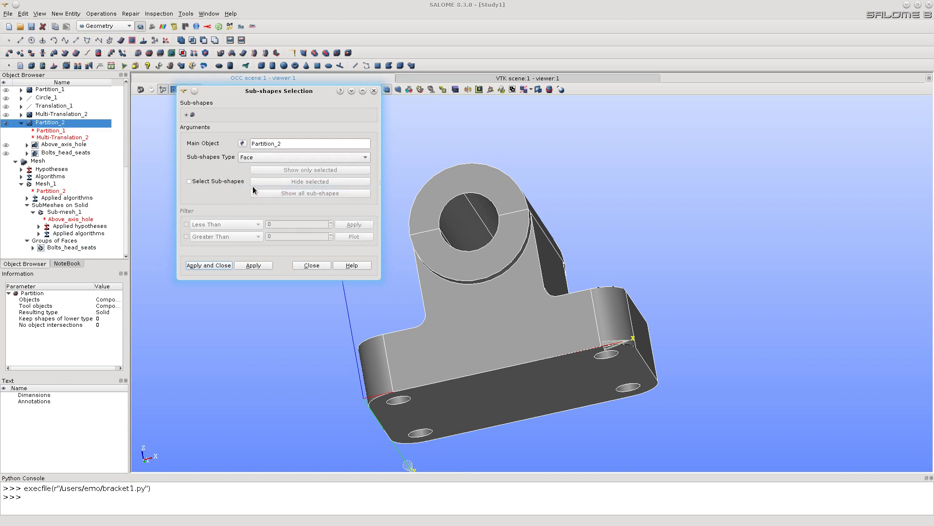
- Enable sub-shape selection, pick the two upper faces inside the axis hole, and extract them from Partition_2
{"action": "left_click", "coordinate": [189, 181]}
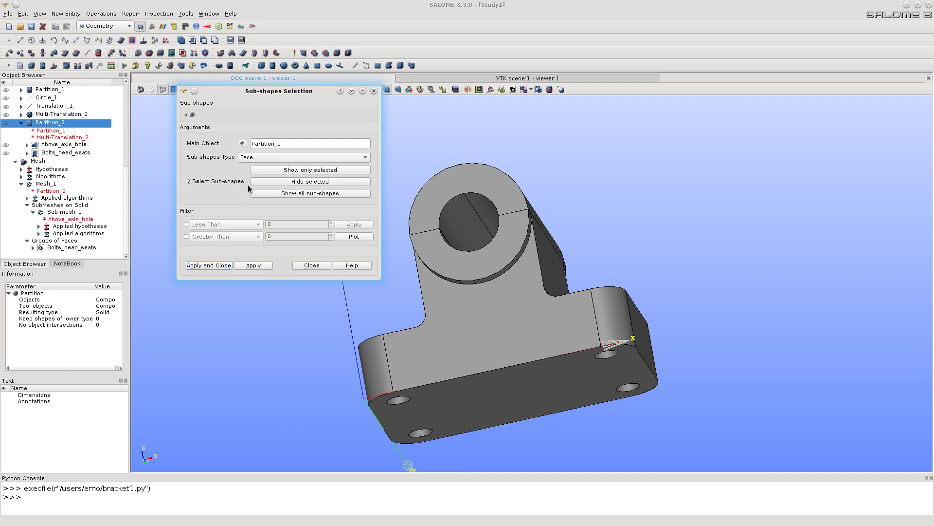
{"action": "left_click", "coordinate": [464, 218]}
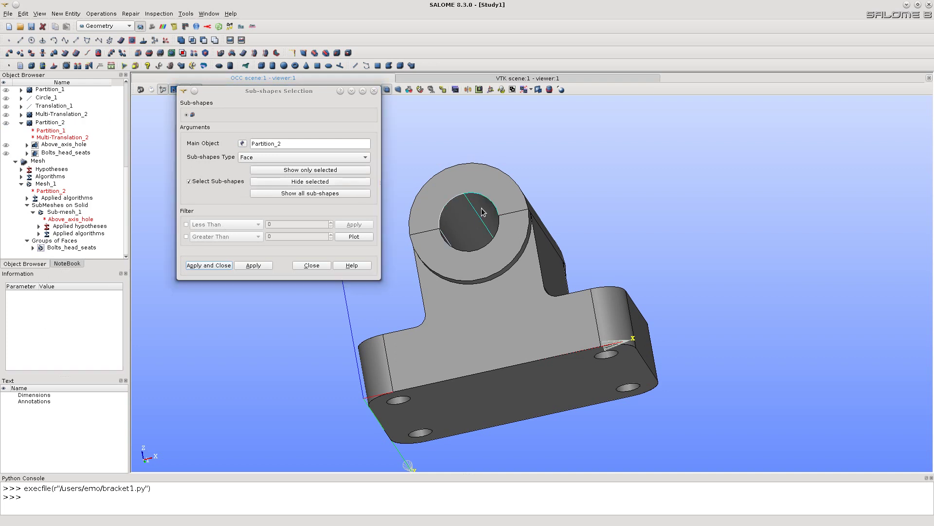
{"action": "left_click", "coordinate": [204, 265]}
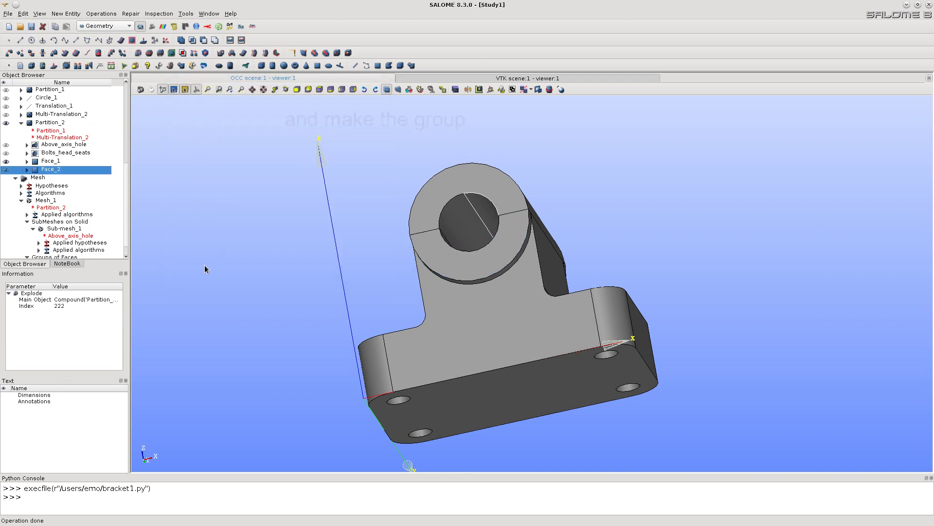
- Set up a new geometry group named Axis_hole_top with Partition_2 as main shape and faces as shape type
{"action": "left_click", "coordinate": [66, 14]}
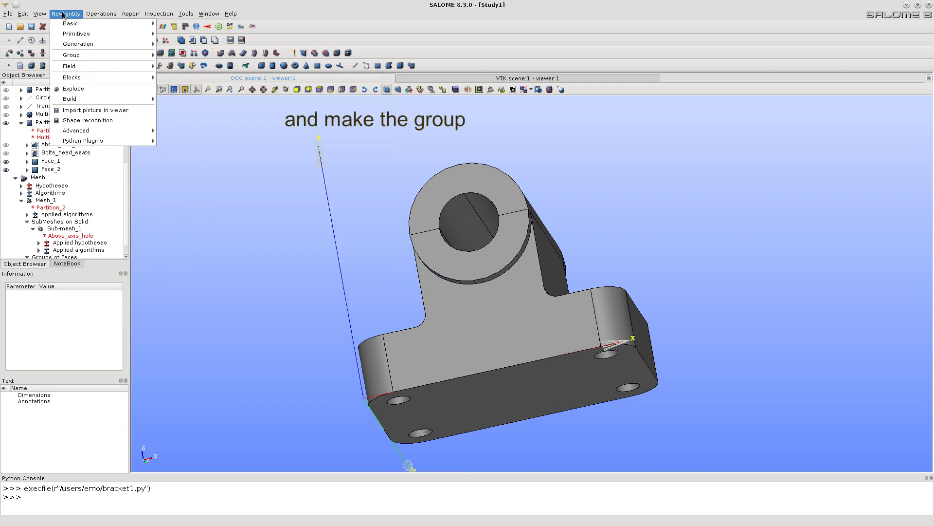
{"action": "mouse_move", "coordinate": [75, 55]}
{"action": "left_click", "coordinate": [195, 55]}
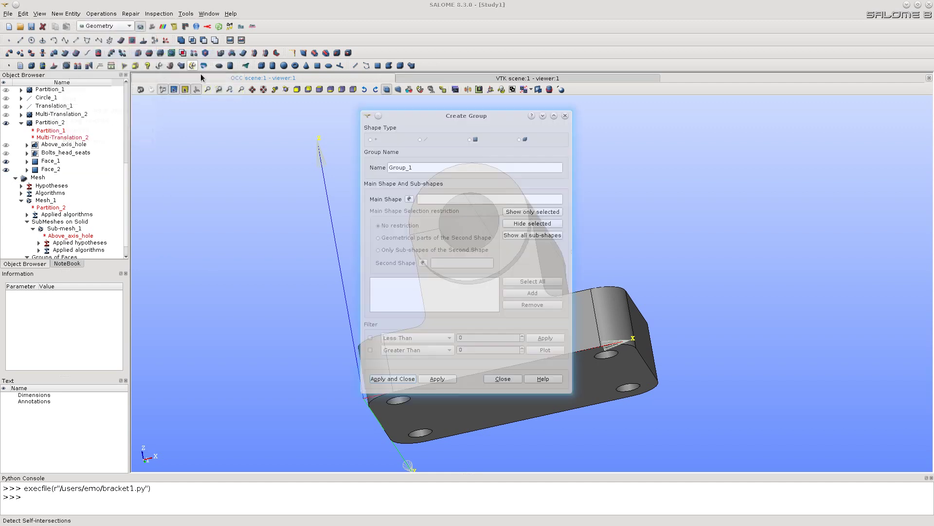
{"action": "left_click_drag", "start_coordinate": [415, 119], "coordinate": [200, 146]}
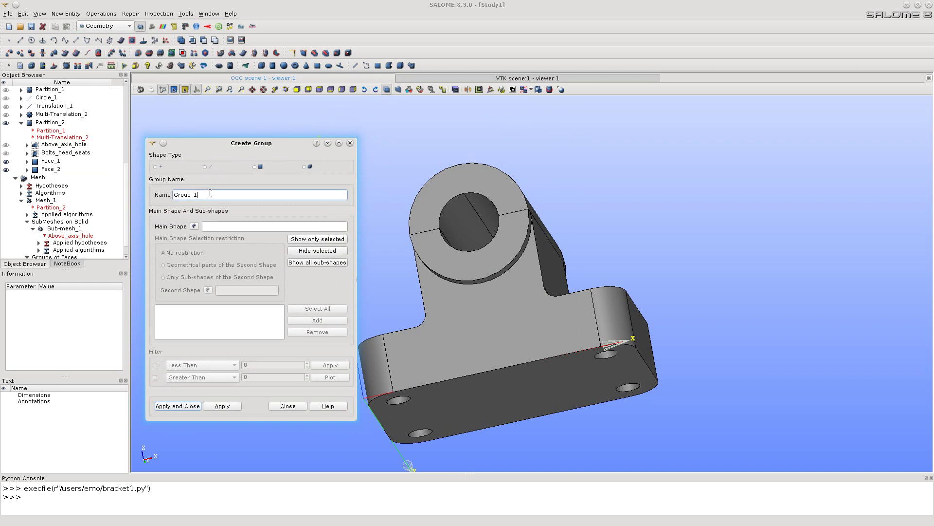
{"action": "left_click_drag", "start_coordinate": [210, 193], "coordinate": [146, 191]}
{"action": "type", "text": "Axis_hole_top"}
{"action": "left_click", "coordinate": [195, 226]}
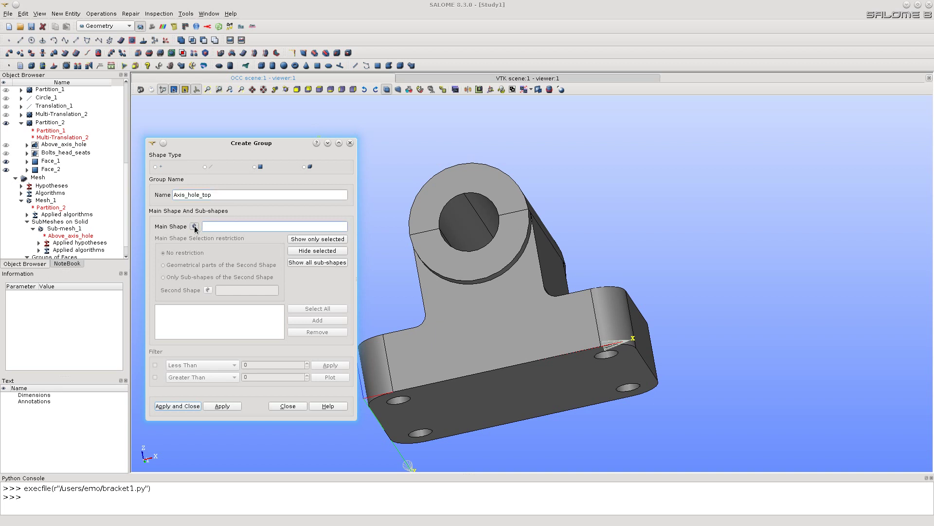
{"action": "left_click", "coordinate": [421, 204]}
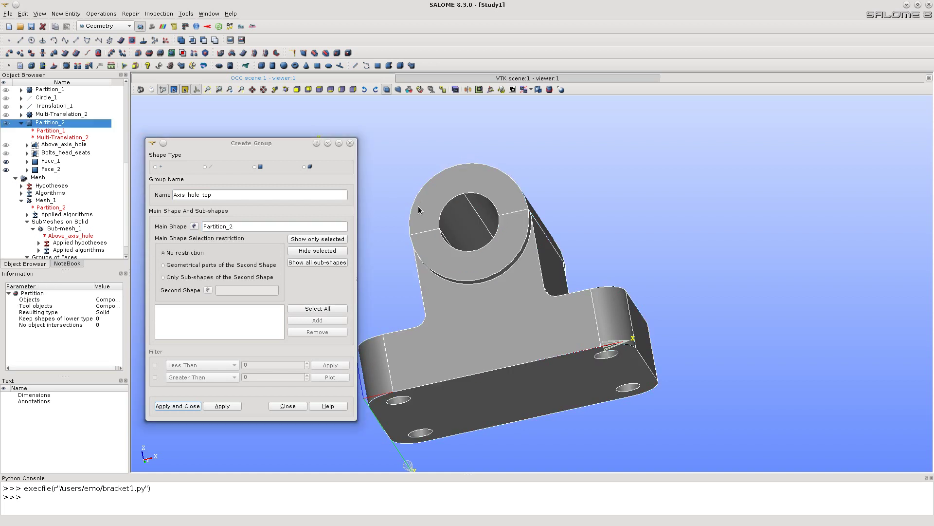
{"action": "left_click", "coordinate": [255, 167]}
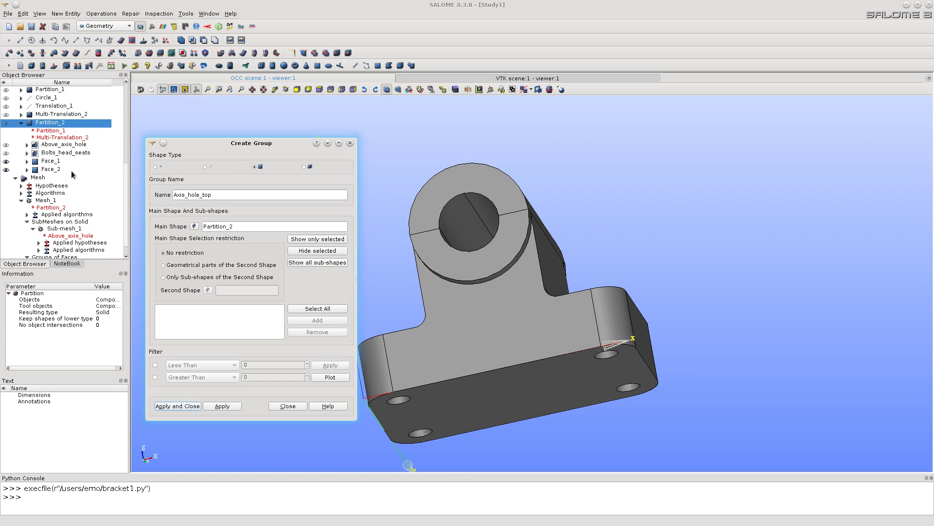
- Add Face_1 and Face_2 to the Axis_hole_top group and create it
{"action": "left_click", "coordinate": [50, 162]}
{"action": "left_click", "coordinate": [50, 171], "text": "shift"}
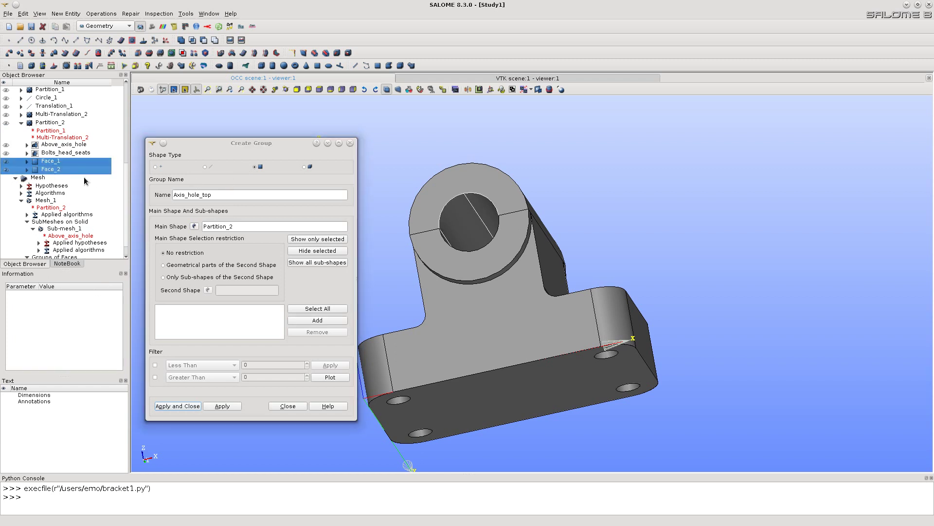
{"action": "left_click", "coordinate": [317, 320]}
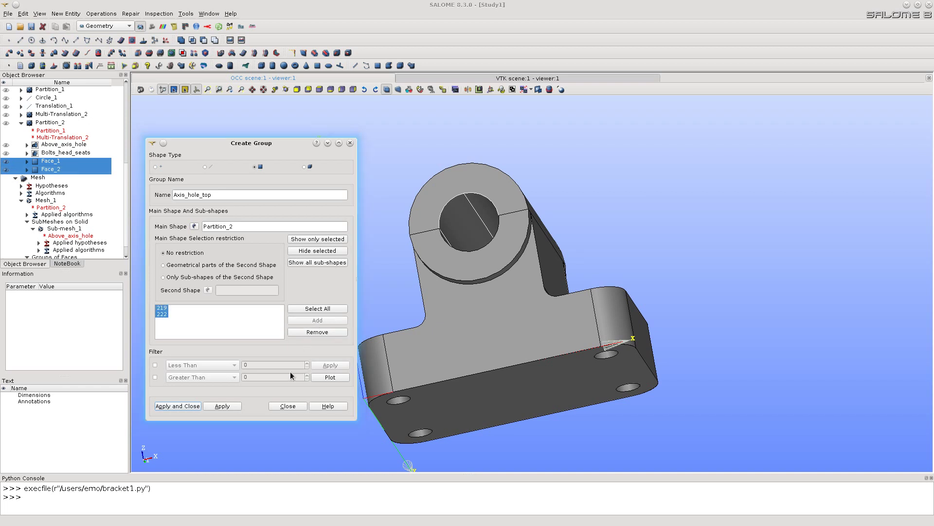
{"action": "left_click", "coordinate": [174, 405]}
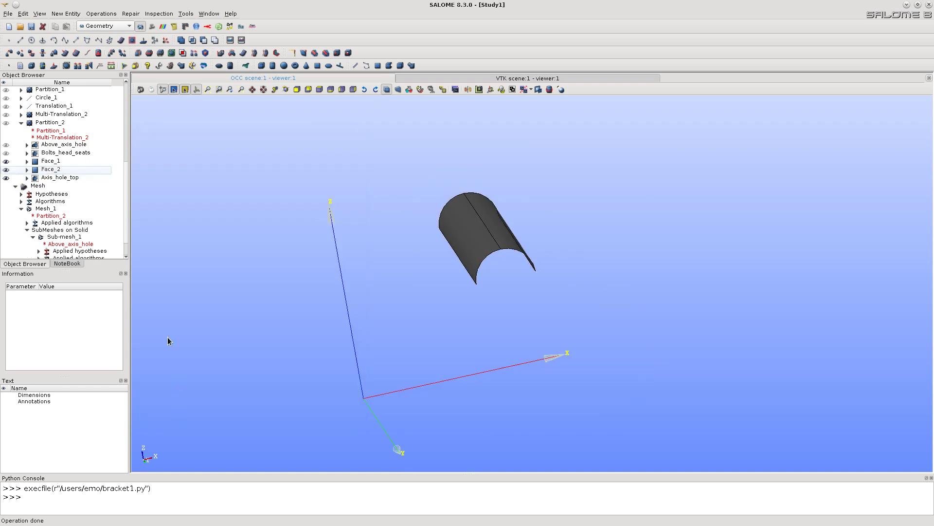
- Display only Partition_2 in the geometry view and switch back to the Mesh module
{"action": "right_click", "coordinate": [44, 122]}
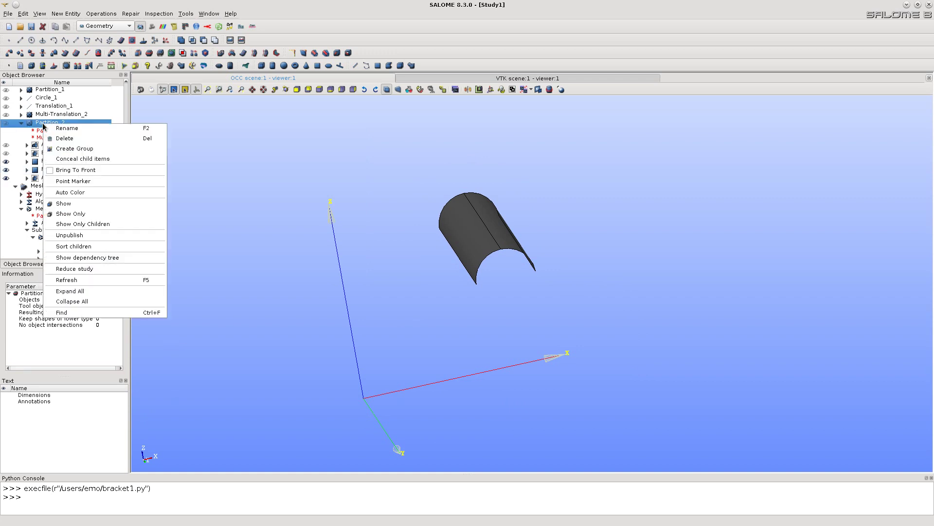
{"action": "left_click", "coordinate": [71, 214]}
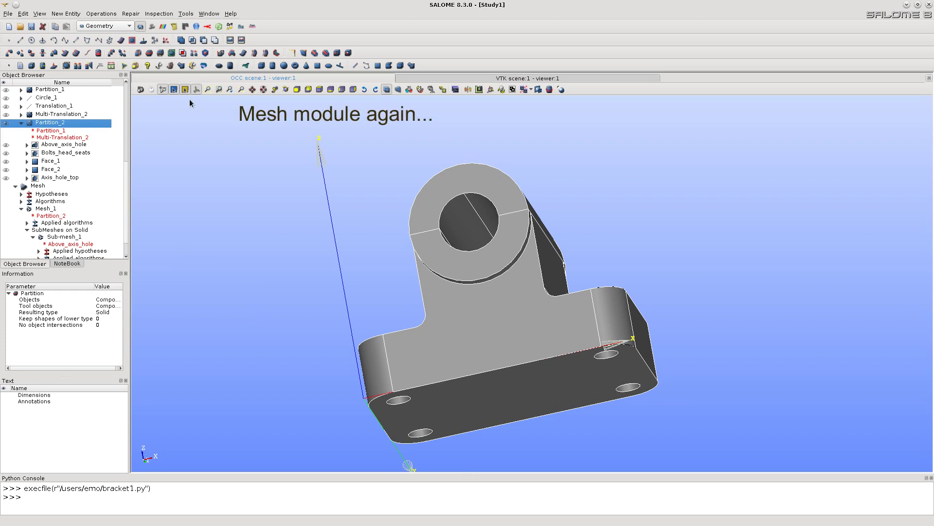
{"action": "left_click", "coordinate": [153, 29]}
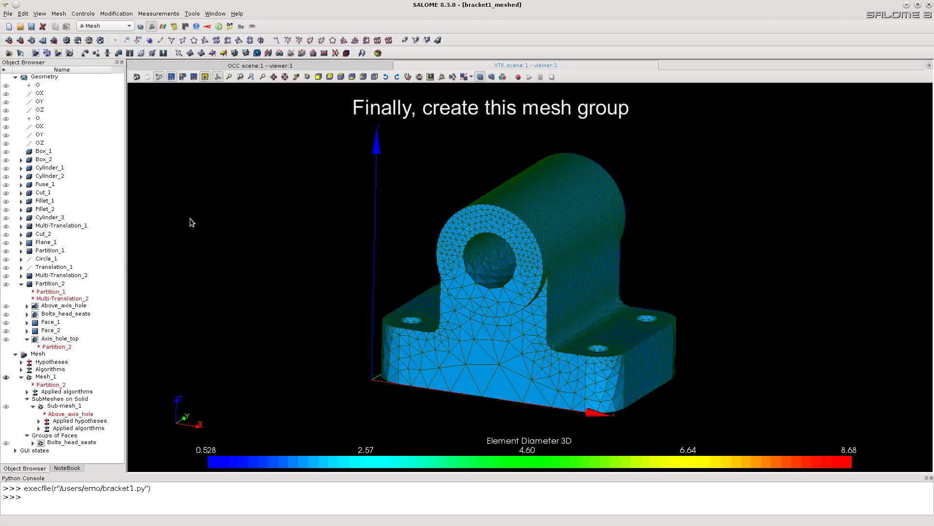
- Set up a new mesh group on Mesh_1 named "Top of axis hole", with face elements and based on geometry
{"action": "right_click", "coordinate": [45, 378]}
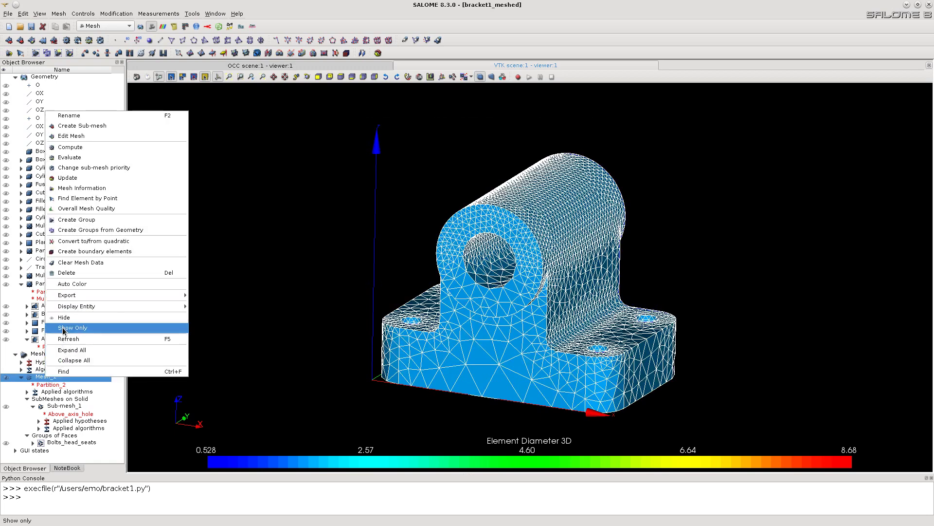
{"action": "left_click", "coordinate": [66, 219]}
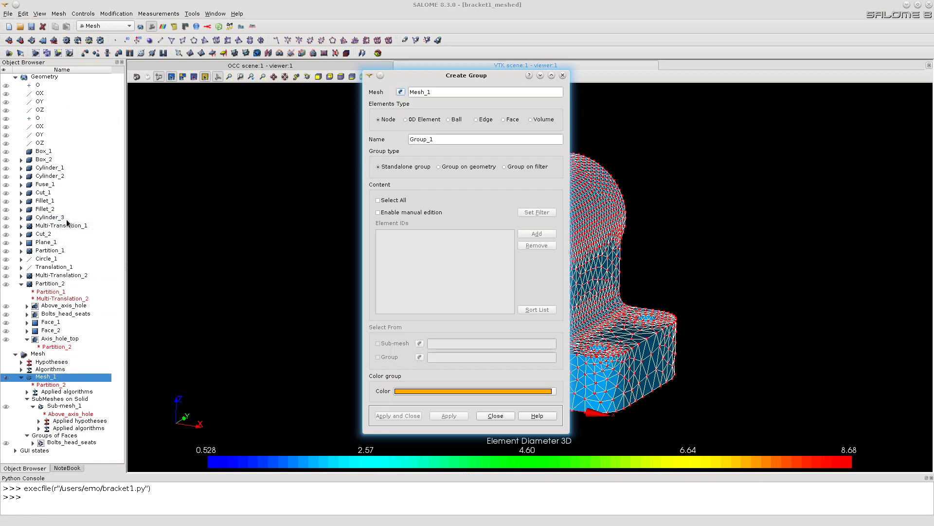
{"action": "left_click_drag", "start_coordinate": [468, 76], "coordinate": [259, 86]}
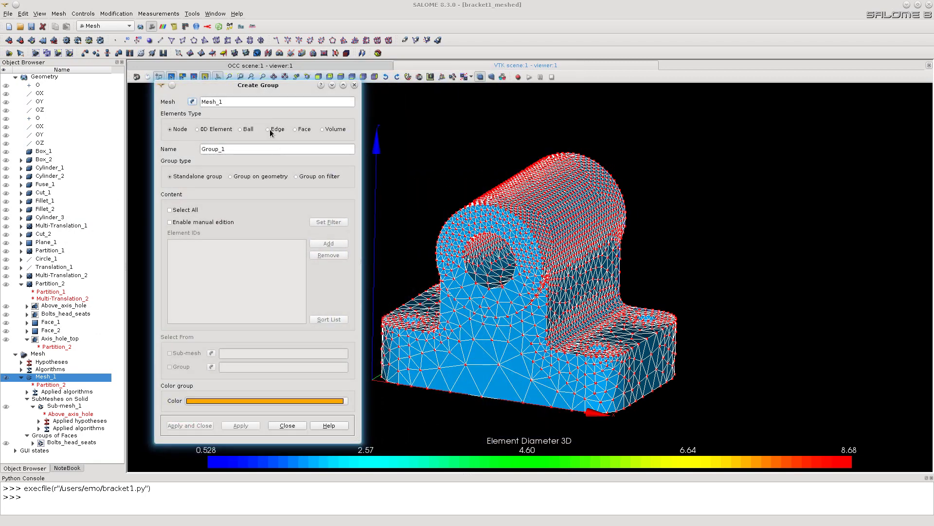
{"action": "left_click", "coordinate": [296, 130]}
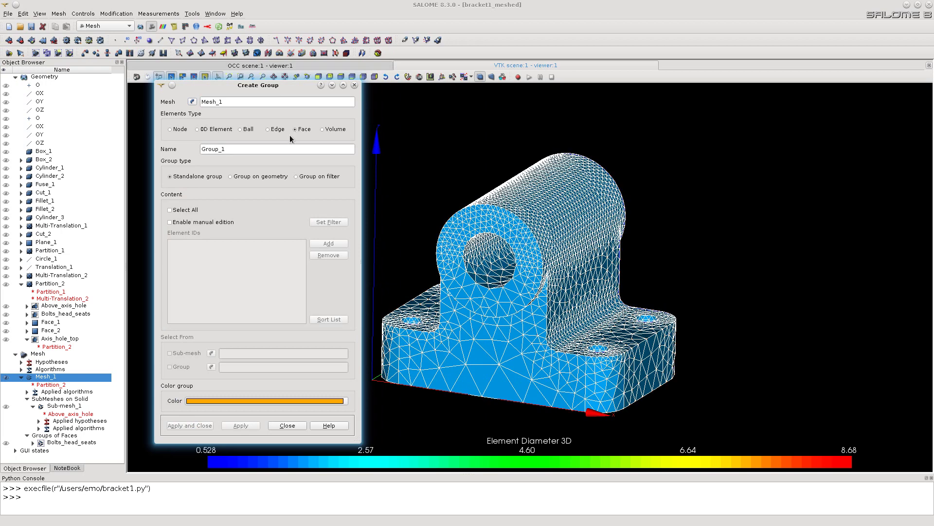
{"action": "left_click", "coordinate": [231, 177]}
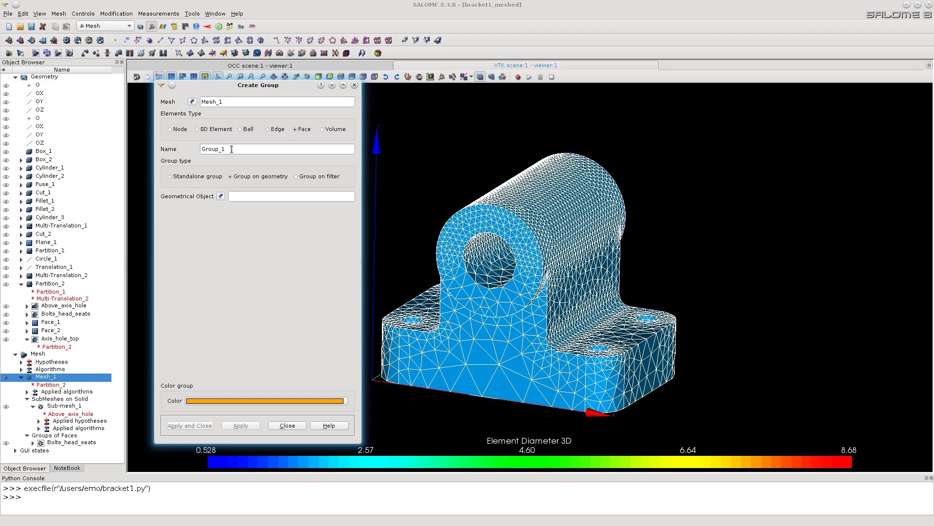
{"action": "left_click_drag", "start_coordinate": [227, 149], "coordinate": [187, 152]}
{"action": "type", "text": "Top of axis hole"}
- Assign Axis_hole_top as the mesh group's geometrical object through direct geometry selection and create the group
{"action": "left_click", "coordinate": [221, 197]}
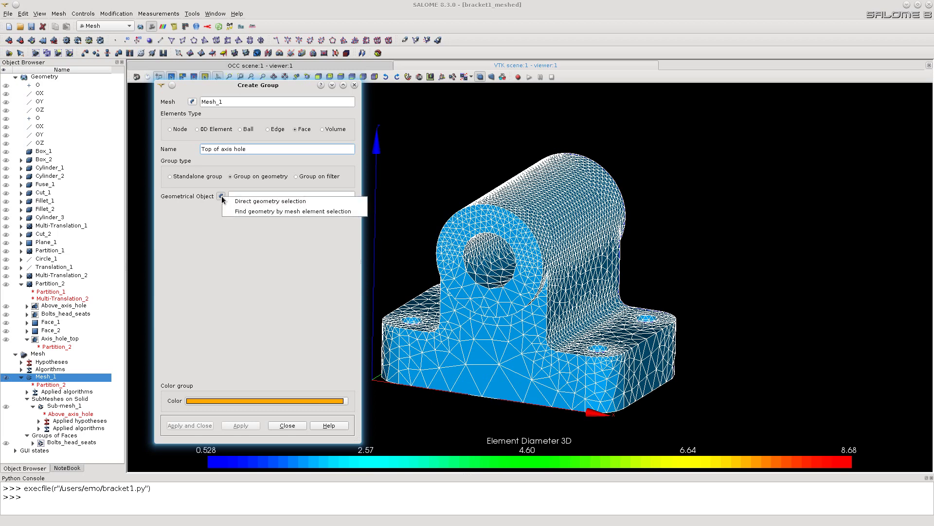
{"action": "left_click", "coordinate": [268, 203]}
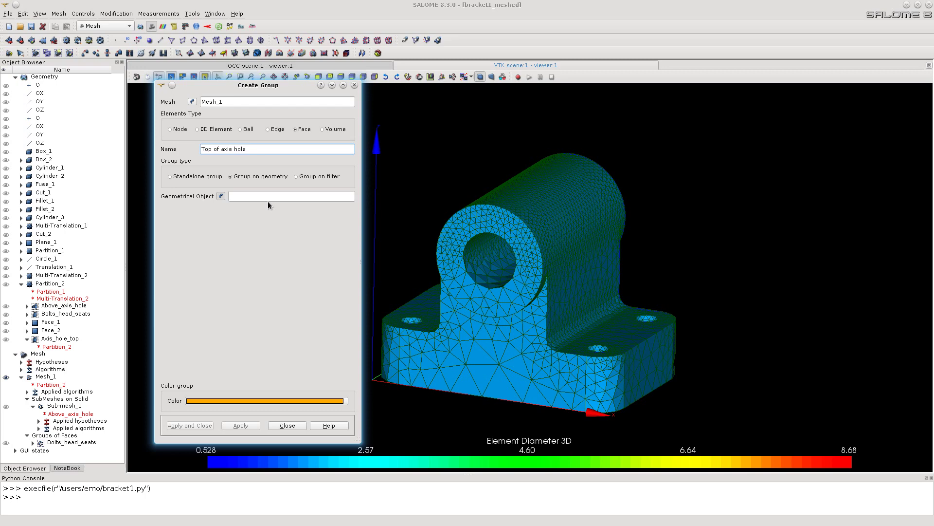
{"action": "left_click", "coordinate": [46, 338]}
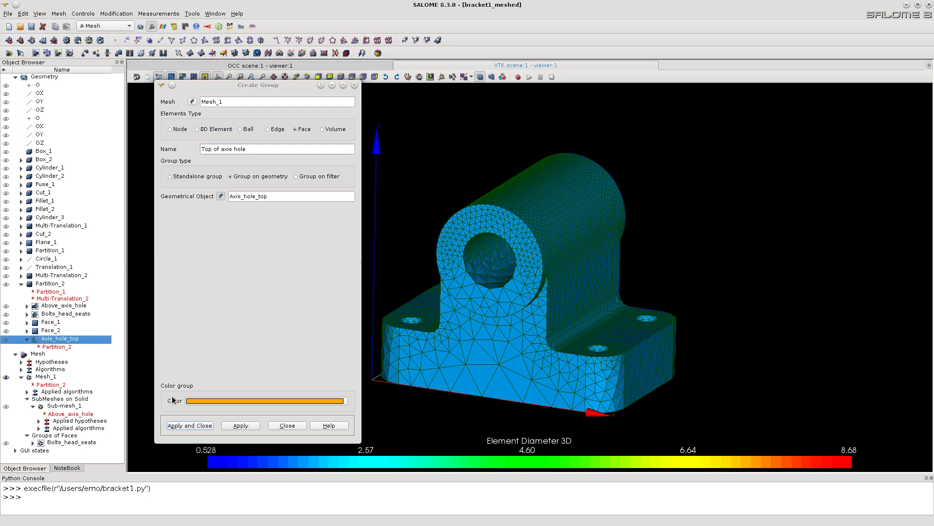
{"action": "left_click", "coordinate": [181, 425]}
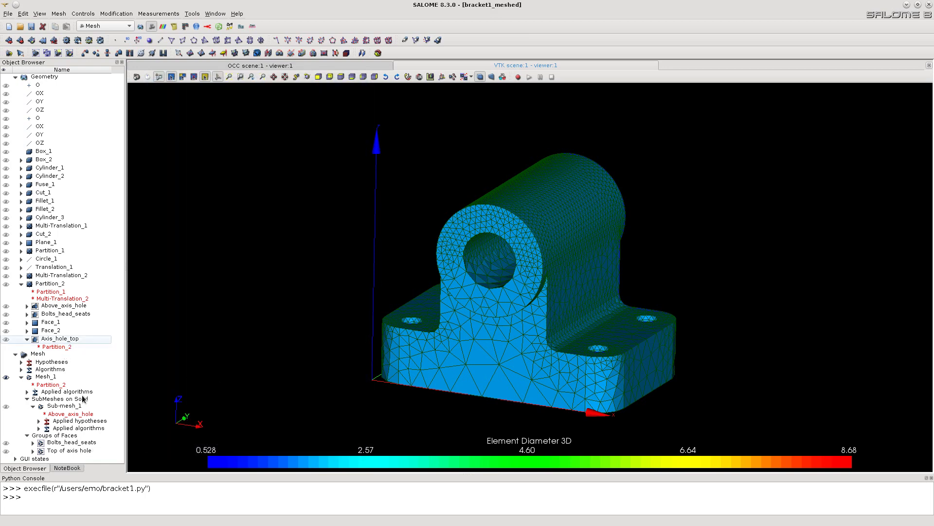
- Display only the "Top of axis hole" mesh group in the viewer
{"action": "left_click", "coordinate": [60, 451]}
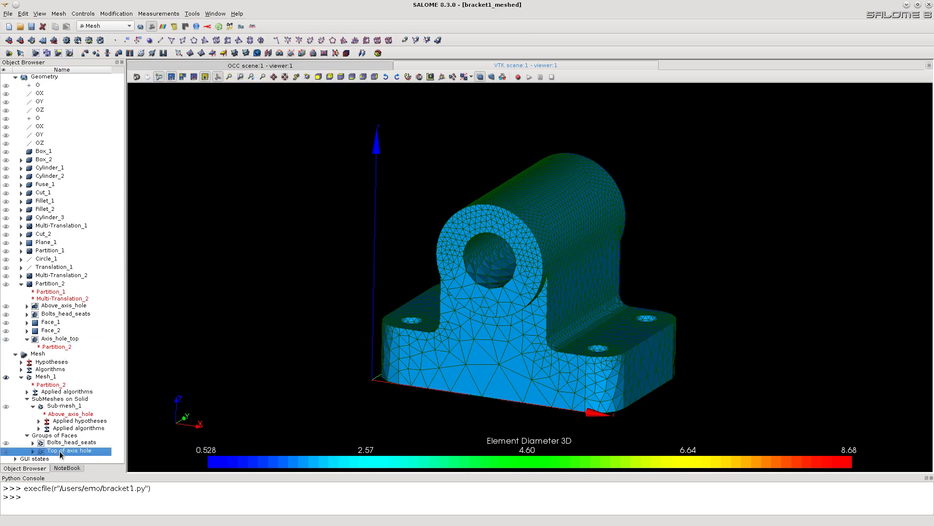
{"action": "right_click", "coordinate": [60, 450]}
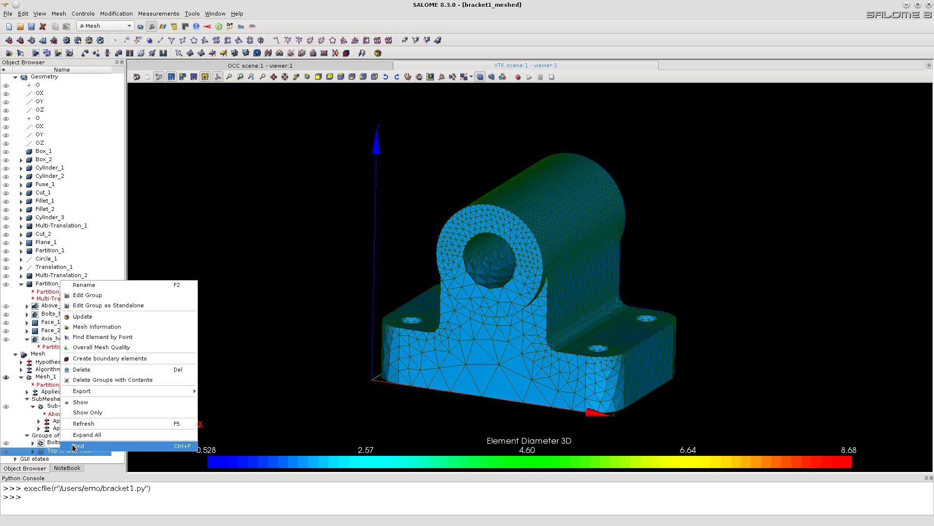
{"action": "left_click", "coordinate": [88, 412]}
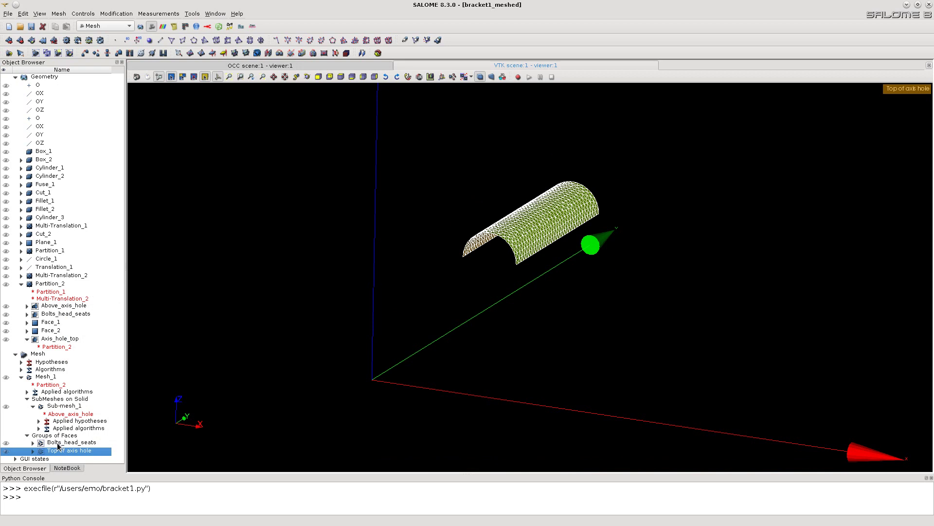
- Show Mesh_1 and the Bolts_head_seats group alongside "Top of axis hole", and highlight both face groups to inspect them on the bracket
{"action": "right_click", "coordinate": [48, 382]}
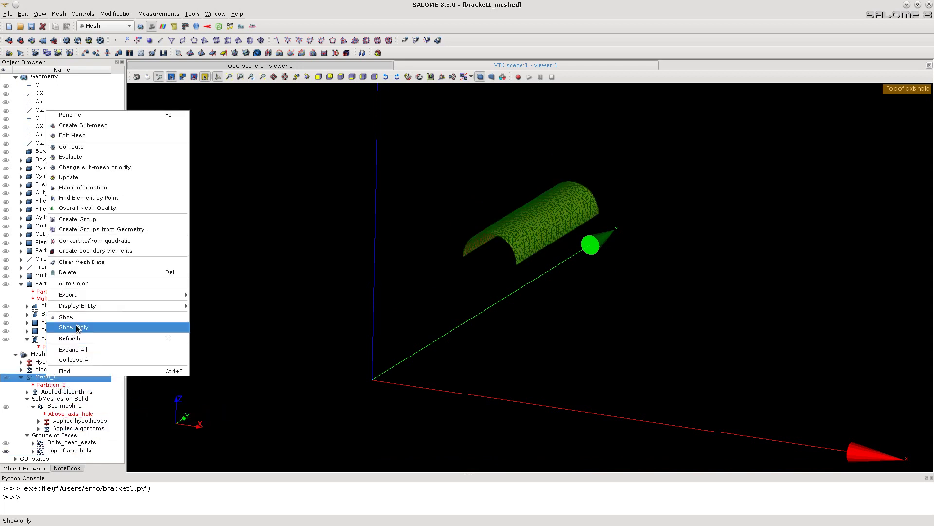
{"action": "left_click", "coordinate": [74, 317]}
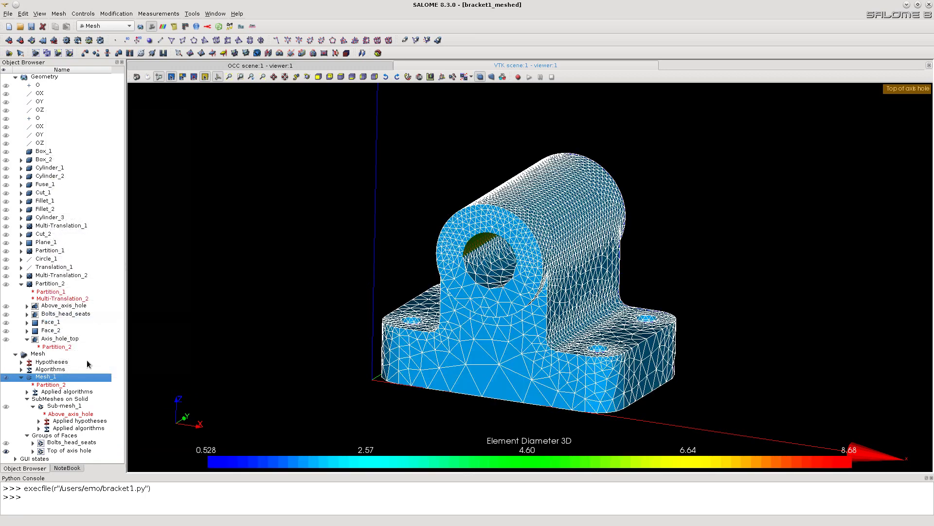
{"action": "right_click", "coordinate": [63, 442]}
{"action": "left_click", "coordinate": [87, 414]}
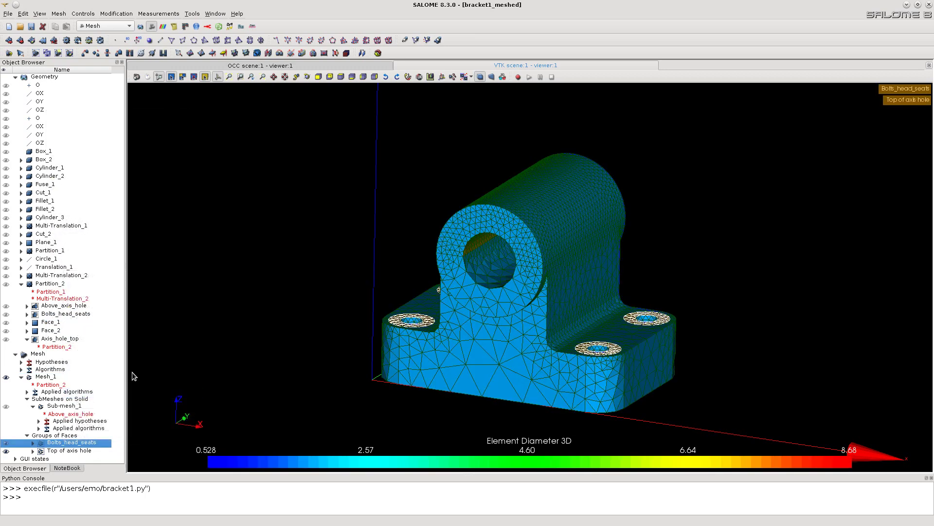
{"action": "left_click", "coordinate": [73, 452], "text": "ctrl"}
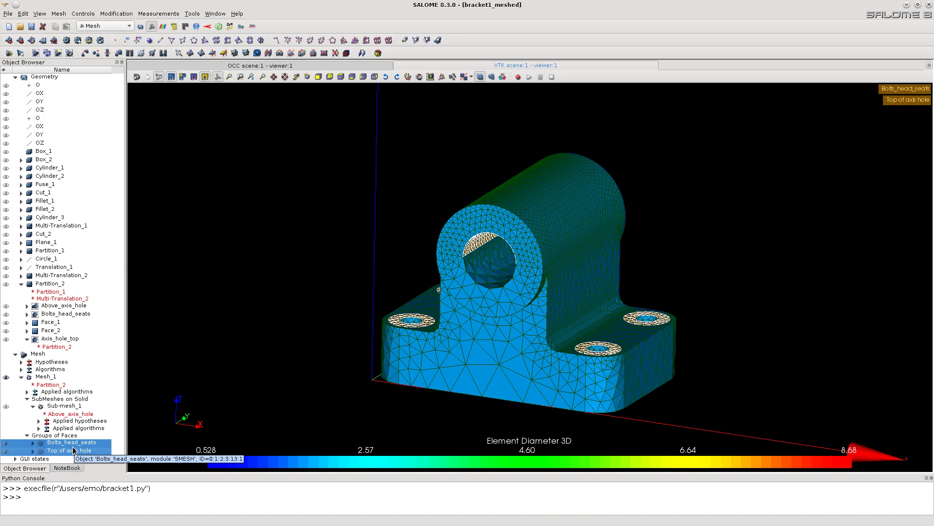
{"action": "left_click_drag", "start_coordinate": [346, 313], "coordinate": [317, 333]}
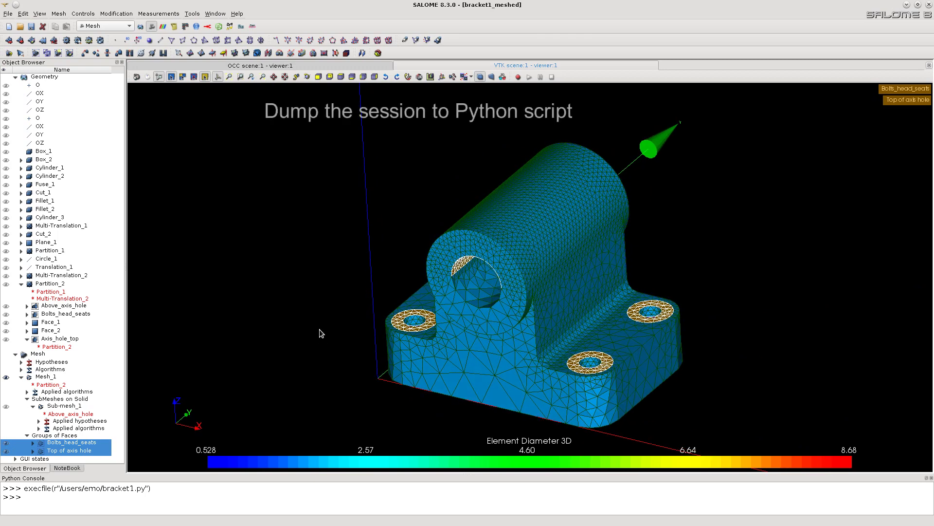
{"action": "left_click", "coordinate": [319, 329]}
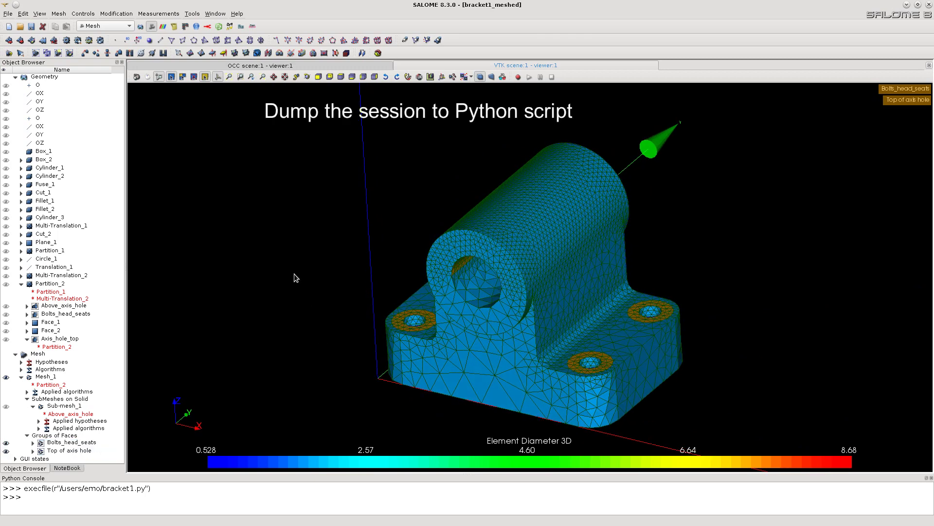
- Dump the study to a Python script in the home folder, with a file name beginning "bracket_me"
{"action": "left_click", "coordinate": [9, 14]}
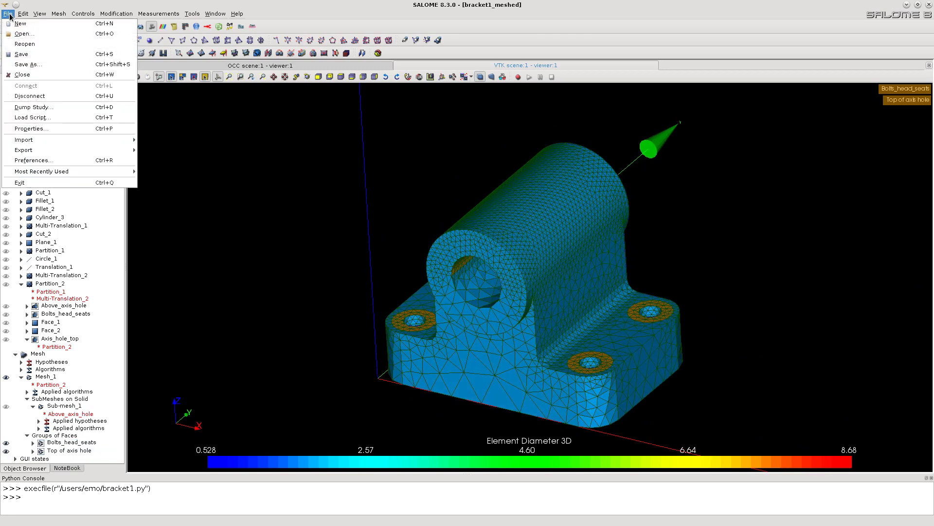
{"action": "left_click", "coordinate": [33, 107]}
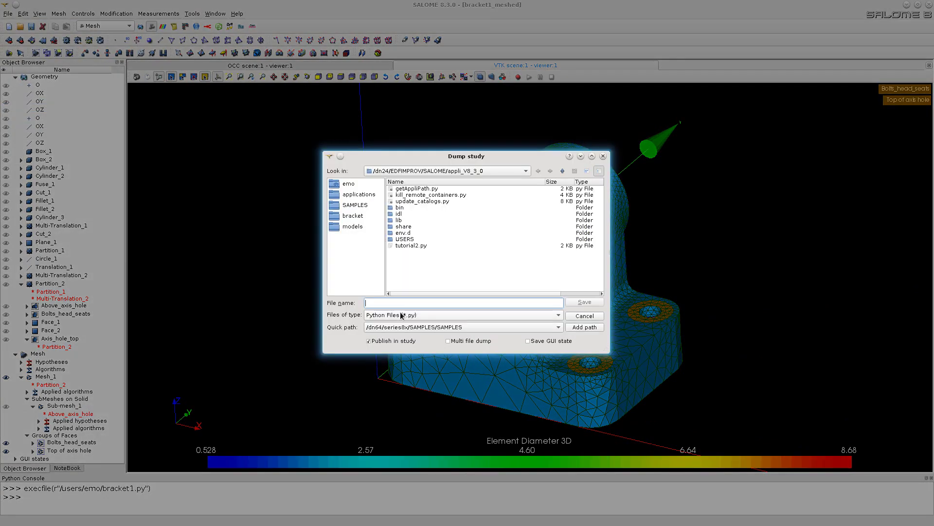
{"action": "type", "text": "~/brac"}
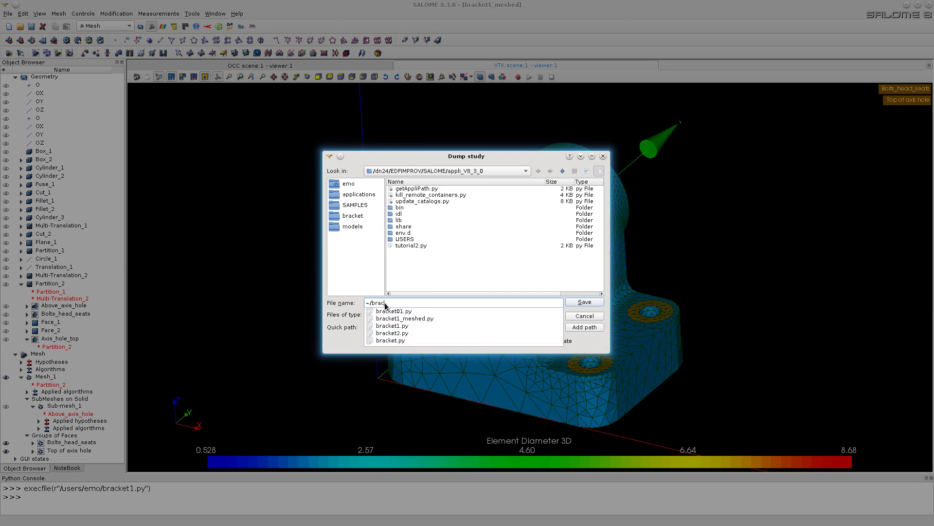
{"action": "type", "text": "ket_me"}
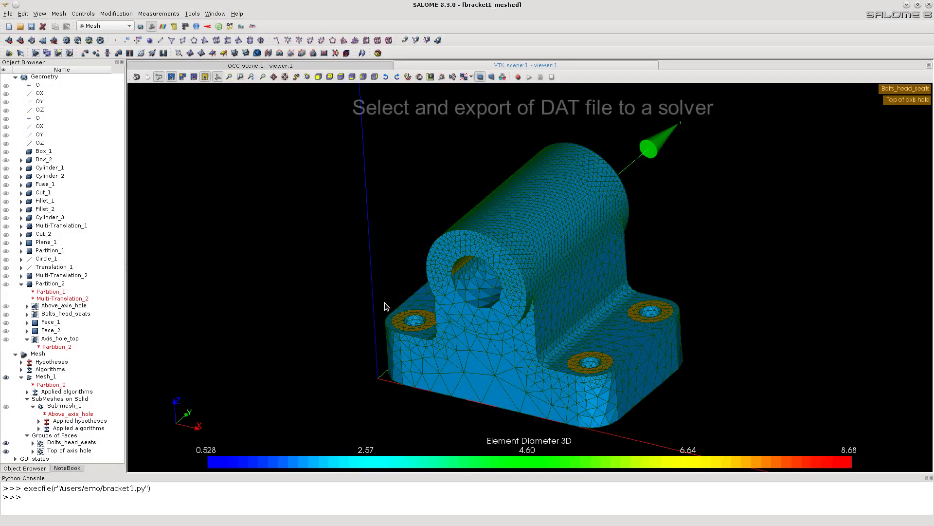
- Export Mesh_1 as a DAT file named ~/bracket_meshed01
{"action": "left_click", "coordinate": [455, 300]}
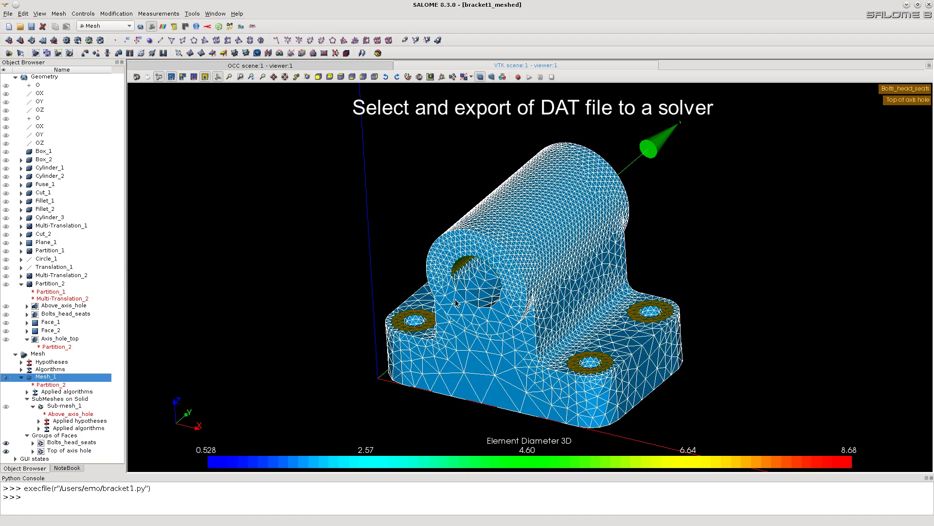
{"action": "left_click", "coordinate": [7, 14]}
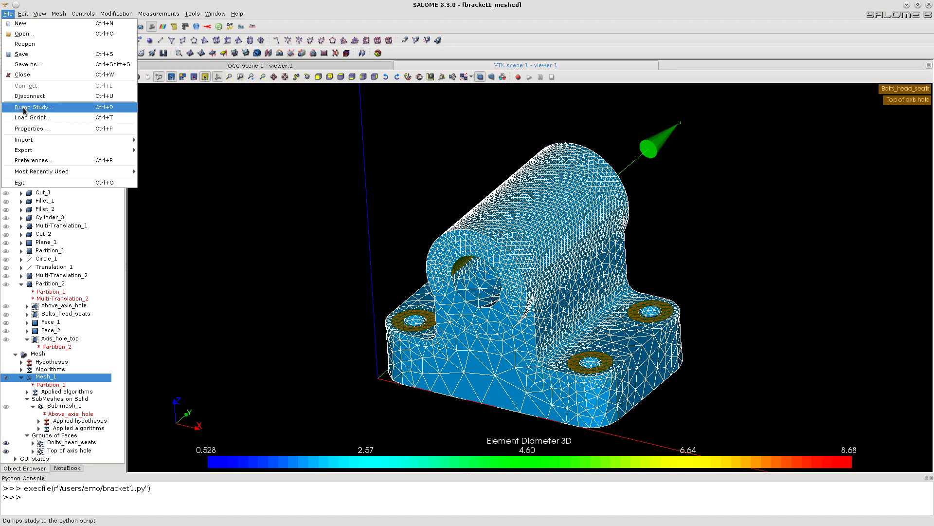
{"action": "mouse_move", "coordinate": [20, 155]}
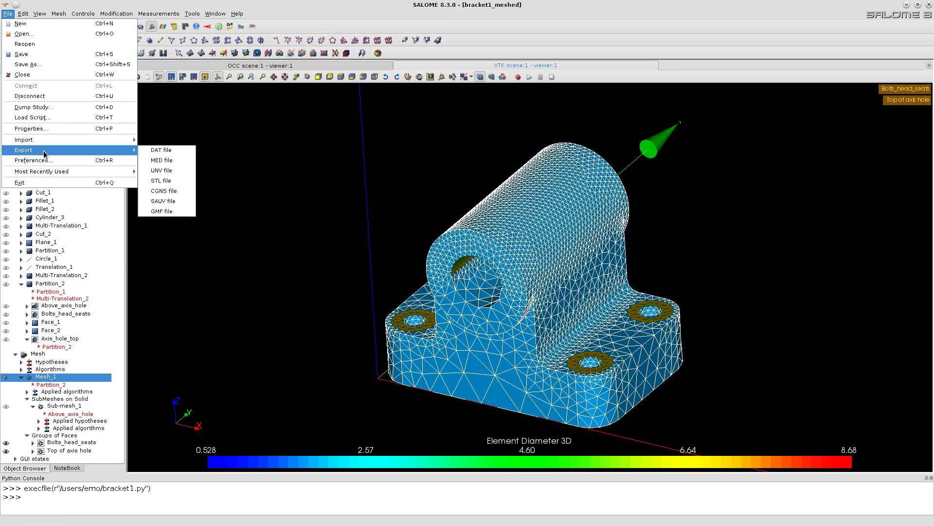
{"action": "left_click", "coordinate": [163, 150]}
{"action": "type", "text": "~/bracket_meshed01"}
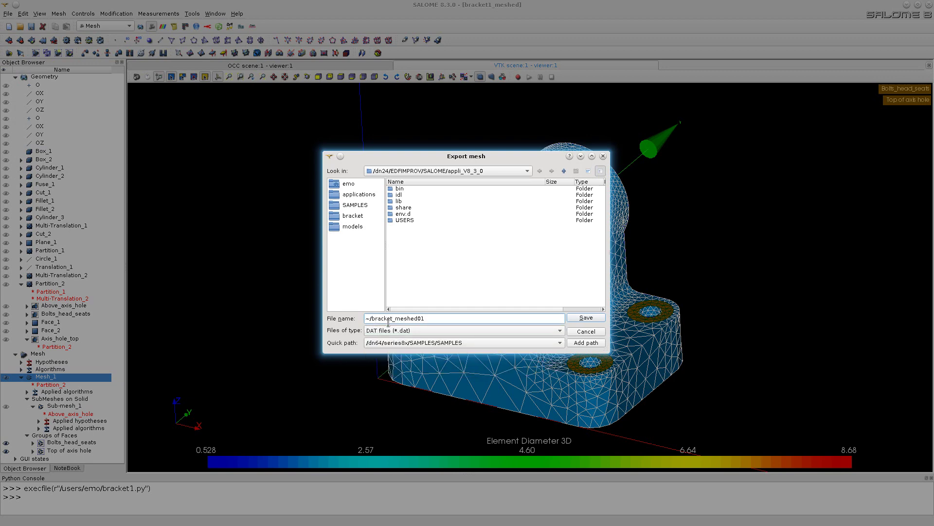
{"action": "key", "text": "Return"}
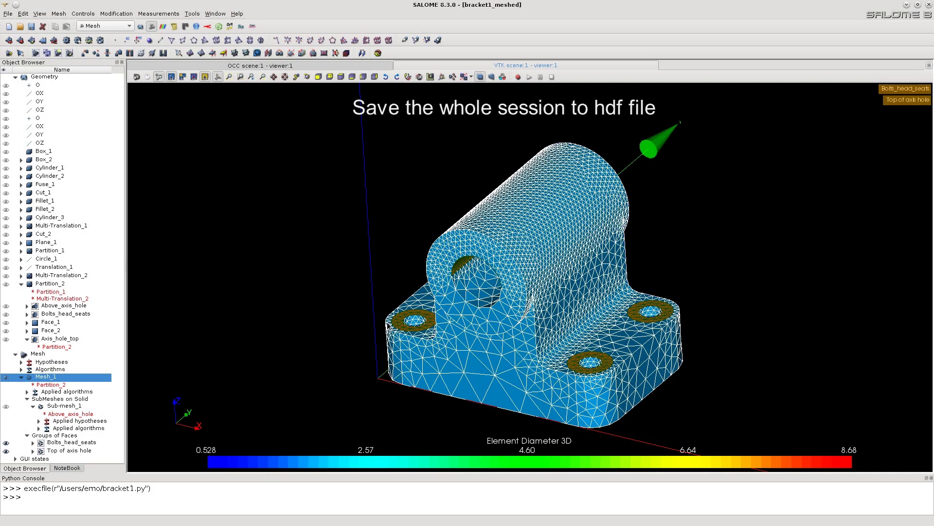
- Save the whole study under a new name as the HDF file ~/bracket_mesh
{"action": "left_click", "coordinate": [8, 13]}
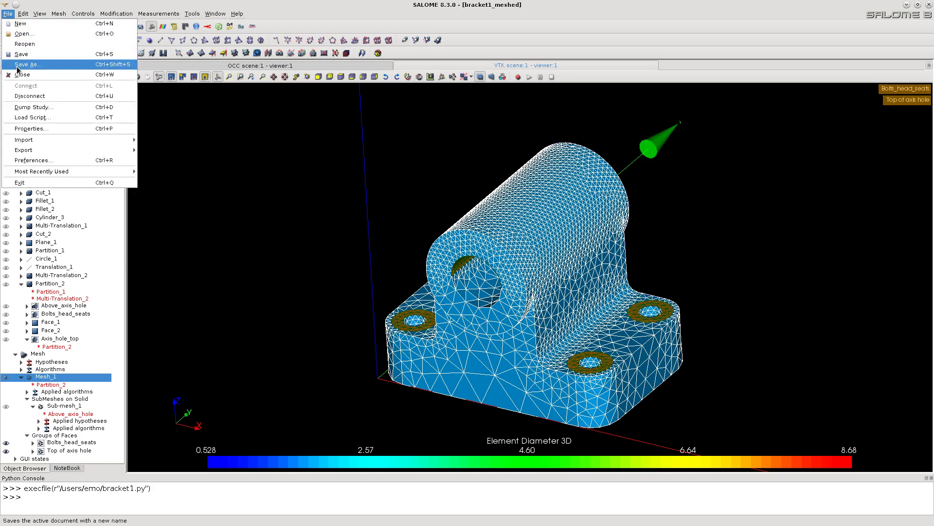
{"action": "left_click", "coordinate": [28, 64]}
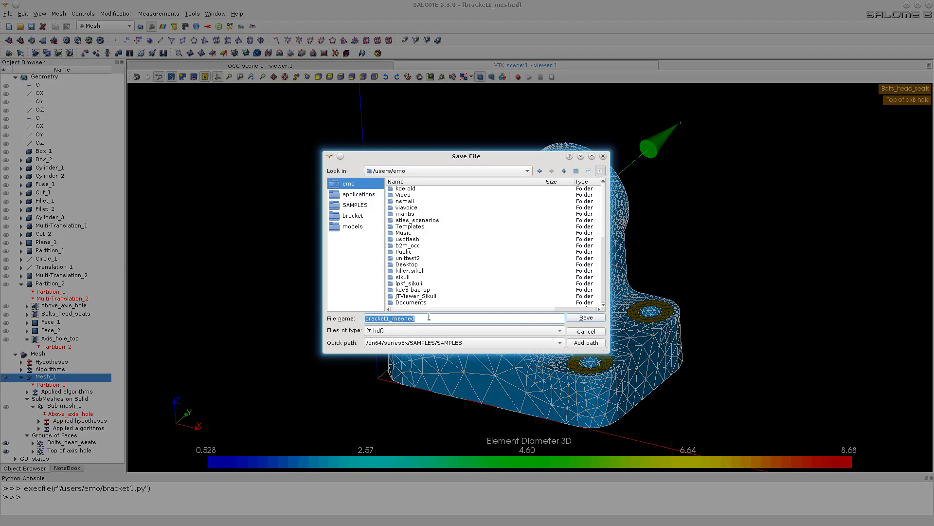
{"action": "type", "text": "~/bracket_mesh"}
{"action": "key", "text": "Return"}
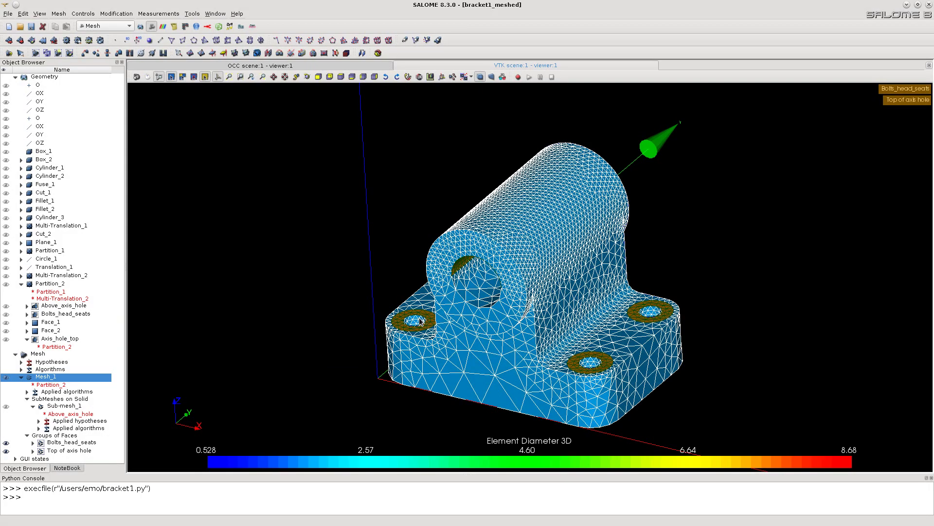